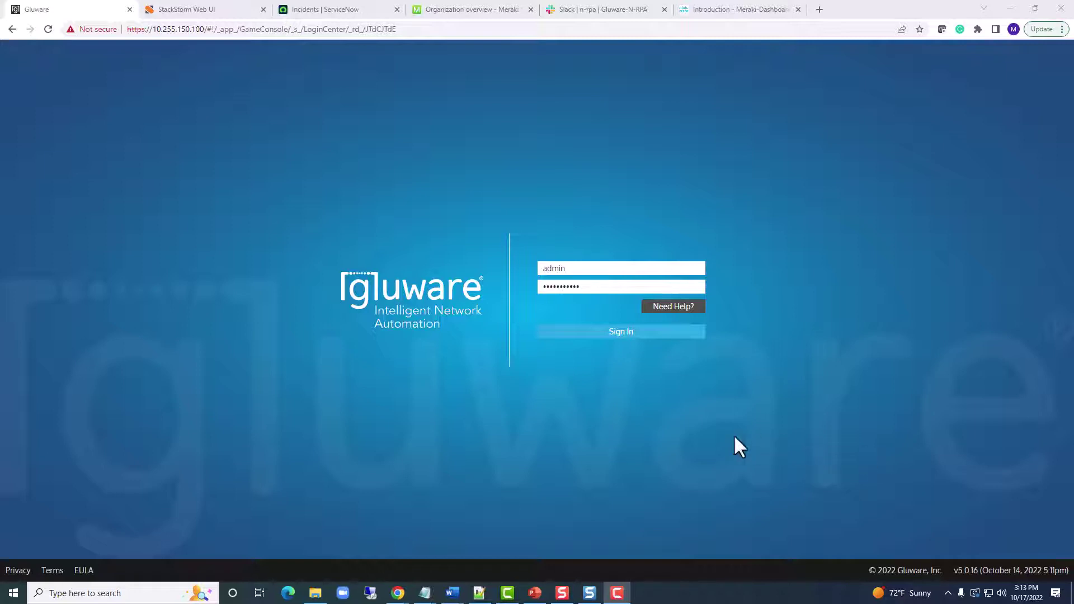
Step: Sign in with the prefilled credentials, then open the Device Manager and enlarge the Device Explorer list
click(635, 335)
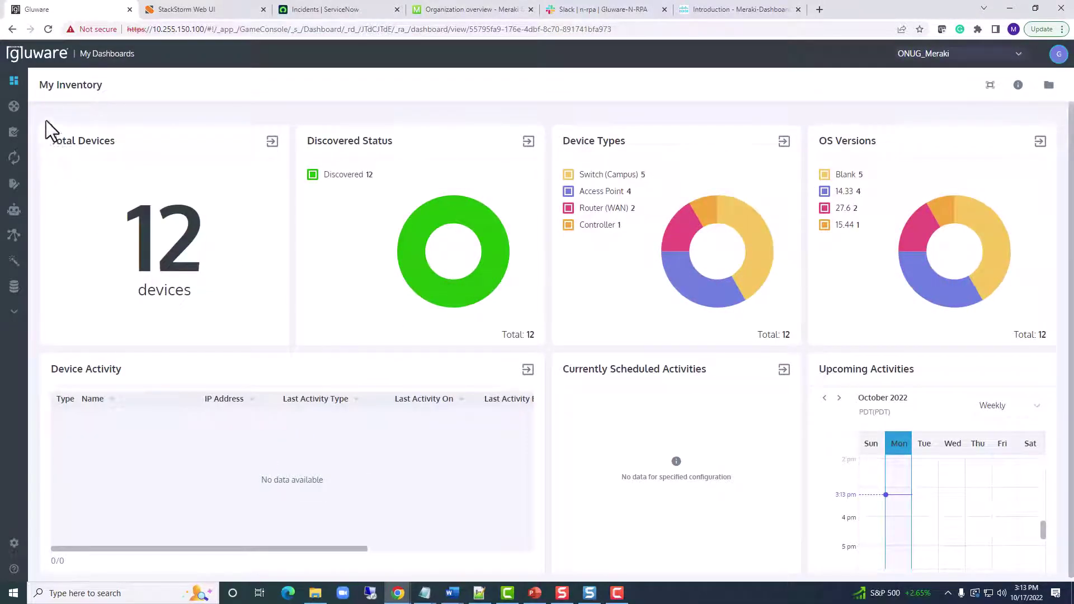
mouse_move(22, 110)
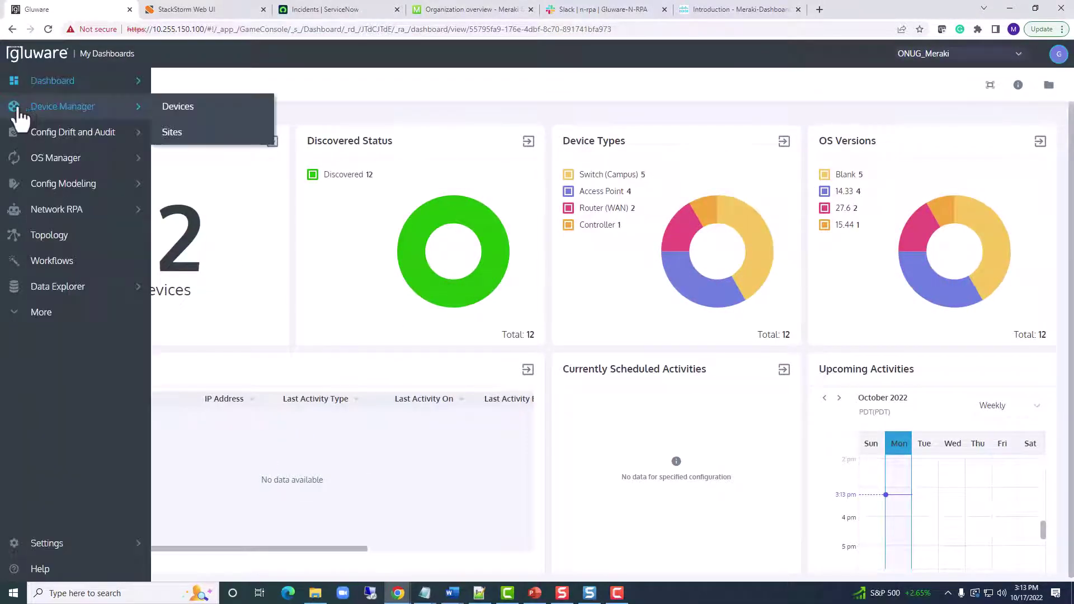
click(64, 110)
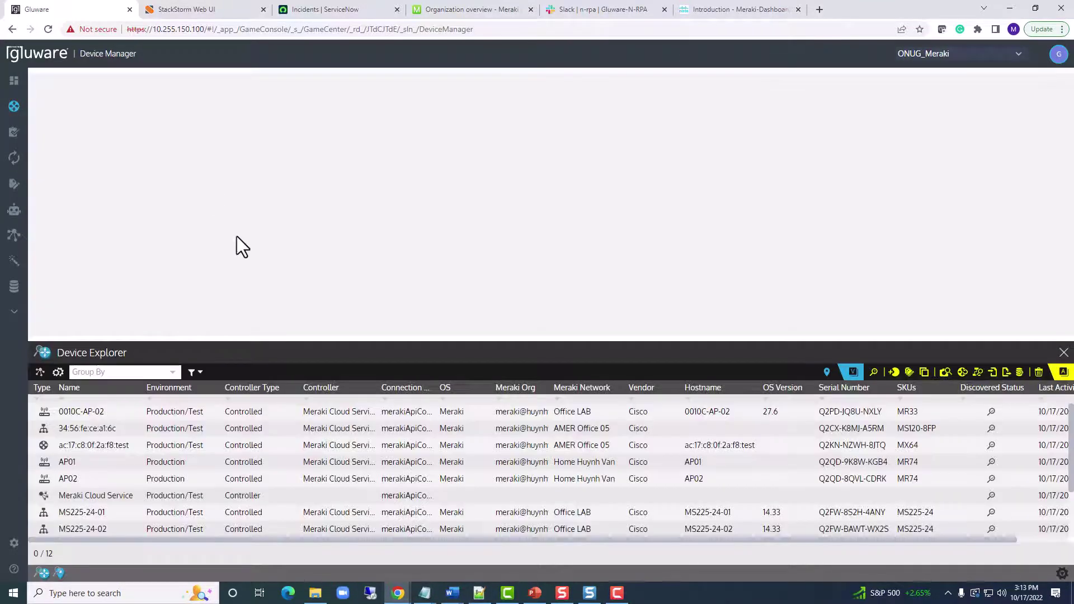
drag(226, 341, 240, 258)
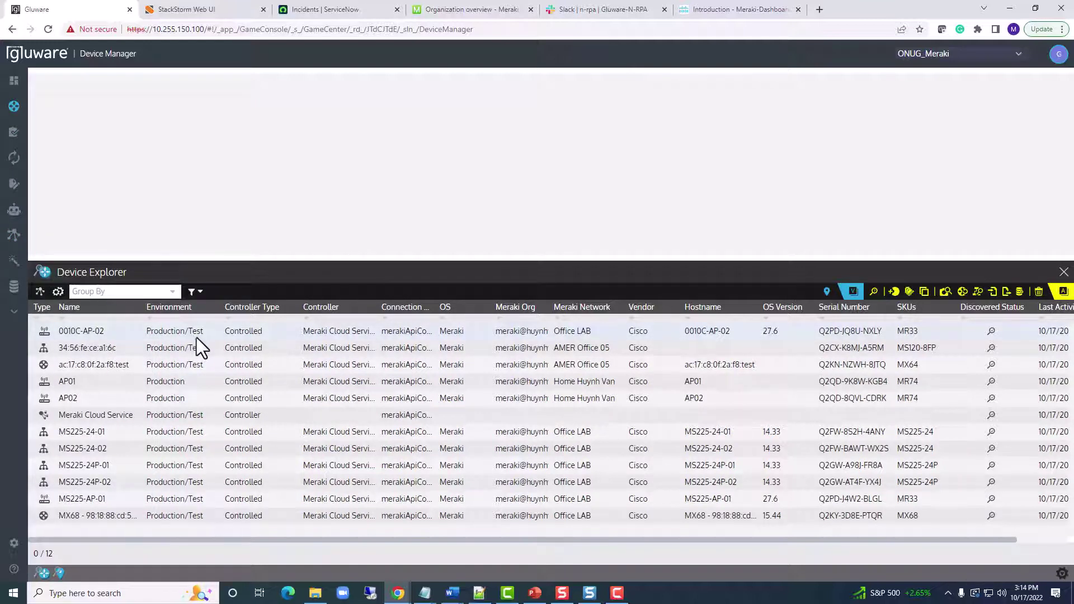
Step: Sort the Device Explorer list by Controller Type in ascending order
drag(103, 307, 228, 306)
click(231, 311)
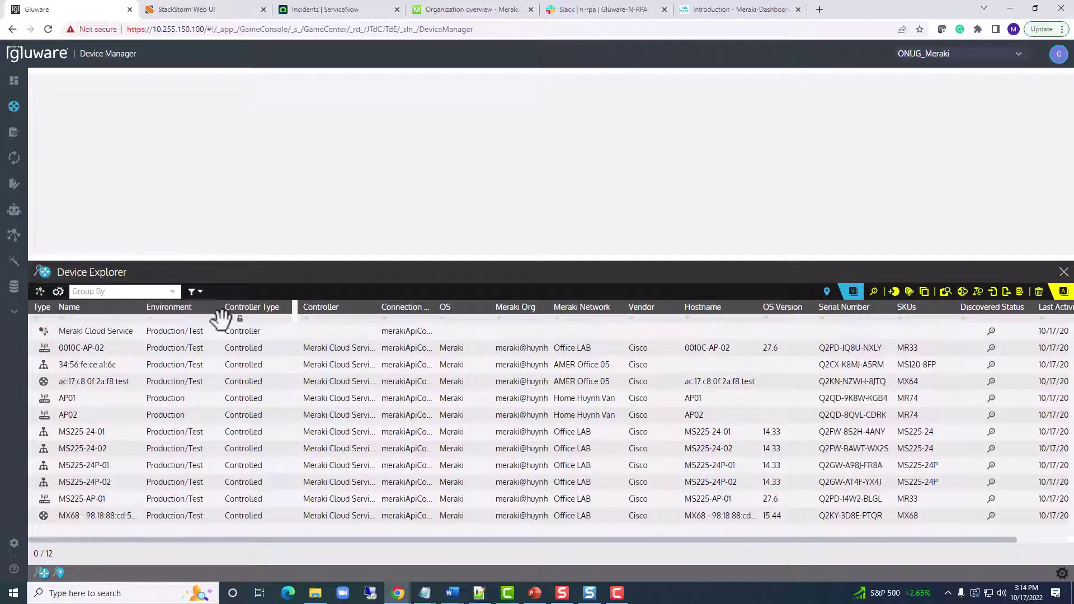
click(224, 311)
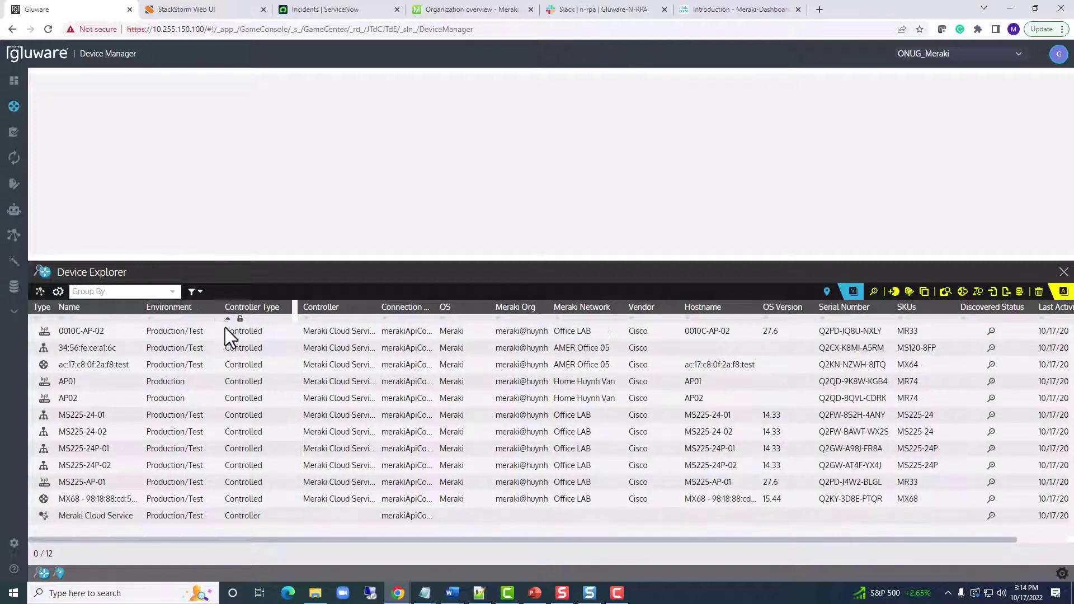
Step: Show the device details of the Meraki Cloud Service controller and review its Meraki API connection settings
click(86, 515)
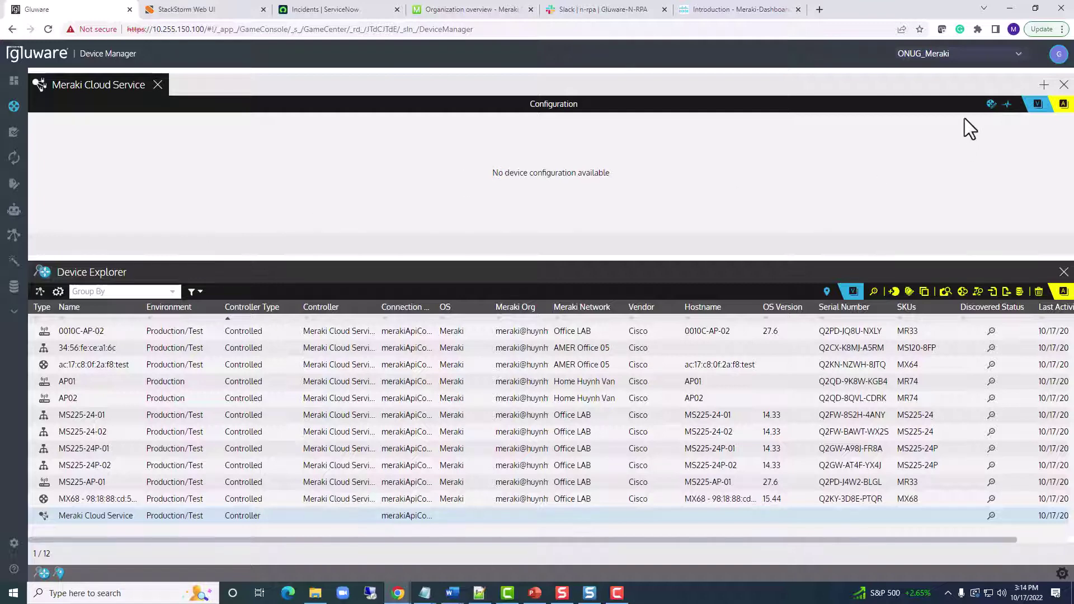
click(991, 104)
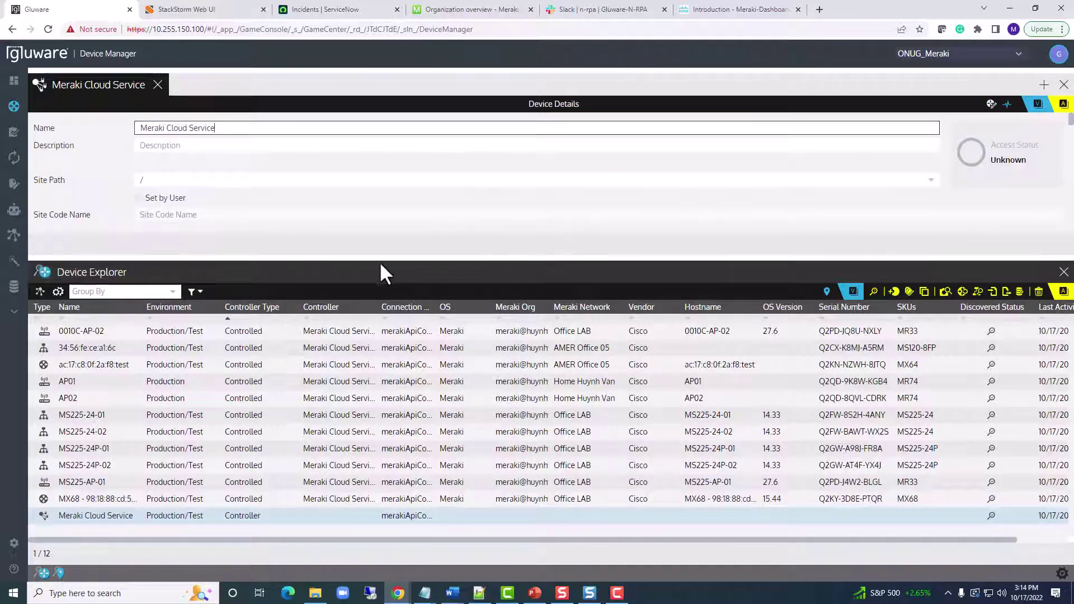
drag(380, 260, 369, 361)
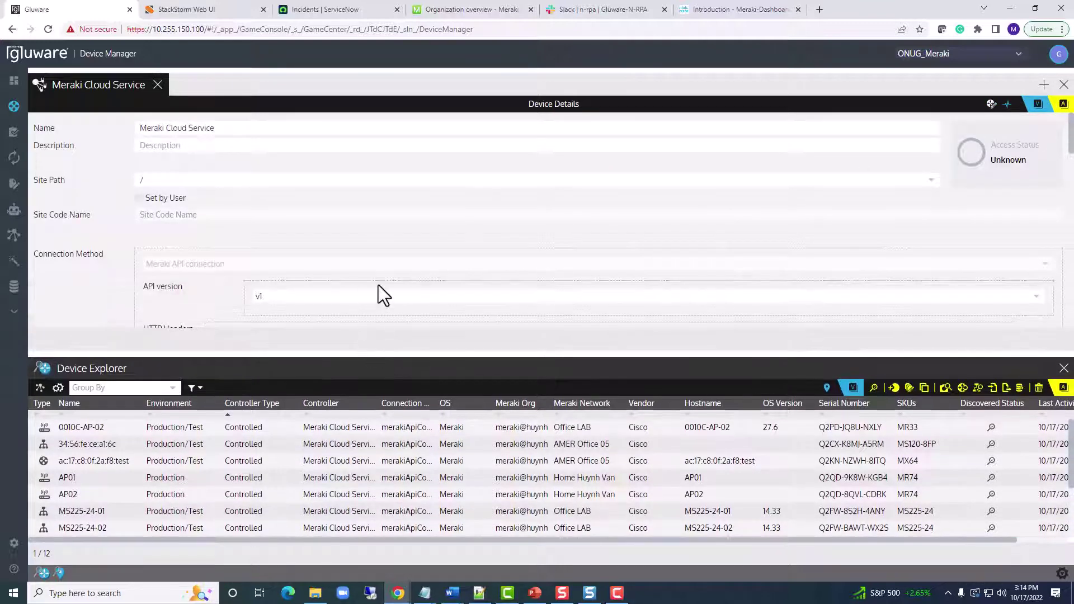
scroll(375, 269, down, 2)
scroll(375, 269, up, 1)
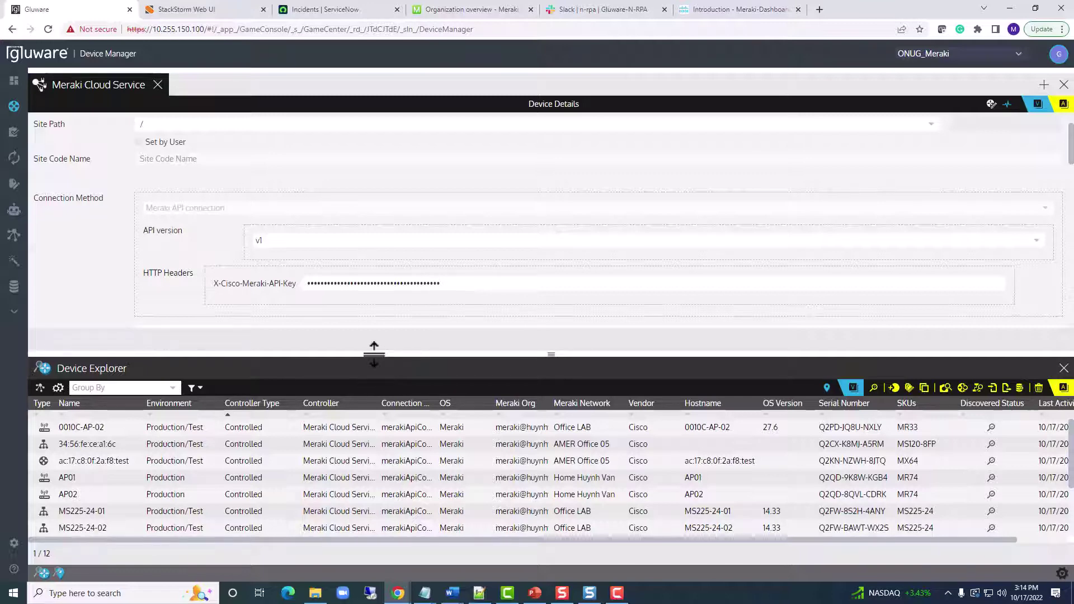
drag(374, 353, 374, 353)
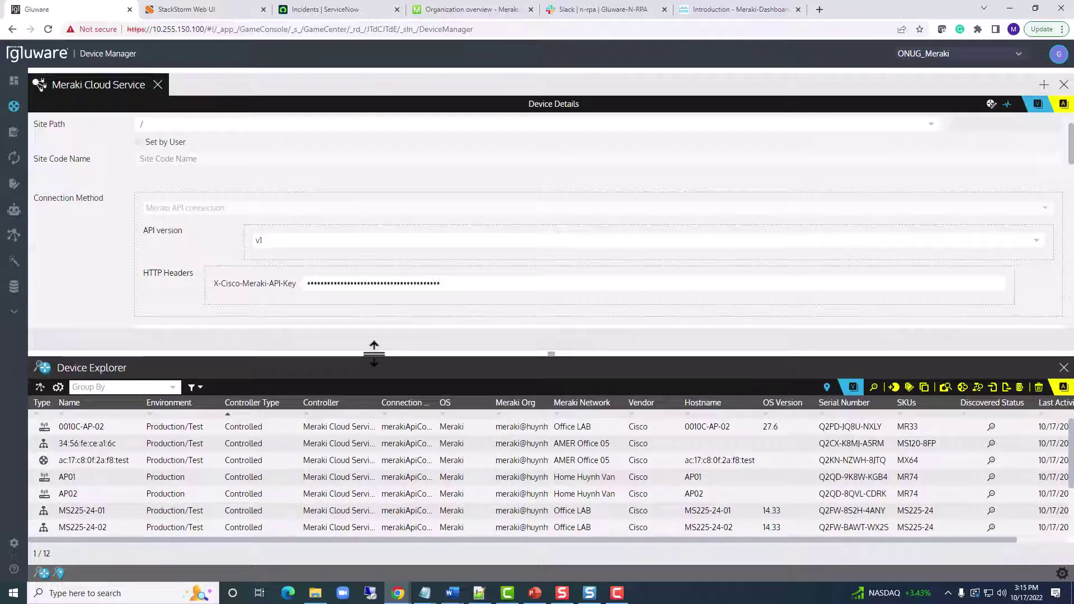
drag(374, 354, 381, 249)
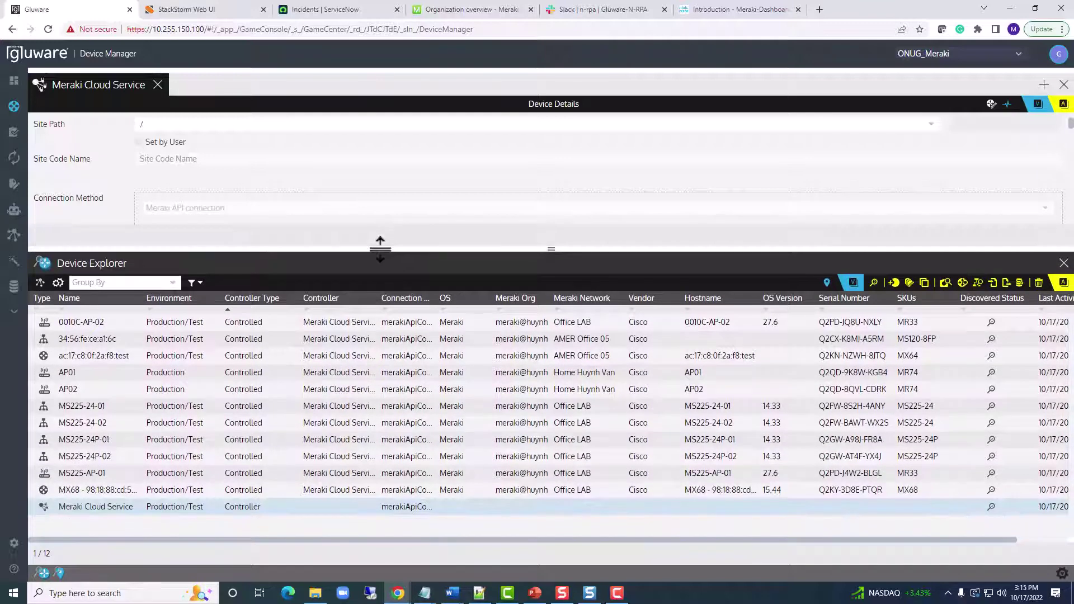
click(275, 512)
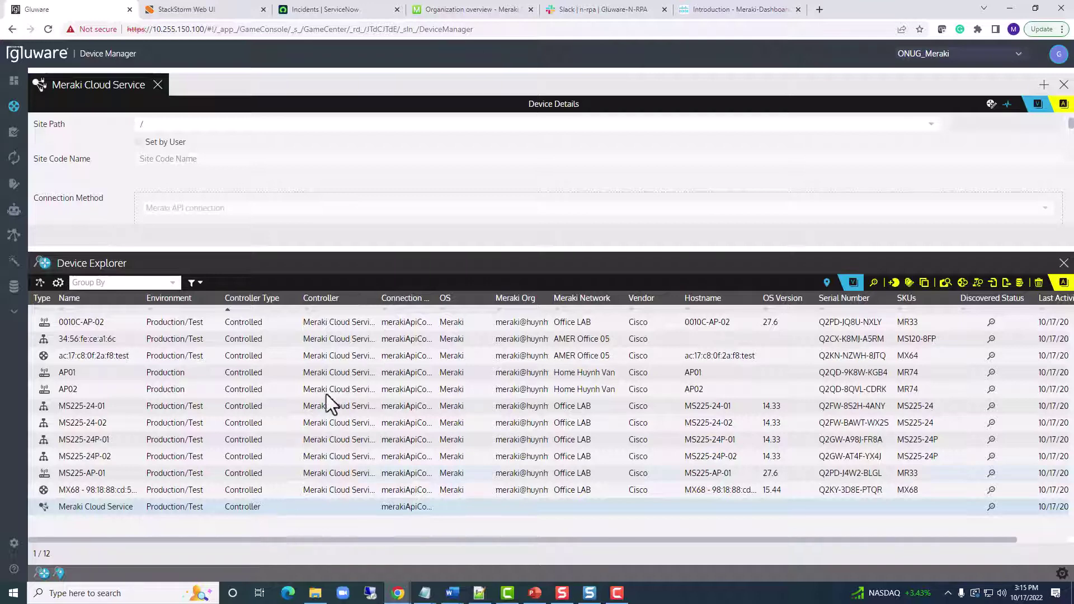
Step: Switch to the Meraki dashboard and review the organization settings, including security, login IP ranges and authentication
click(468, 11)
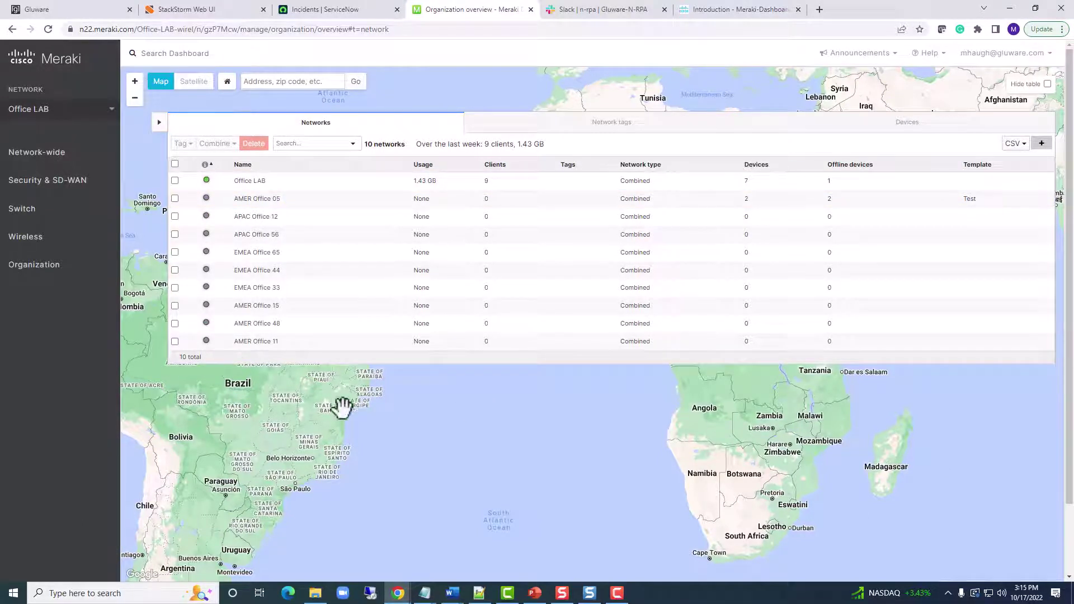
click(47, 69)
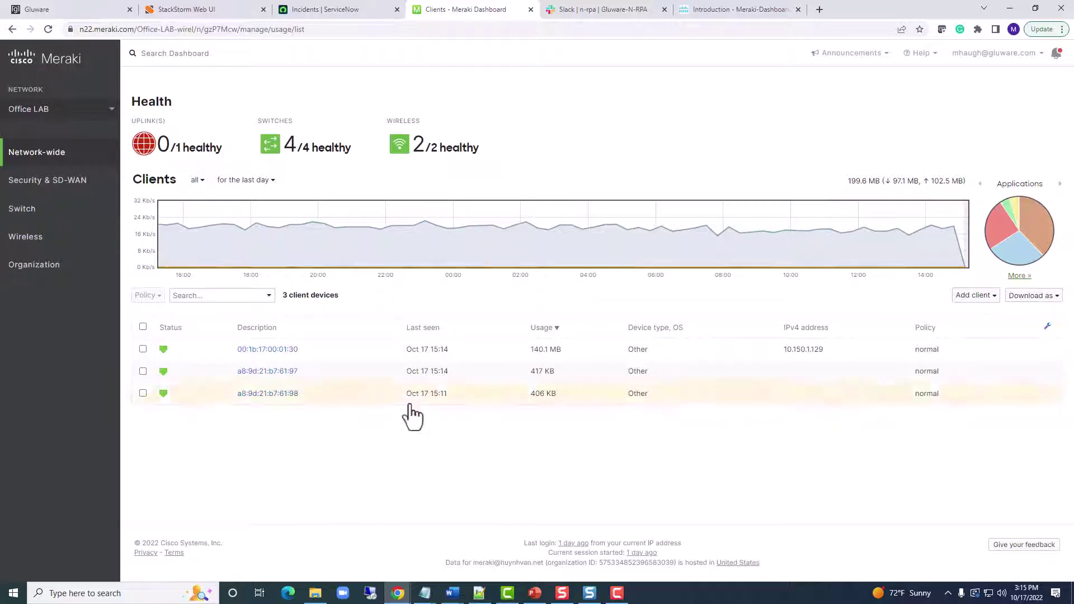
mouse_move(87, 270)
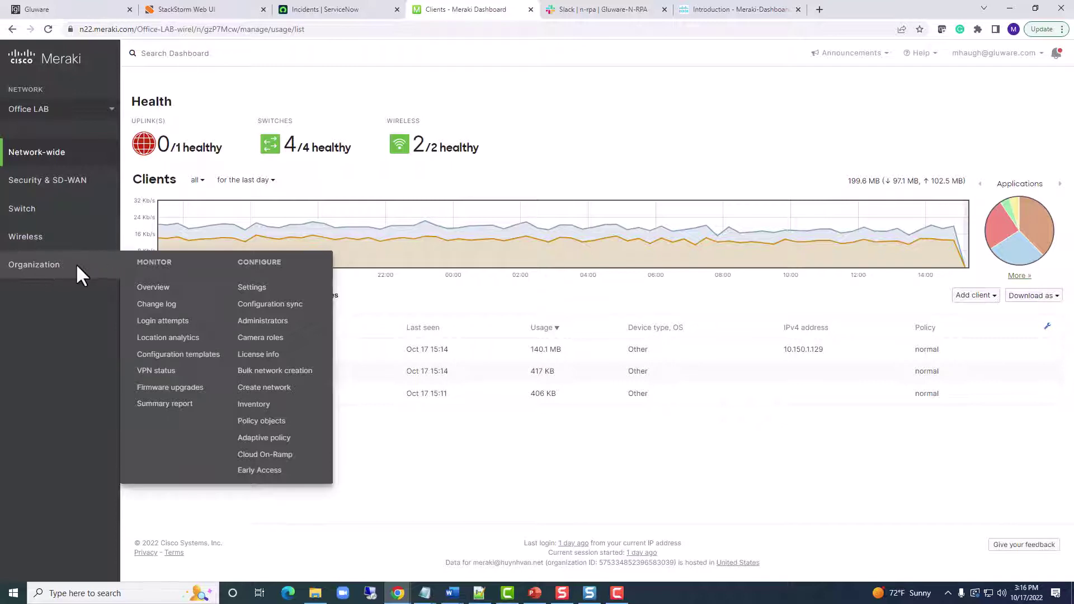
click(250, 287)
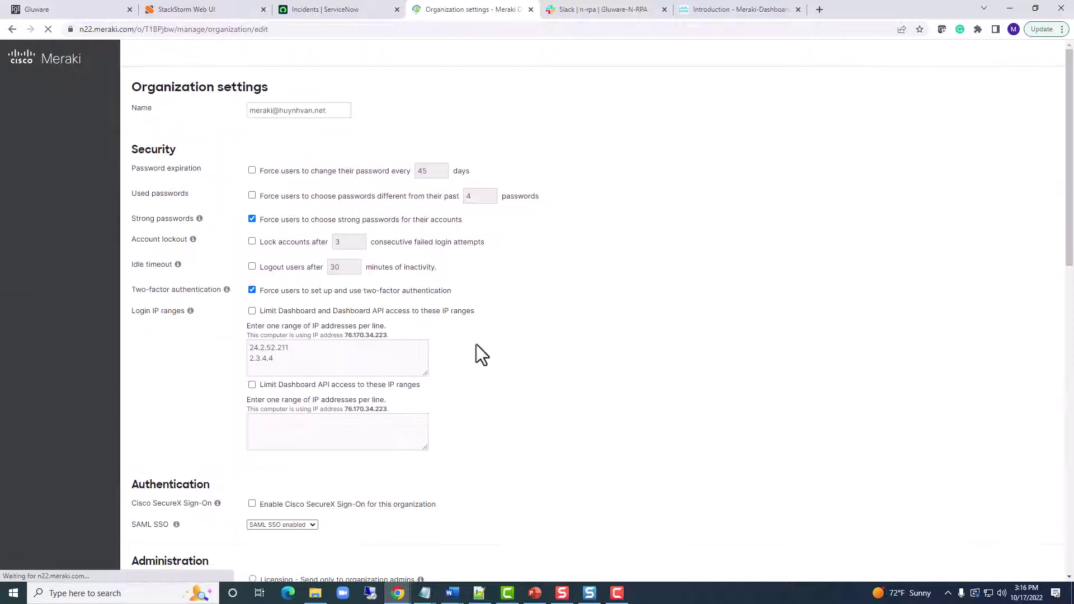
scroll(490, 293, down, 2)
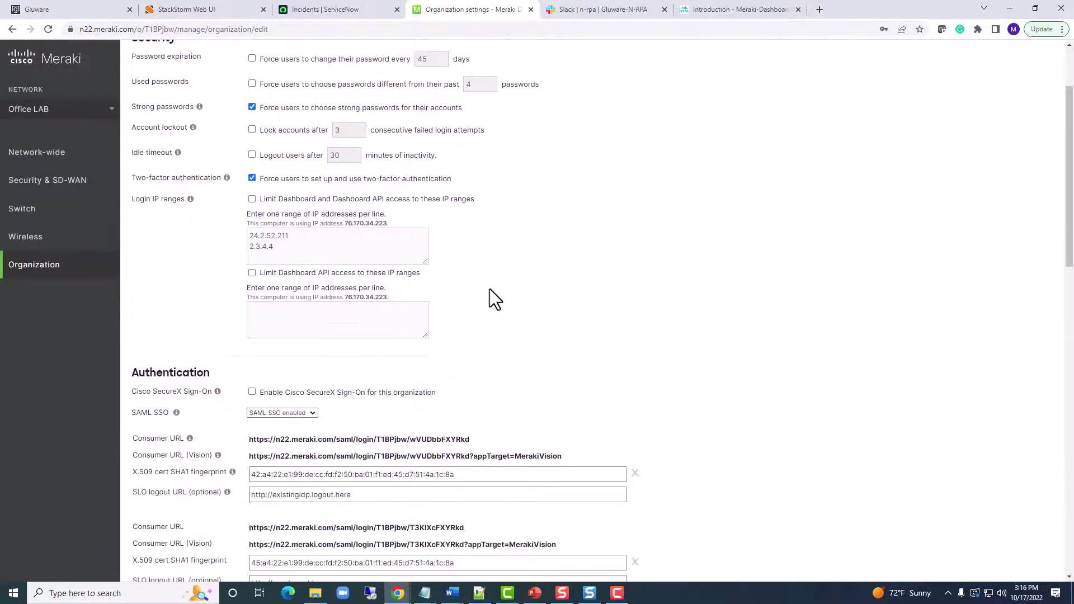
scroll(486, 296, up, 2)
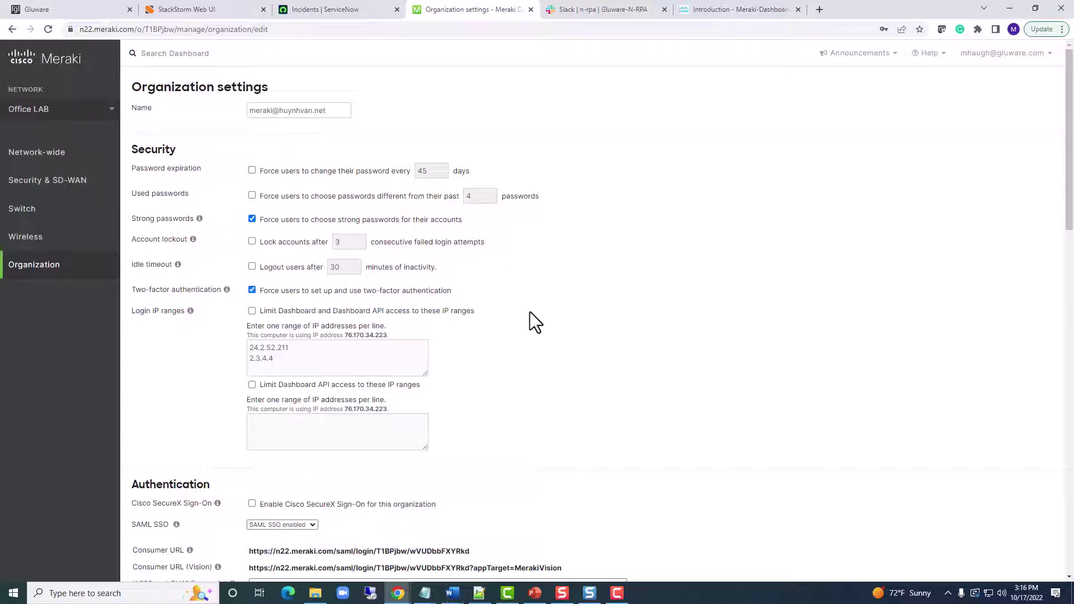
Step: Switch back to Gluware and widen the Meraki Network column in the device list
click(112, 12)
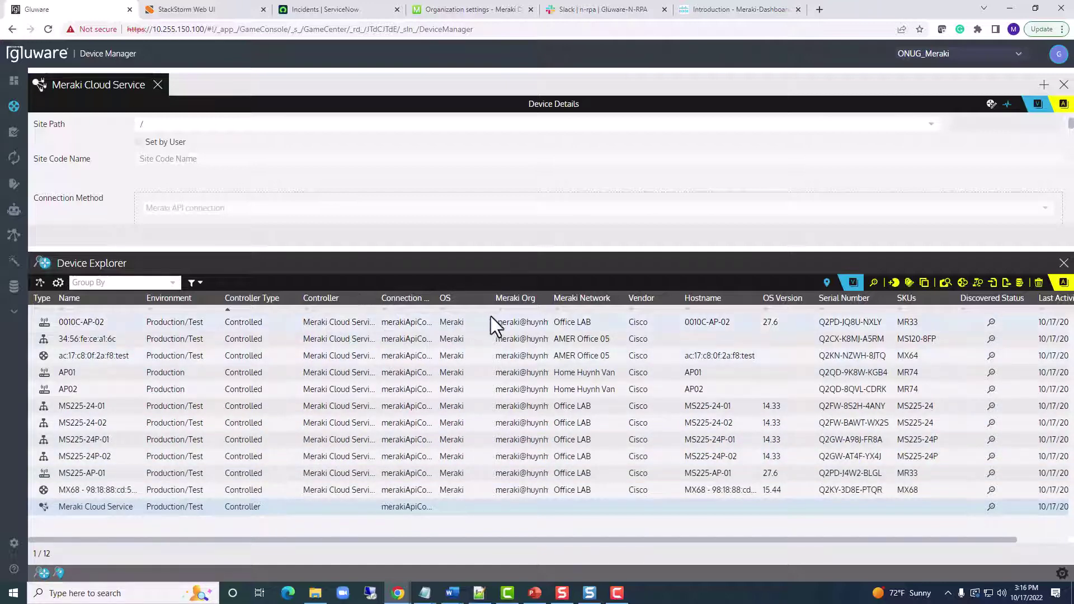
mouse_move(625, 297)
mouse_down()
mouse_move(653, 297)
mouse_move(631, 297)
mouse_up()
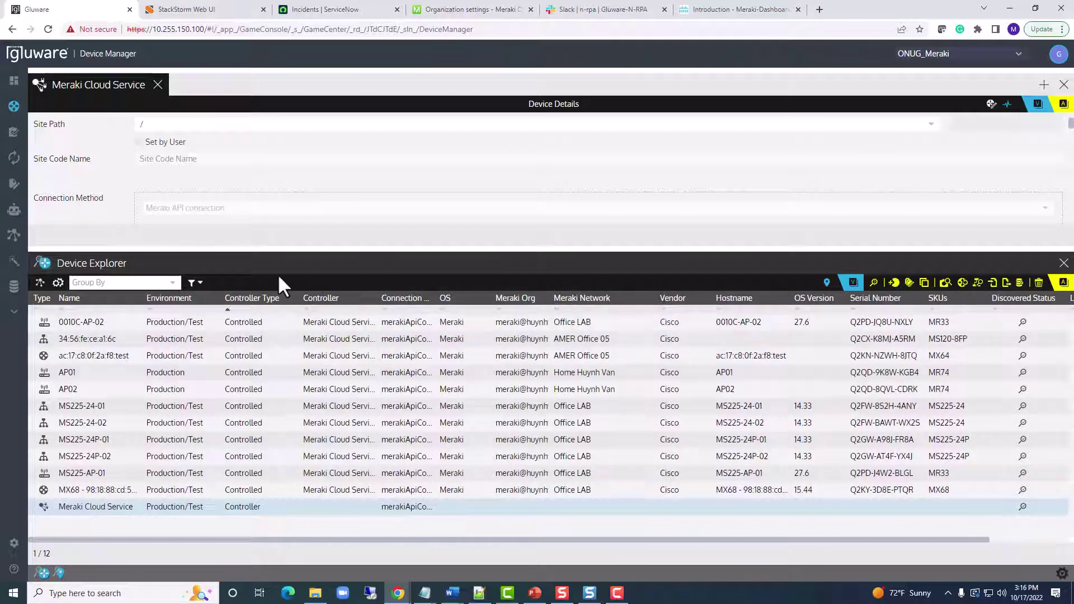
Step: Group the device list by Meraki Org and expand both organization groups to see their devices
click(176, 285)
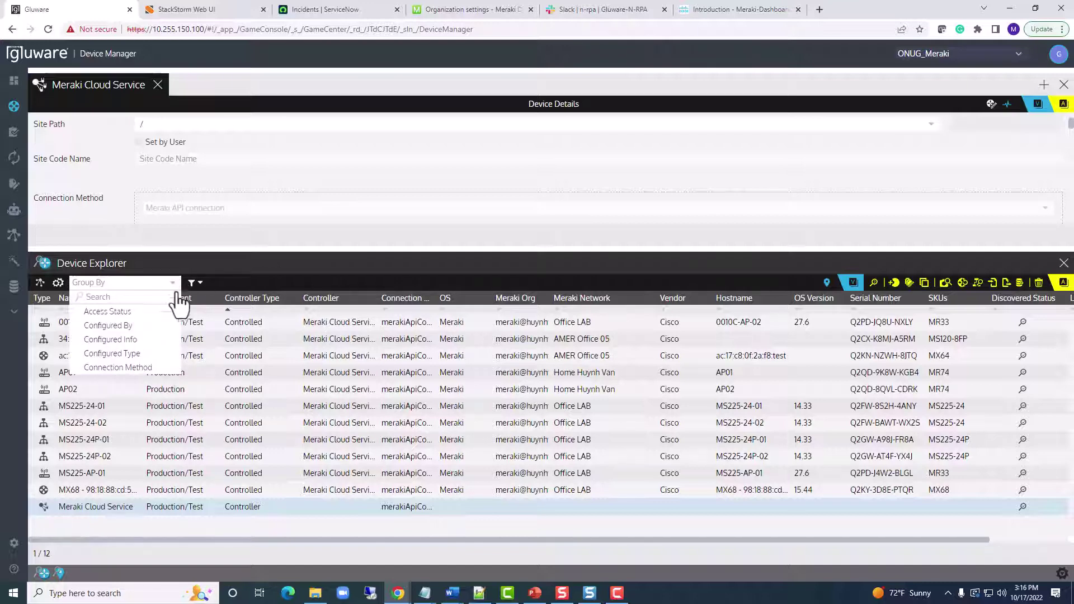
scroll(171, 319, down, 5)
scroll(168, 324, down, 4)
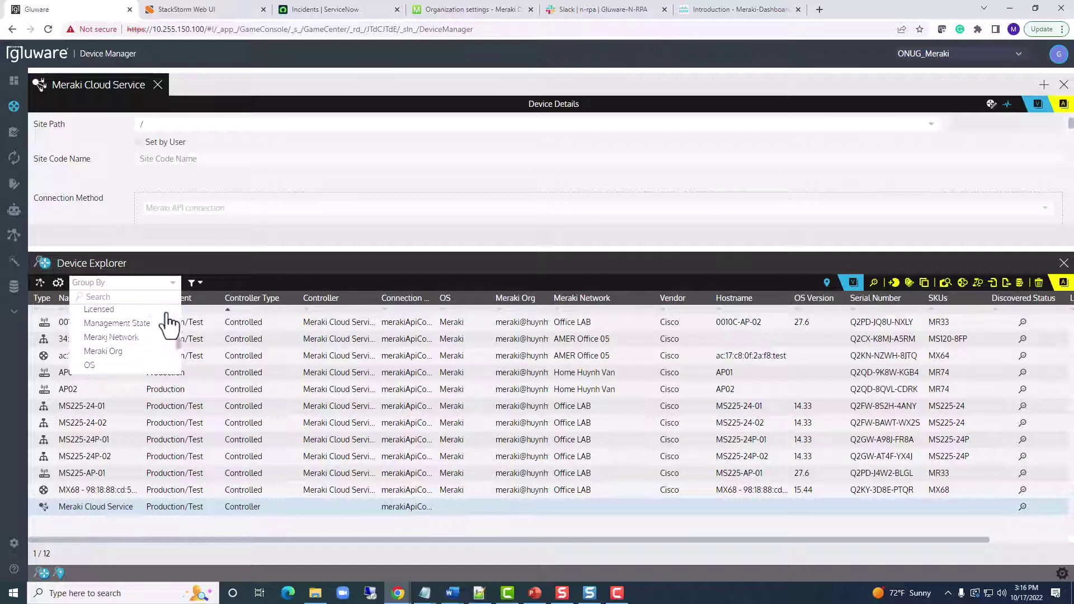
scroll(162, 327, up, 2)
click(127, 345)
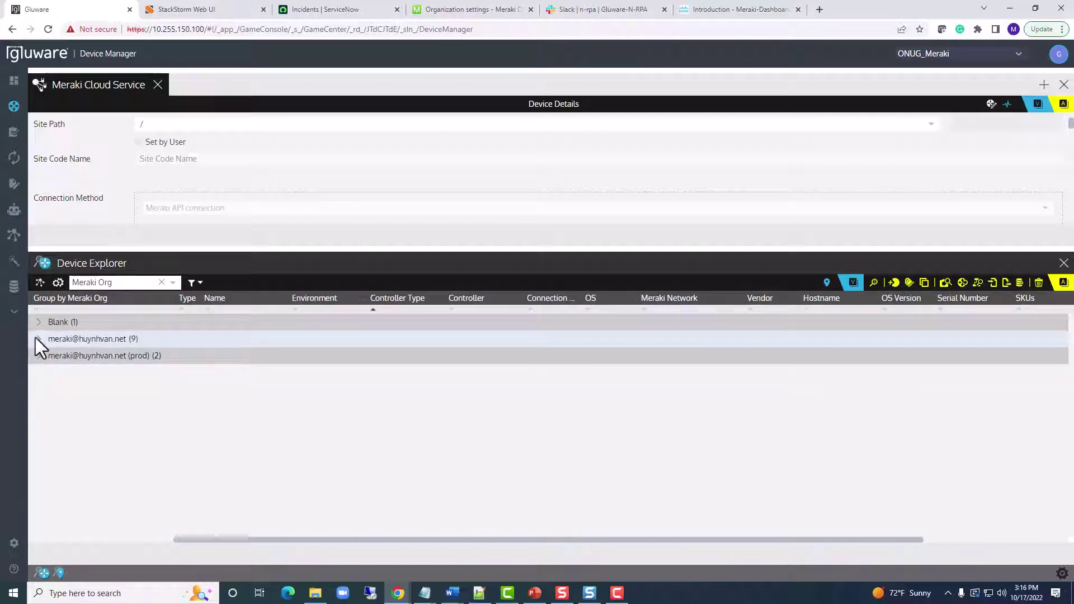
click(38, 339)
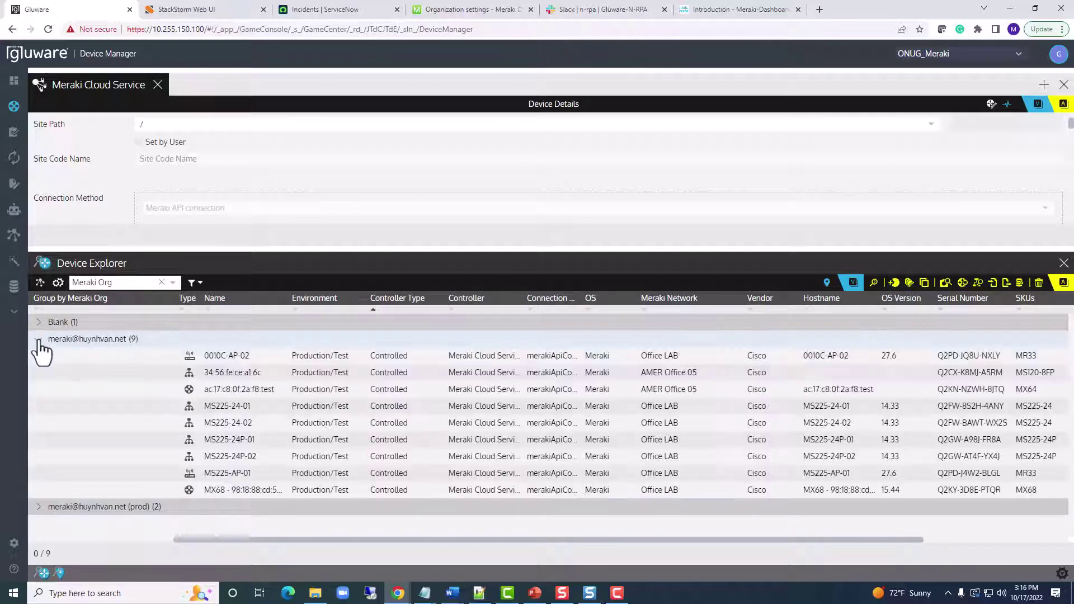
click(39, 507)
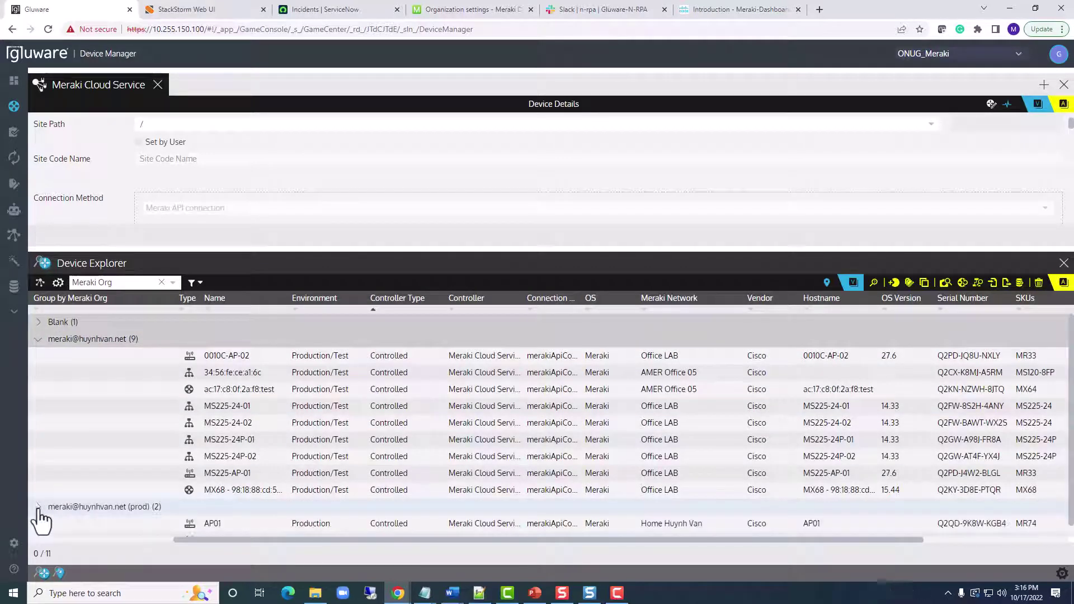
Step: Group the device list by Meraki Network to view the networks, then clear the grouping
click(171, 282)
click(132, 339)
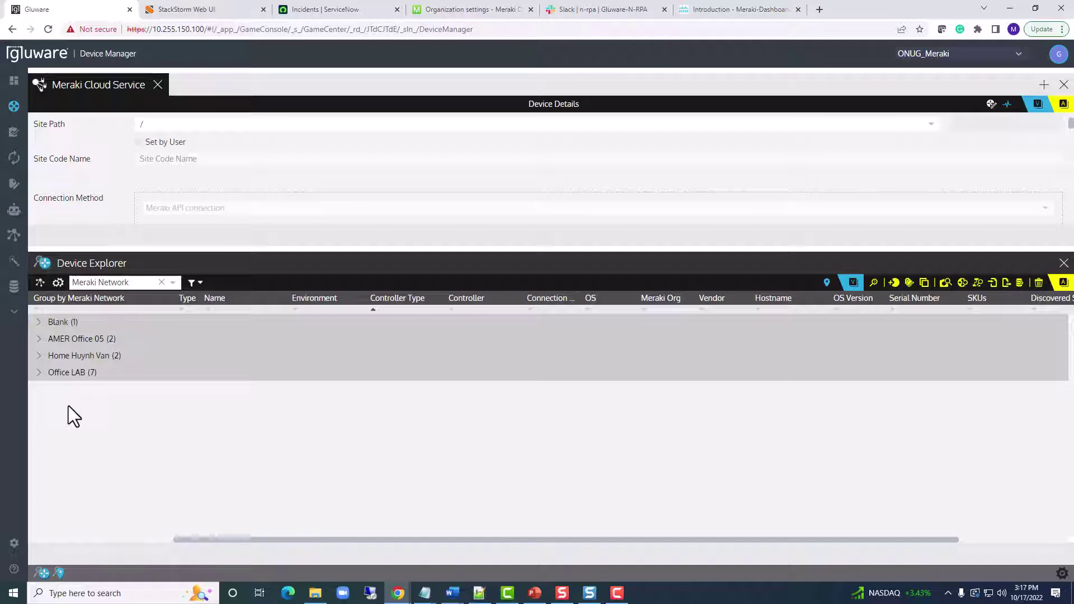
click(161, 282)
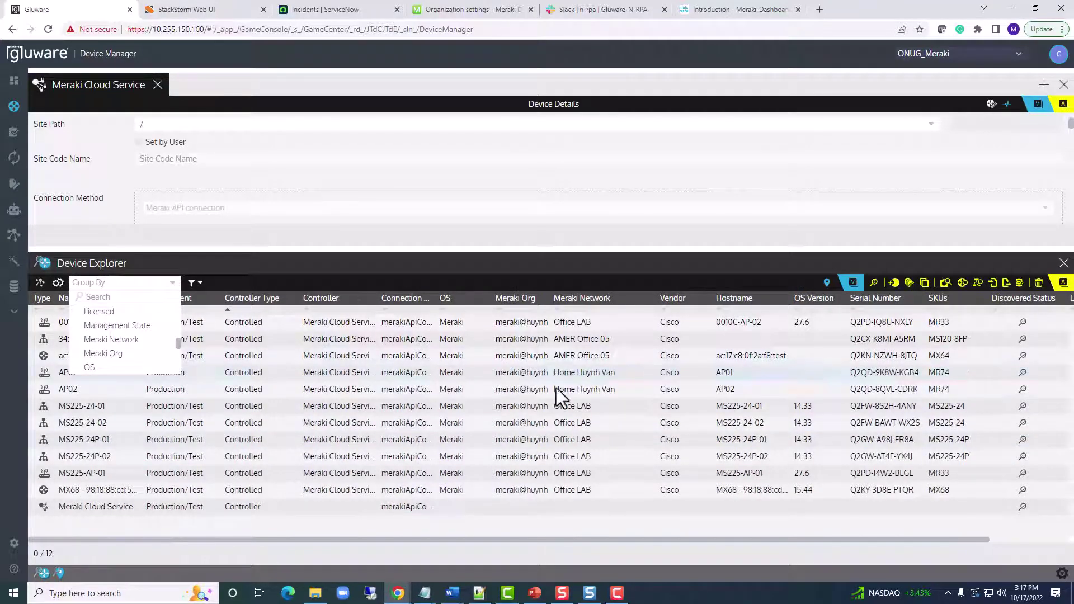
Step: Open the switch MS225-24-01 and show its captured configuration in an enlarged pane
double_click(79, 408)
drag(271, 246, 271, 316)
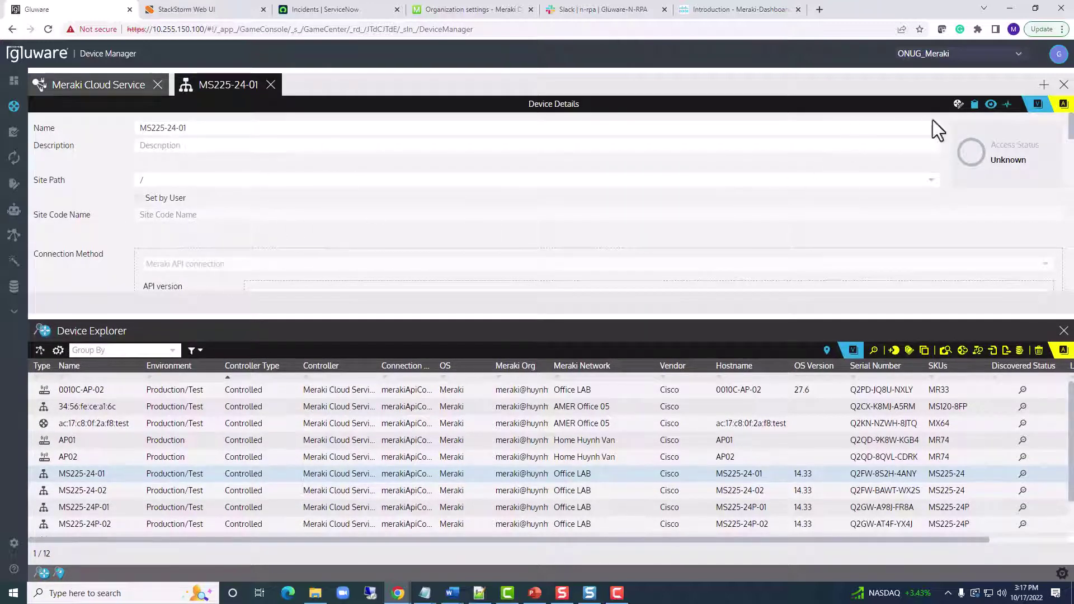
click(991, 105)
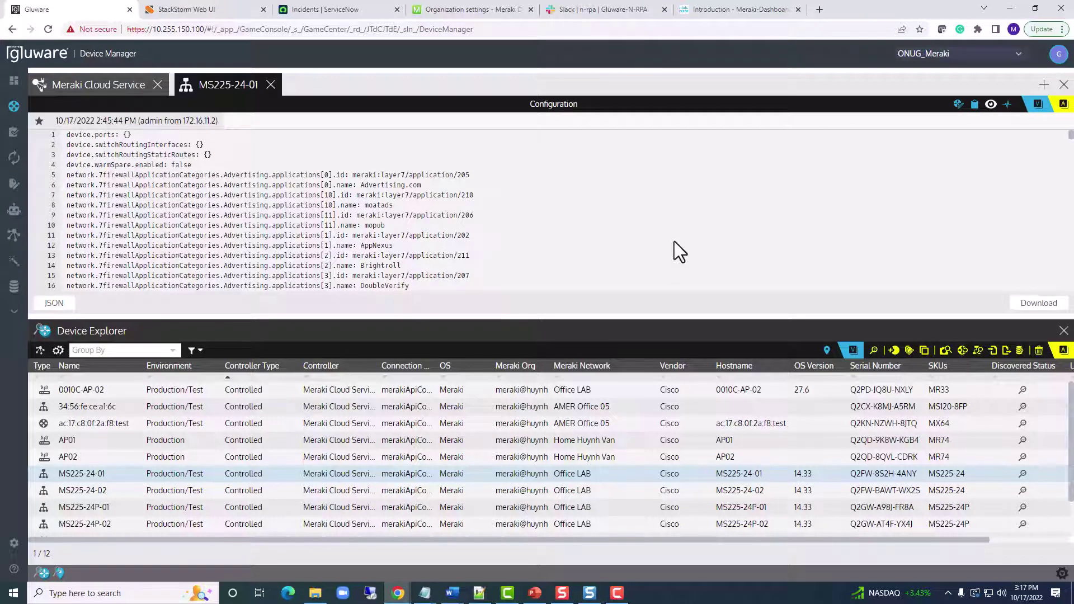
drag(511, 317, 516, 376)
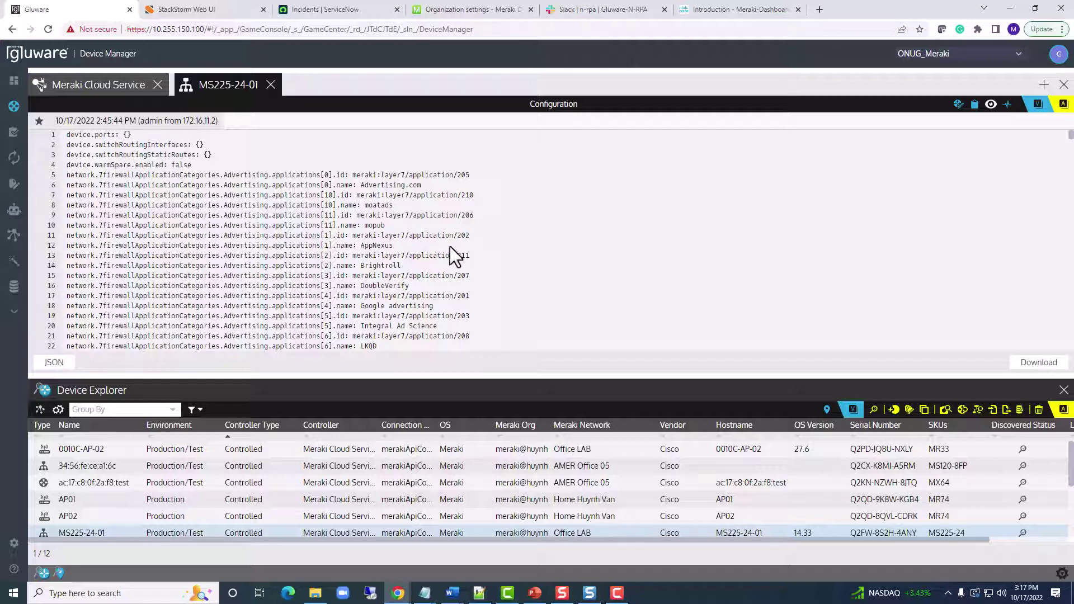
Step: Display the MS225-24-01 configuration as JSON and read through its SAML, login and network settings
click(48, 364)
scroll(330, 250, down, 6)
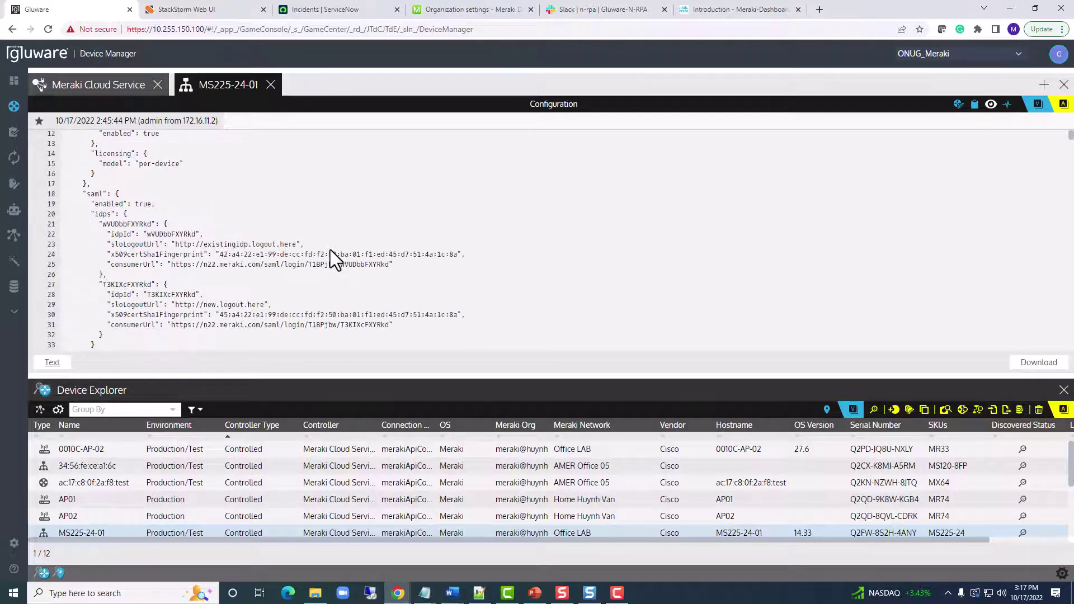
scroll(330, 249, down, 6)
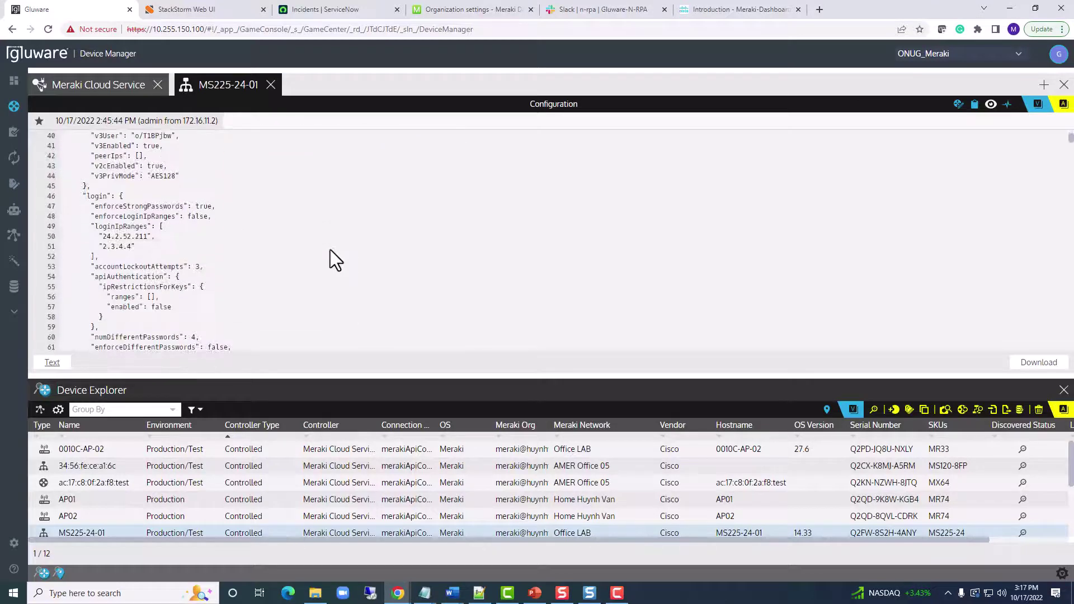
scroll(330, 250, down, 3)
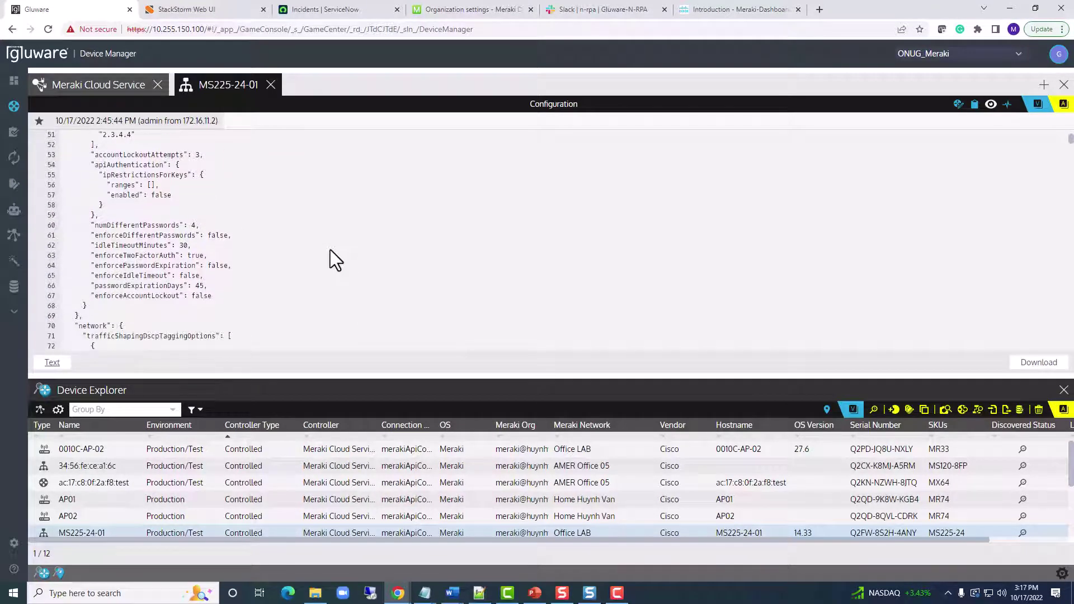
scroll(364, 257, down, 2)
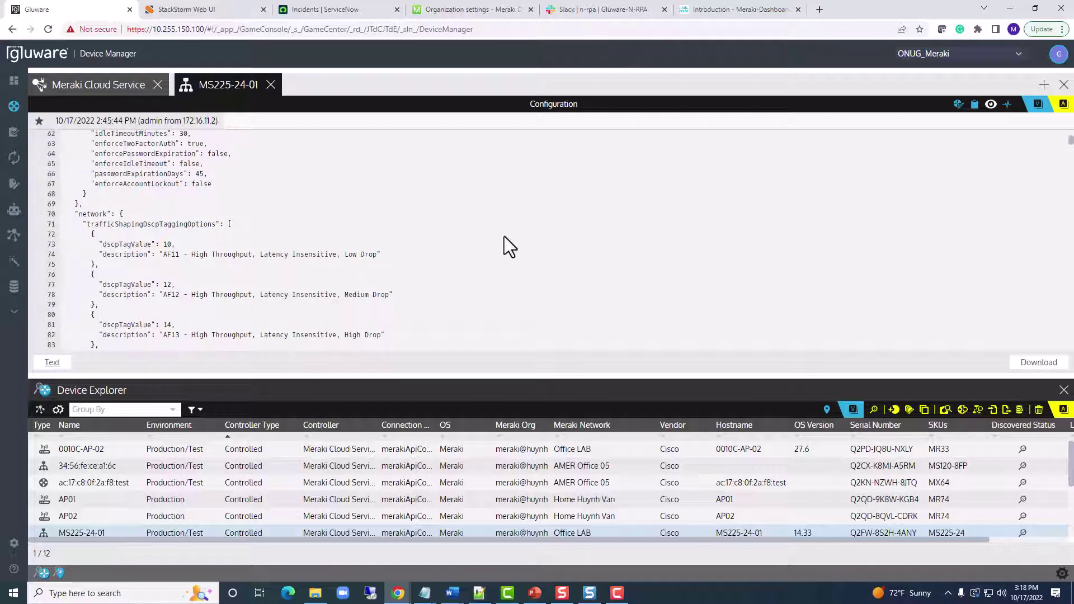
Step: Read the MS225-24-01 JSON configuration through to its device section, and display the same configuration as plain text
scroll(502, 236, down, 2)
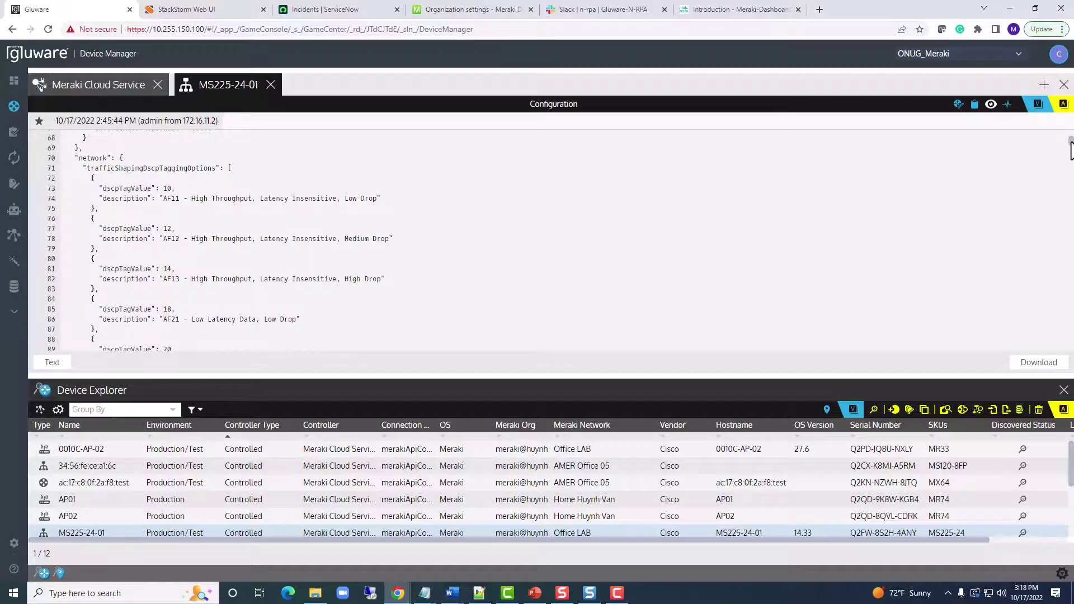
drag(1070, 150, 1069, 350)
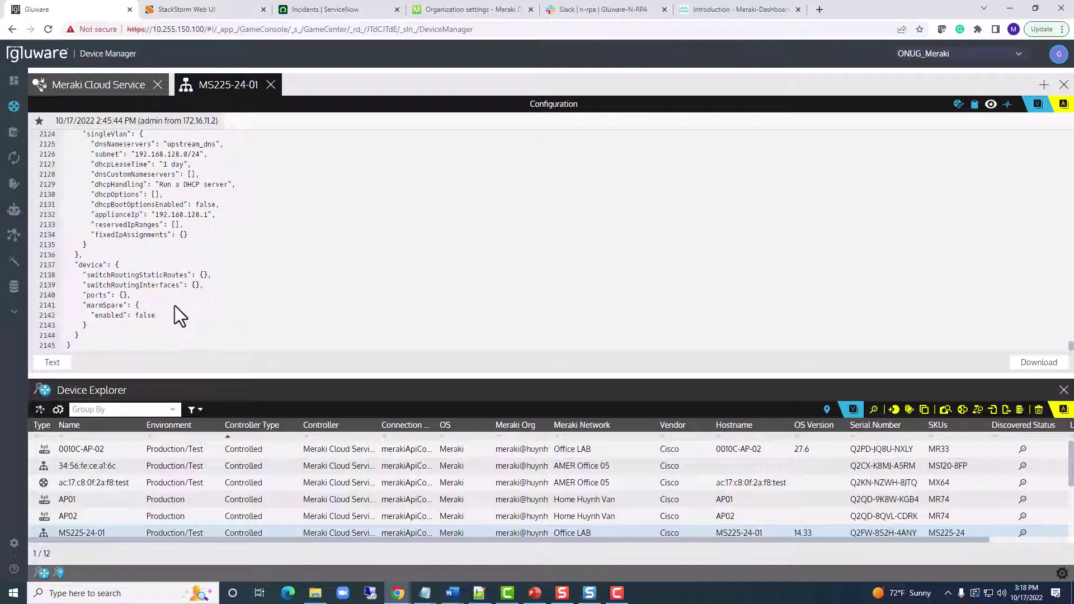
click(52, 364)
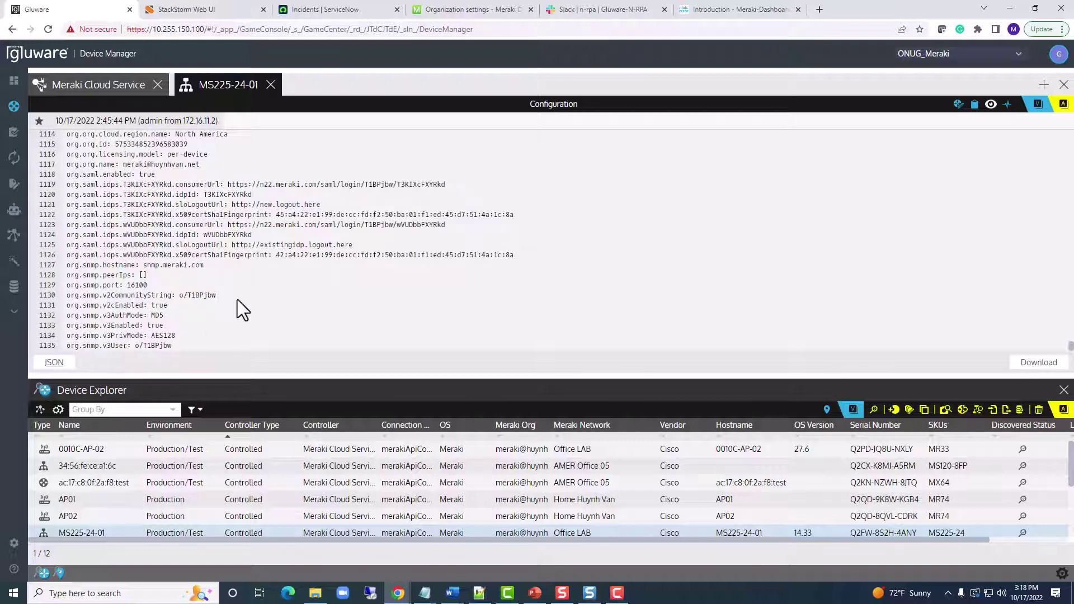
scroll(237, 300, up, 6)
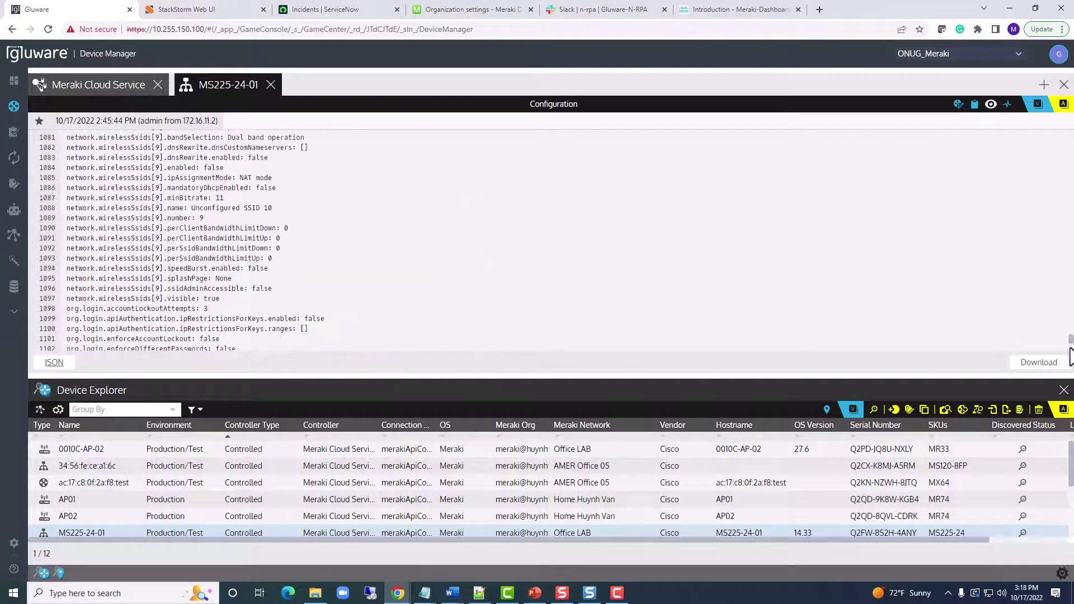
scroll(1070, 358, down, 6)
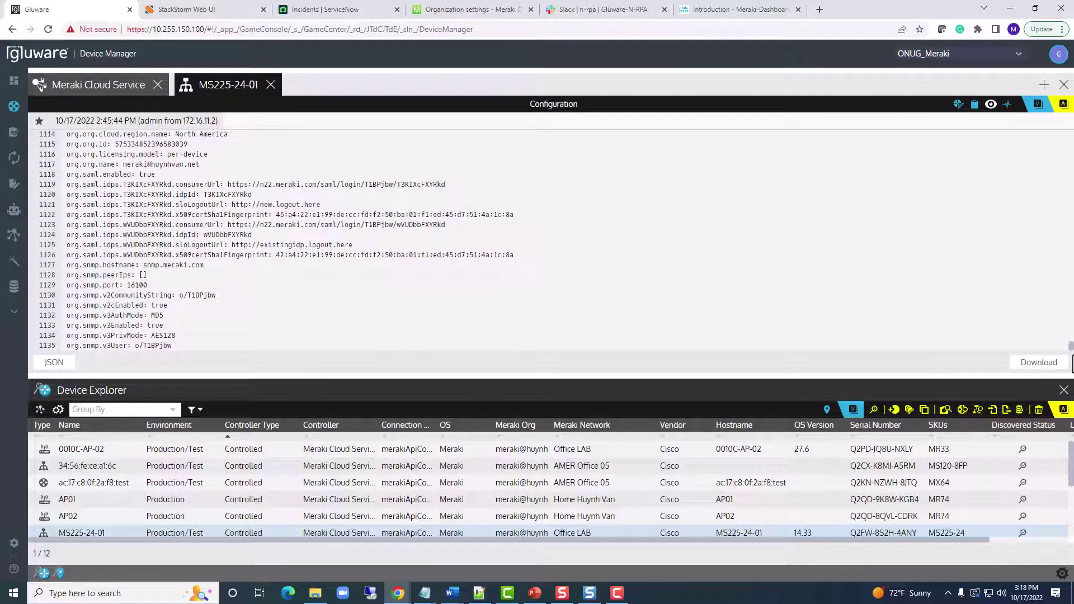
Step: Read the text configuration from its first line through the firewall application categories, access control lists, group policies and network settings
drag(1070, 347, 1070, 134)
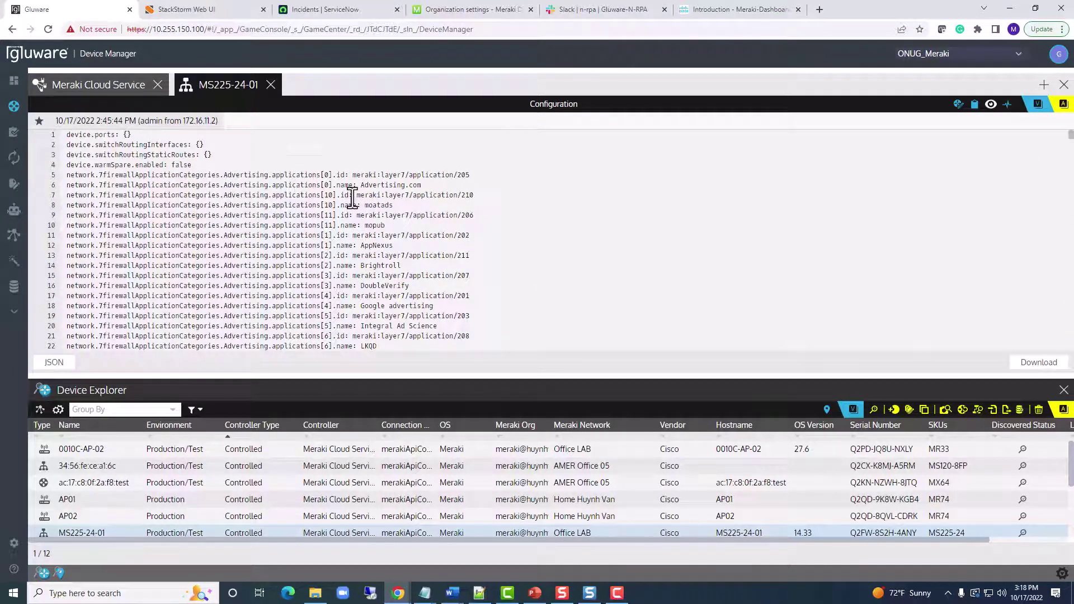
scroll(352, 197, down, 20)
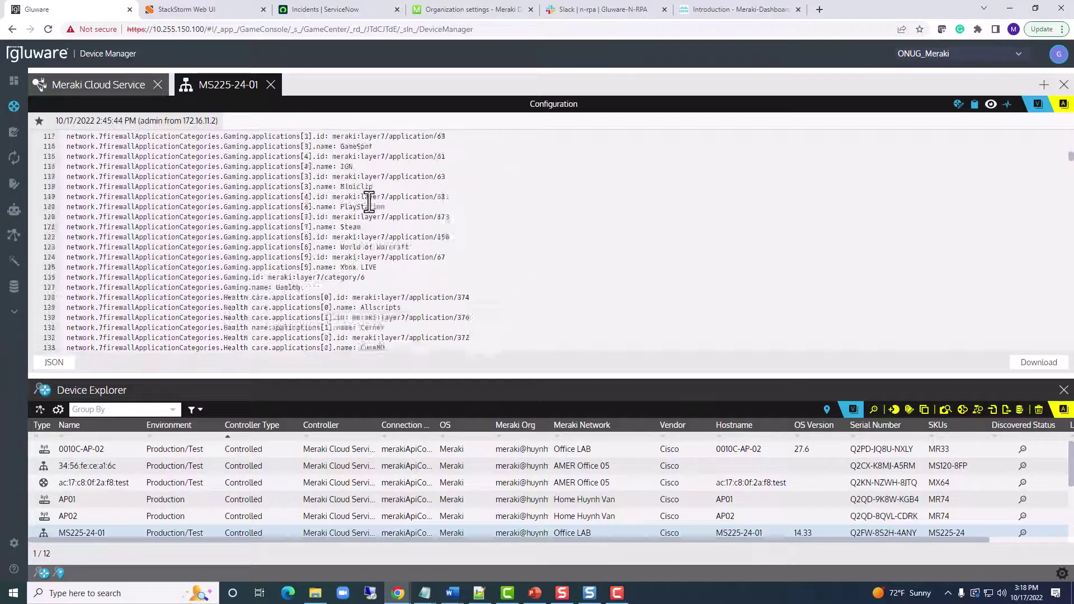
scroll(369, 202, down, 20)
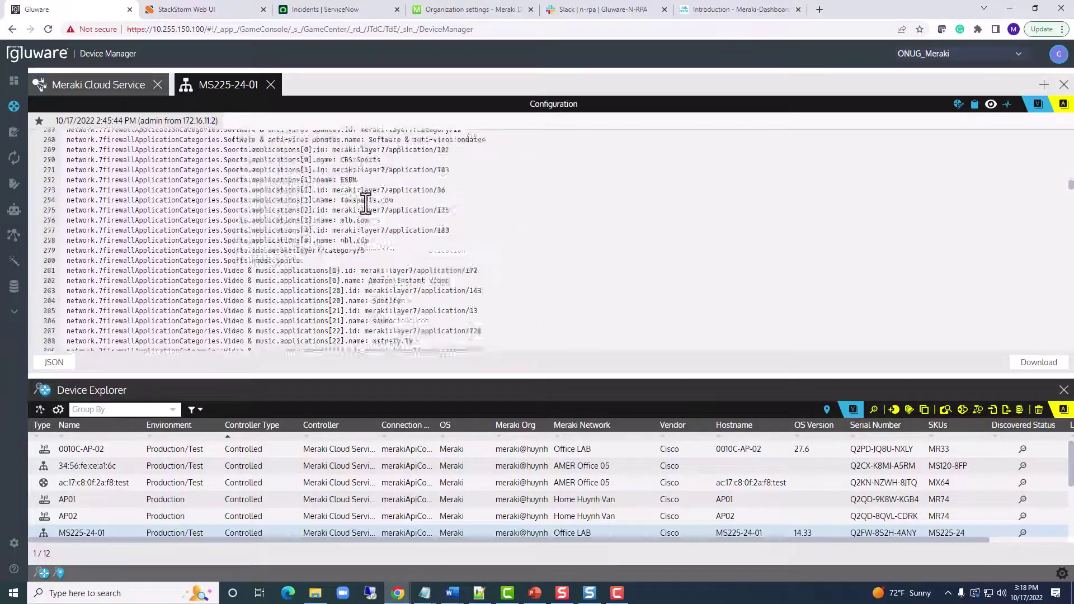
scroll(367, 205, down, 20)
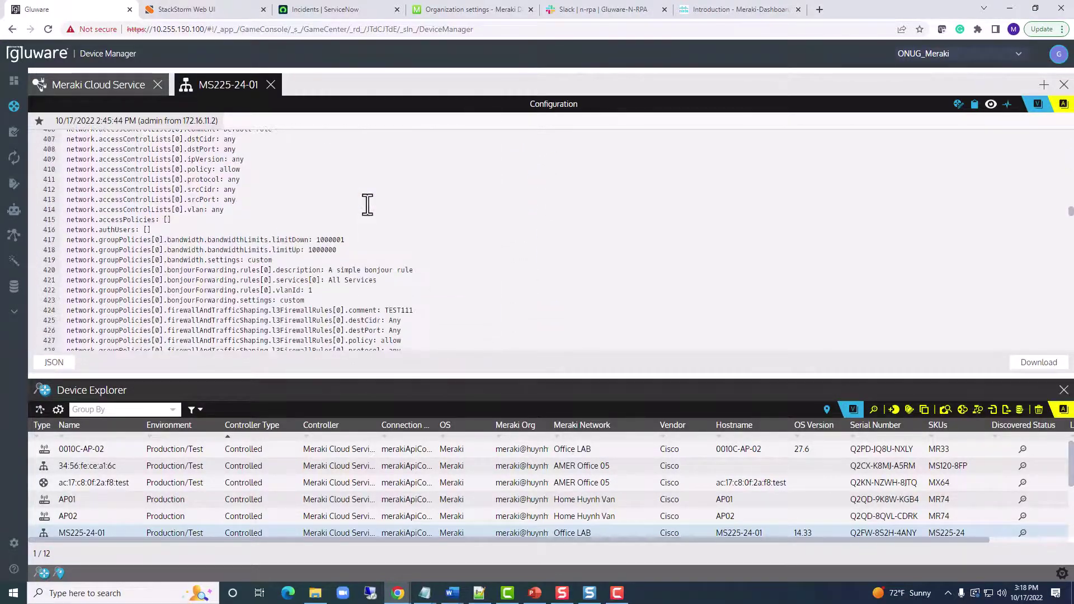
scroll(367, 205, down, 2)
scroll(365, 205, down, 16)
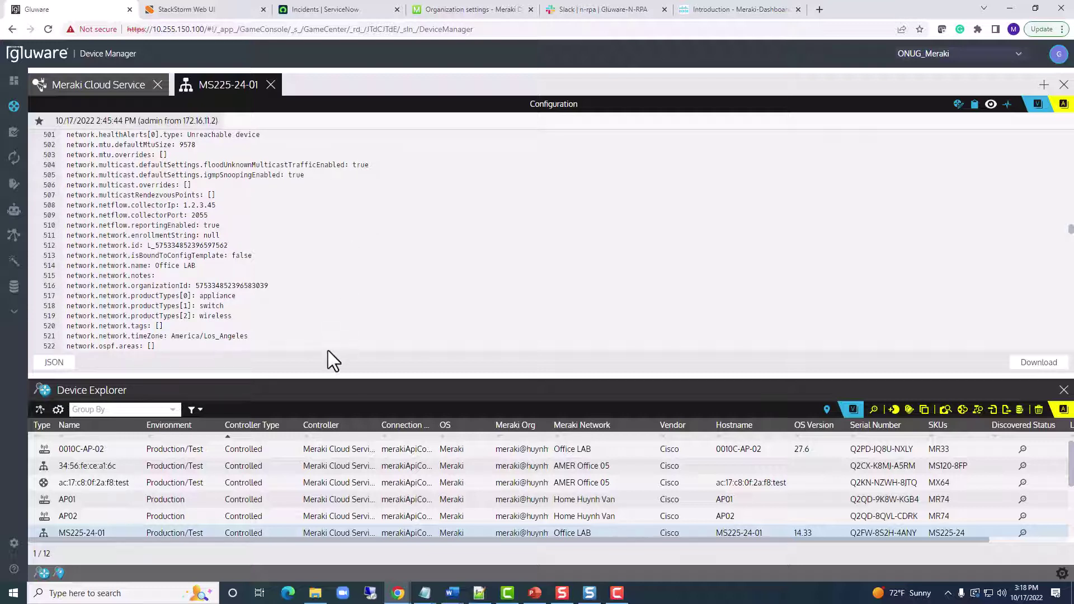
Step: Shrink the configuration pane to reveal the full device list, and go to Config Drift and Audit
drag(321, 369, 347, 243)
drag(170, 297, 204, 283)
mouse_move(25, 161)
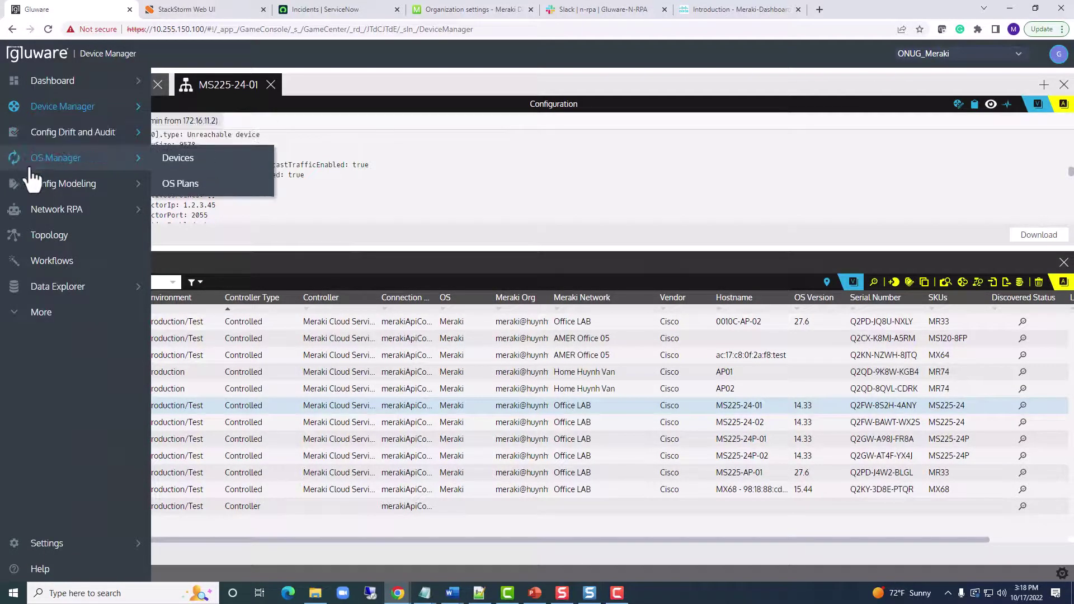
mouse_move(72, 146)
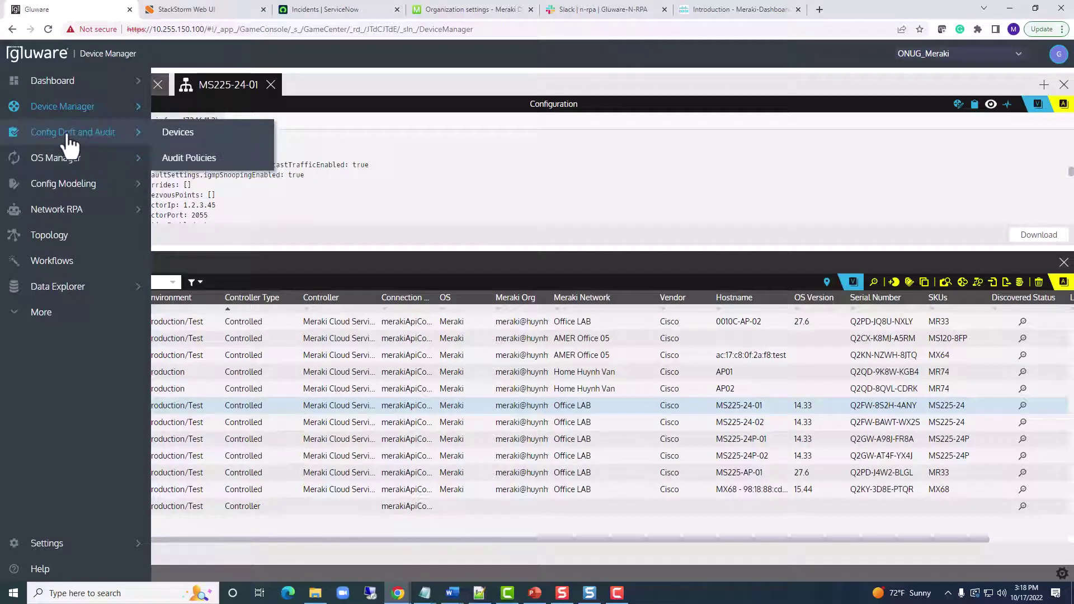
click(68, 138)
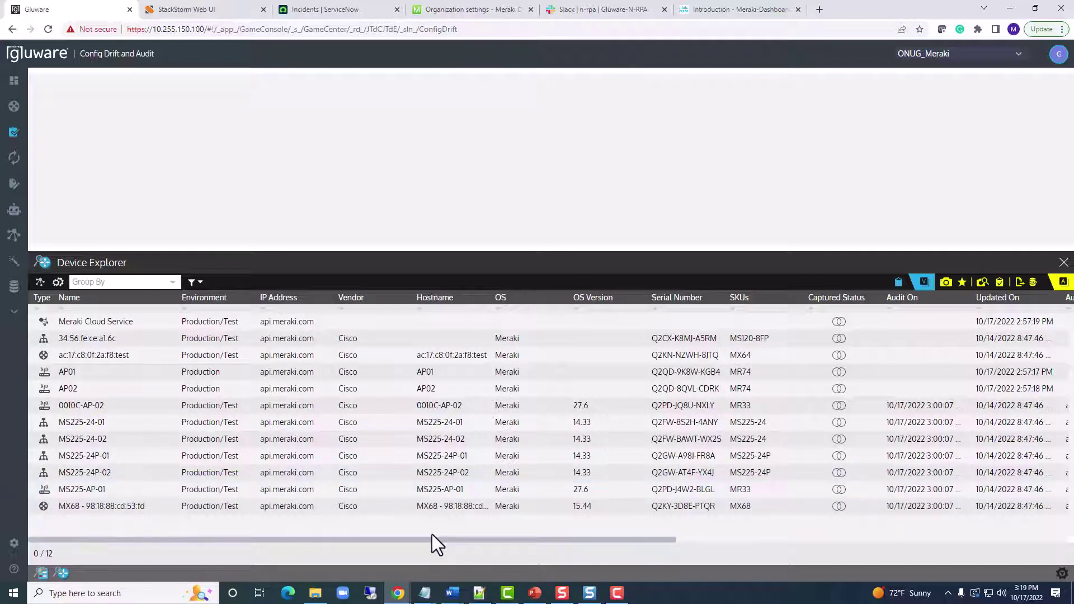
Step: Open access point 0010C-AP-02 in an enlarged comparison pane and compare its current configuration with the 10/14/2022 9:16:50 PM snapshot
double_click(193, 405)
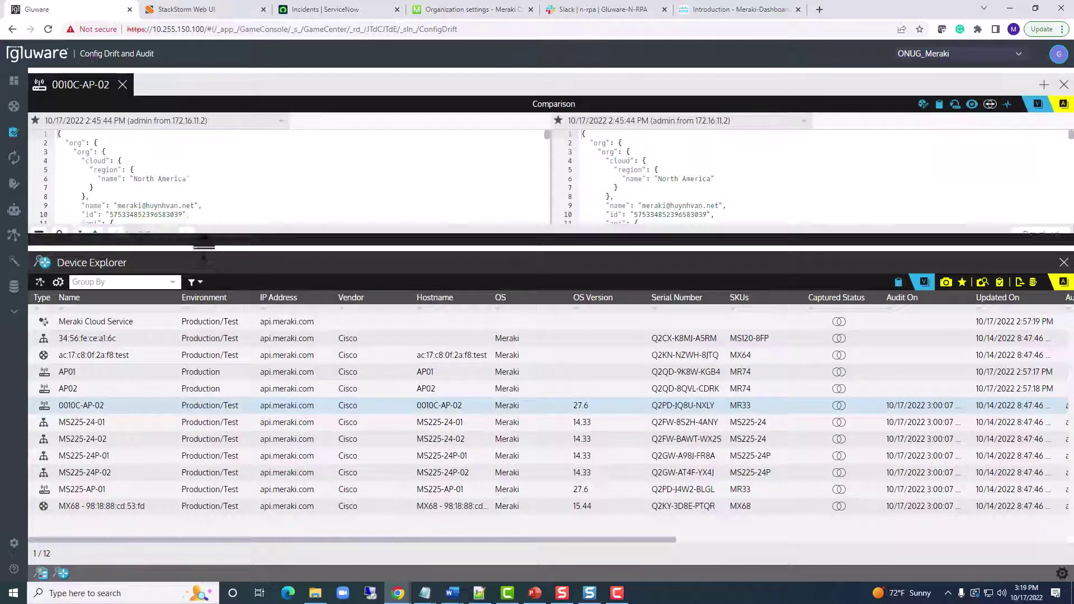
drag(204, 248, 215, 379)
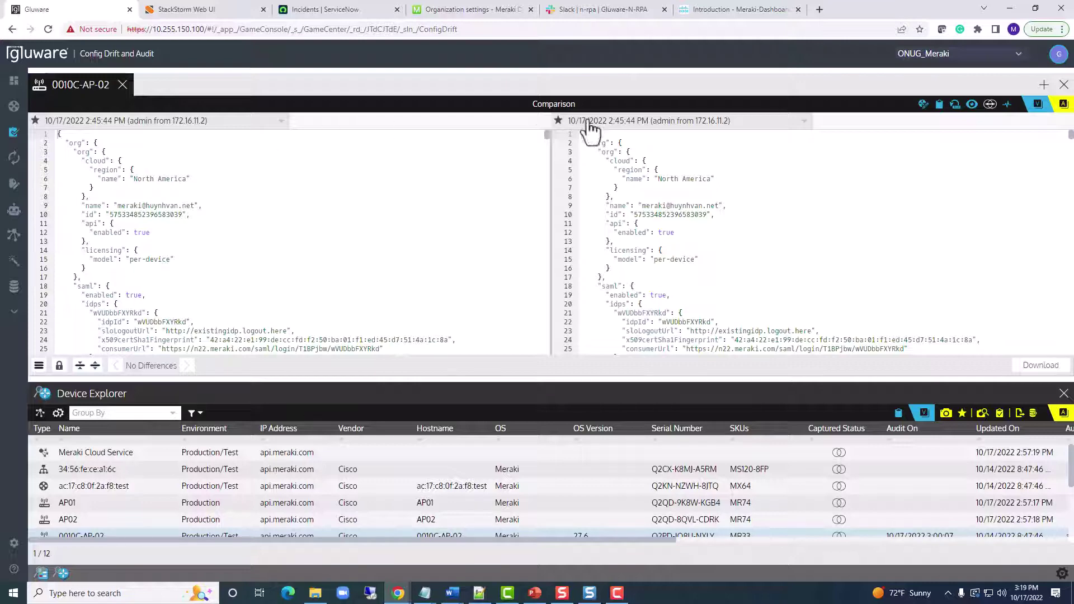
click(805, 122)
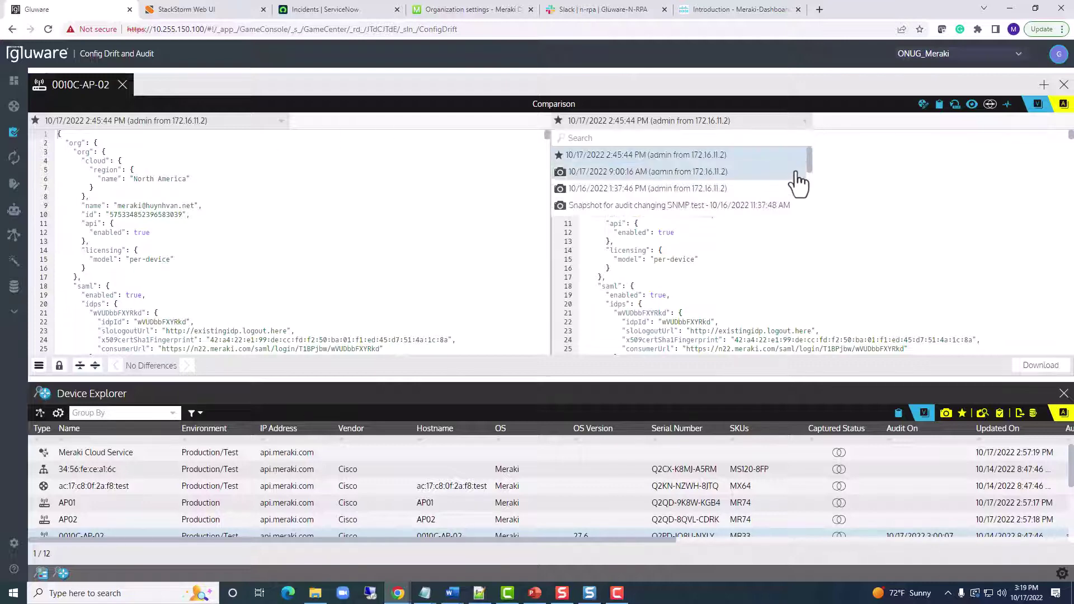
scroll(800, 182, down, 3)
click(711, 191)
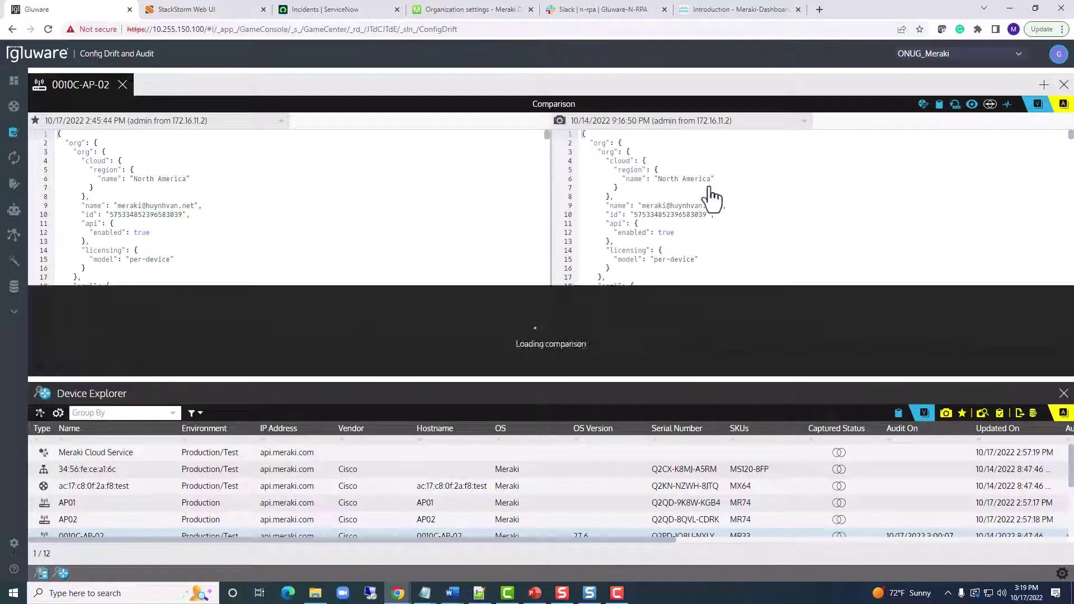
Step: Step through the first five differences between the two 0010C-AP-02 configurations, examining the SNMP, lastReportedAt and stack entries
click(156, 365)
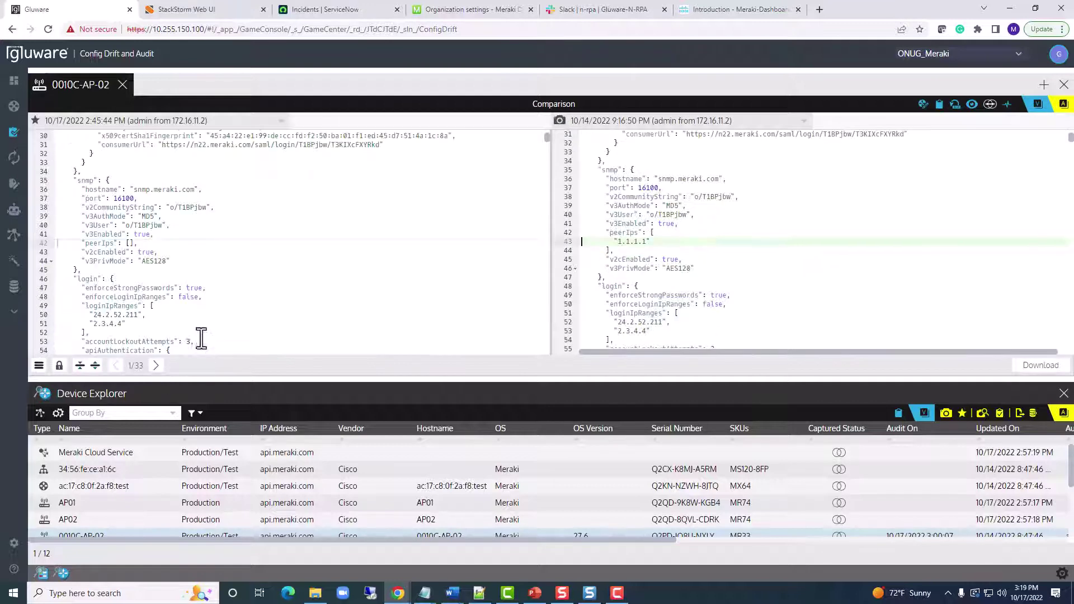
click(156, 365)
click(157, 366)
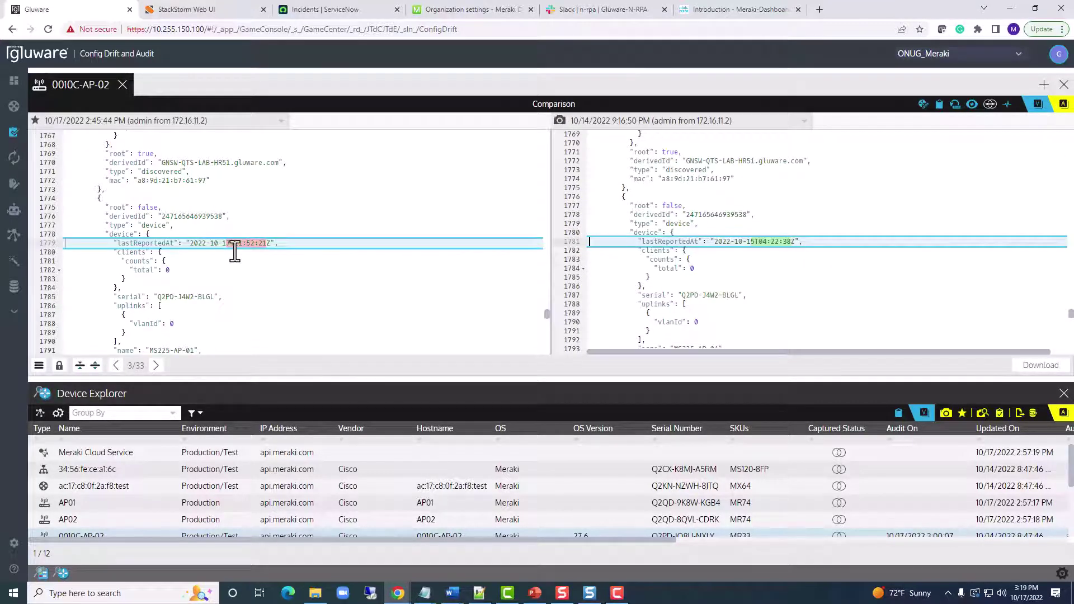
click(157, 365)
click(157, 365)
scroll(283, 276, down, 1)
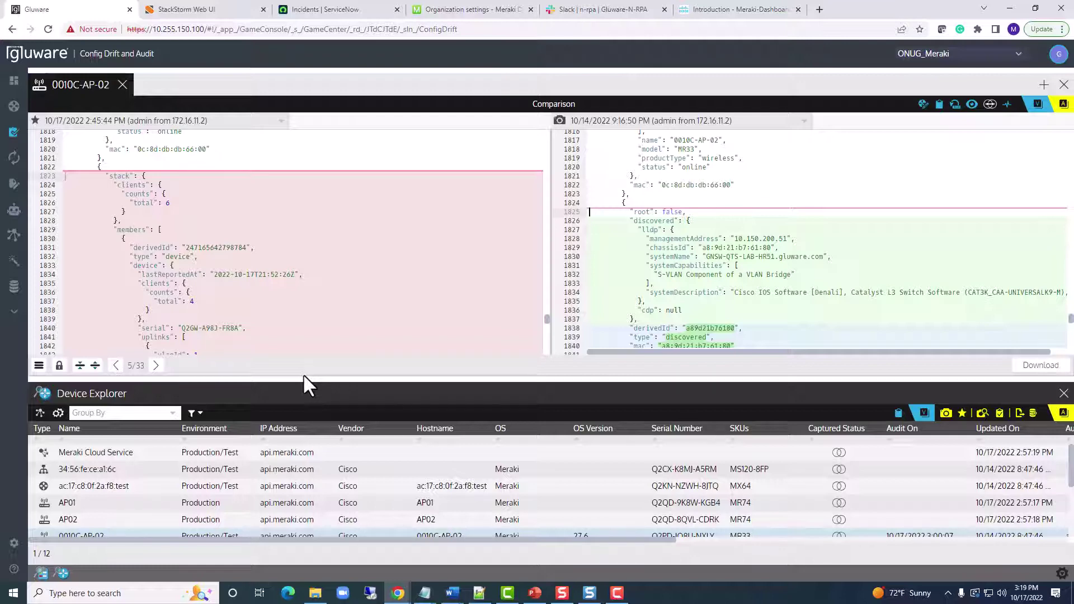
Step: Switch from the device list to the audit policies and show the Meraki-snmp-audit execution results in an enlarged pane
drag(303, 374, 404, 194)
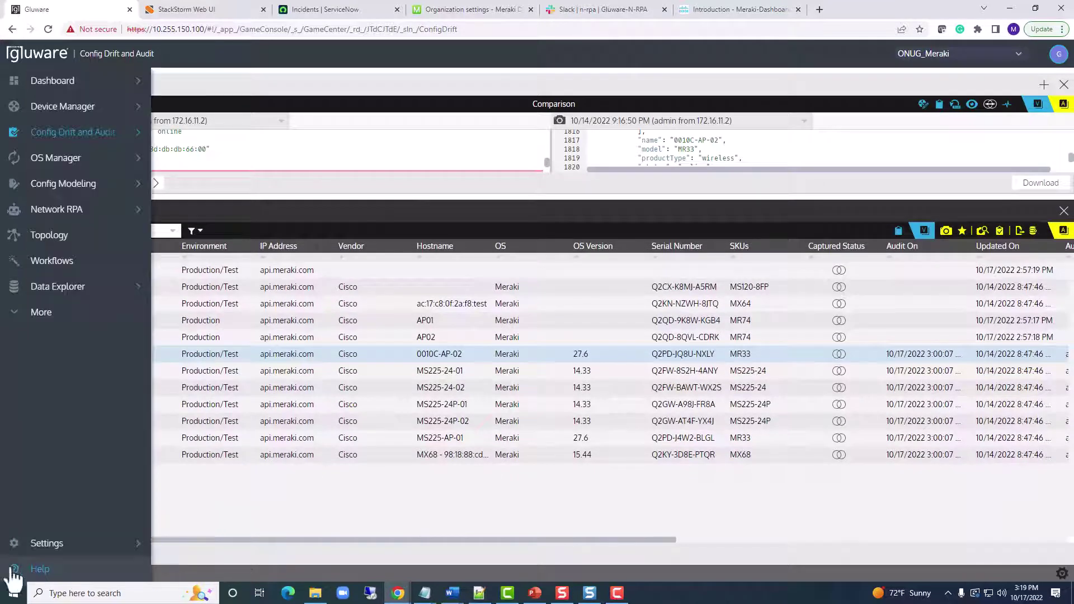
click(41, 573)
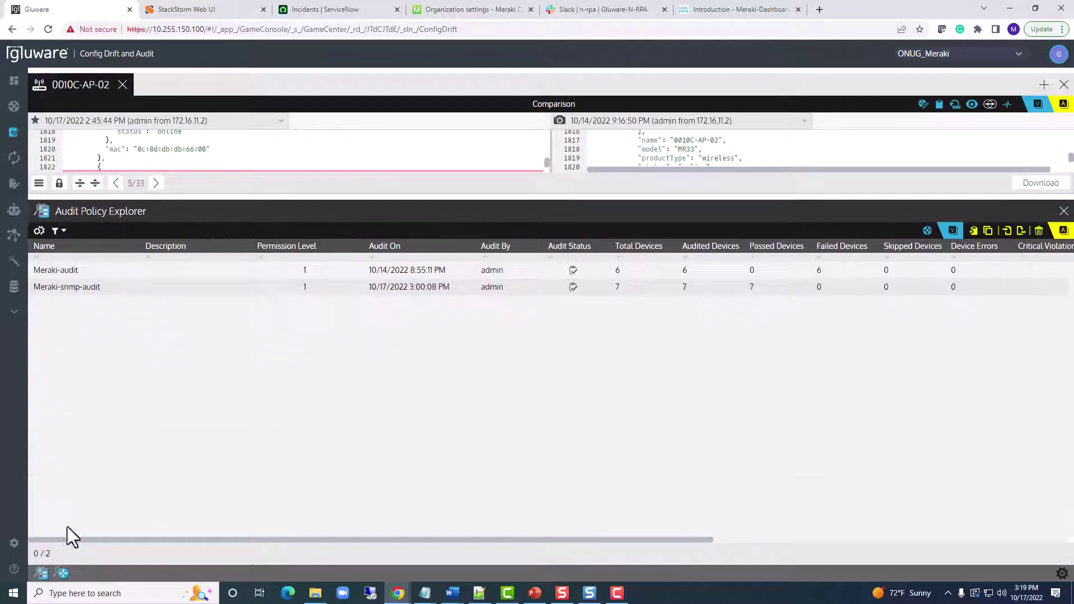
double_click(56, 287)
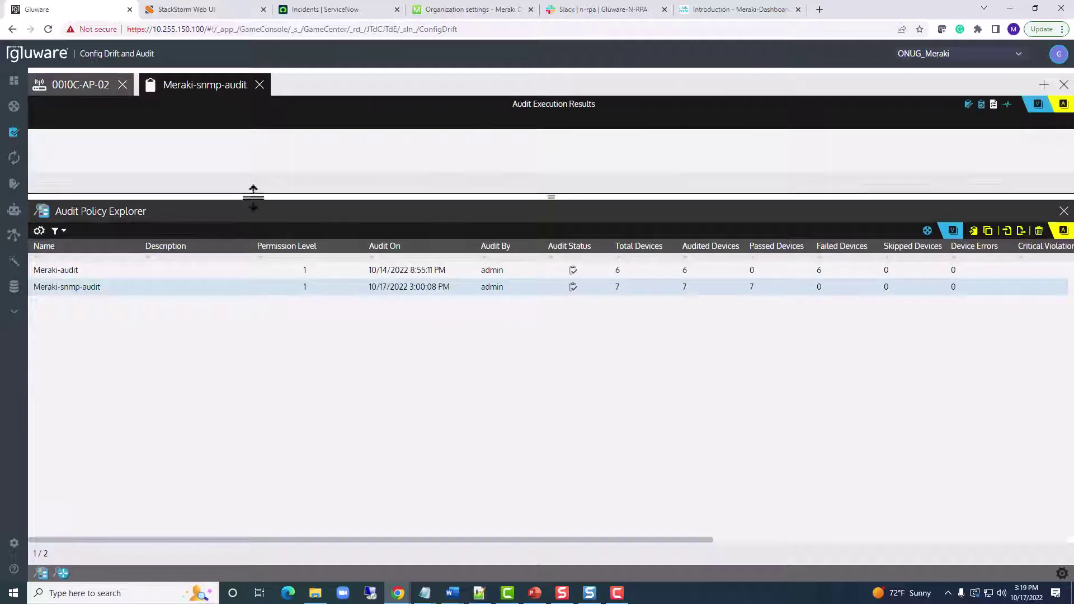
drag(251, 196, 269, 376)
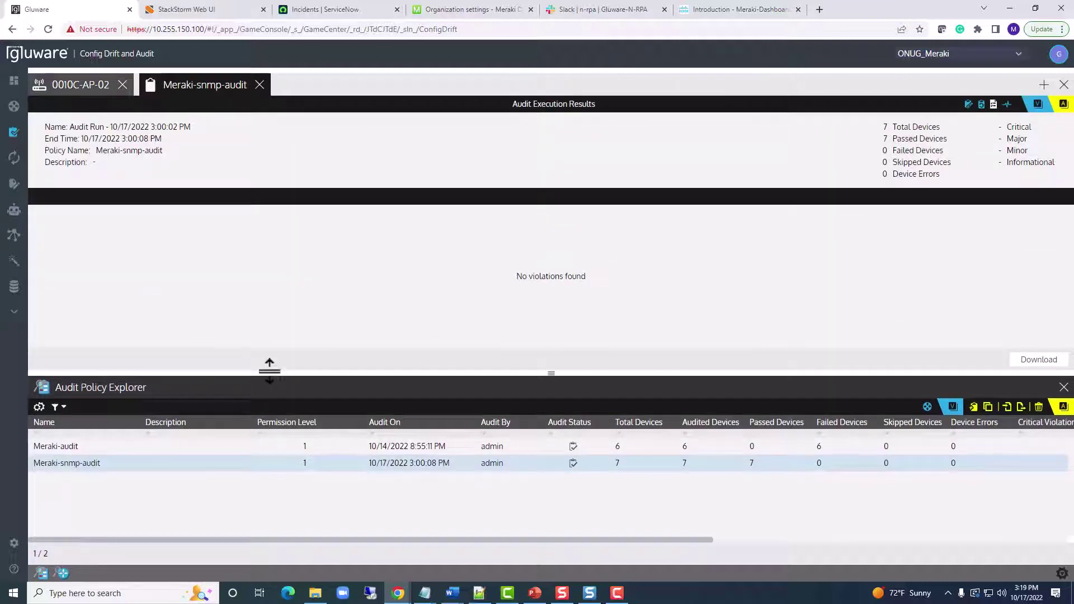
Step: Open the policy details of Meraki-snmp-audit and its New rule, enlarging the regex box to show all required SNMP lines
click(969, 105)
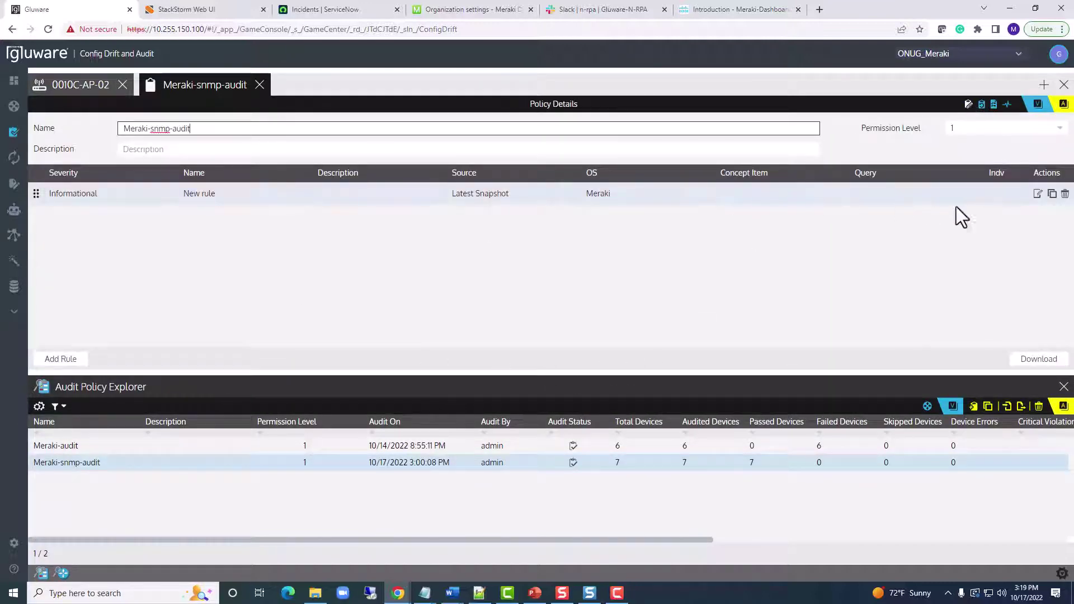
click(1037, 194)
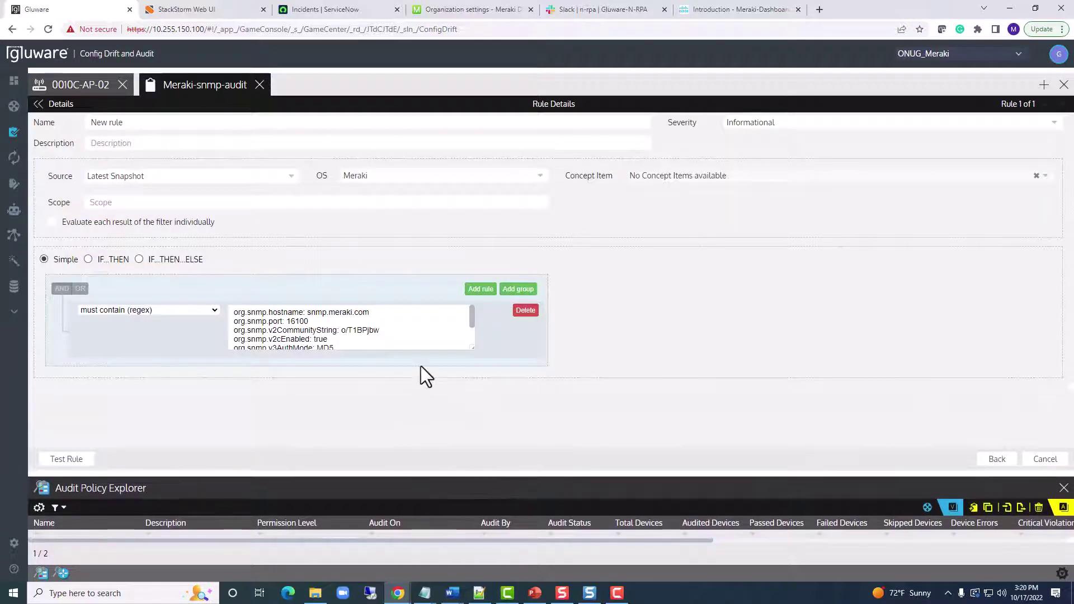
drag(473, 349, 478, 400)
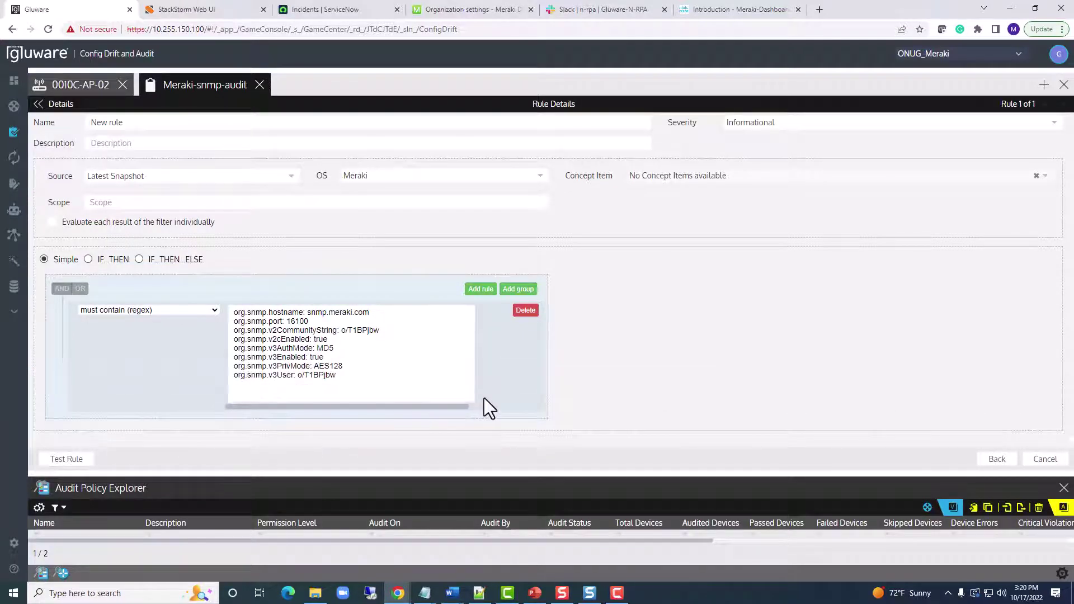
Step: Show the 0010C-AP-02 captured configuration in text form and highlight the org.snmp lines at its end
click(80, 91)
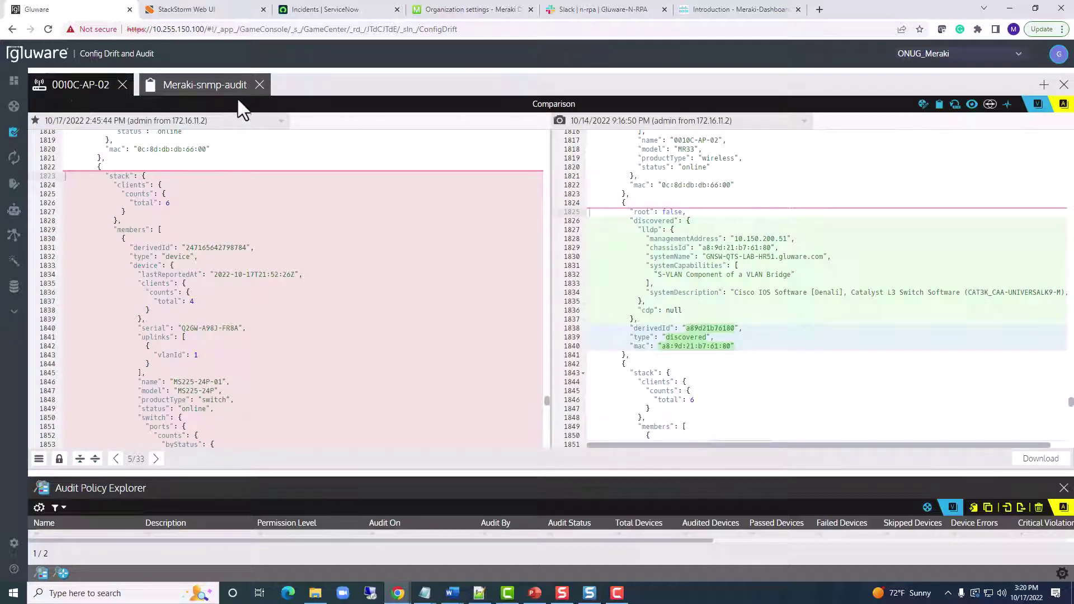
click(972, 104)
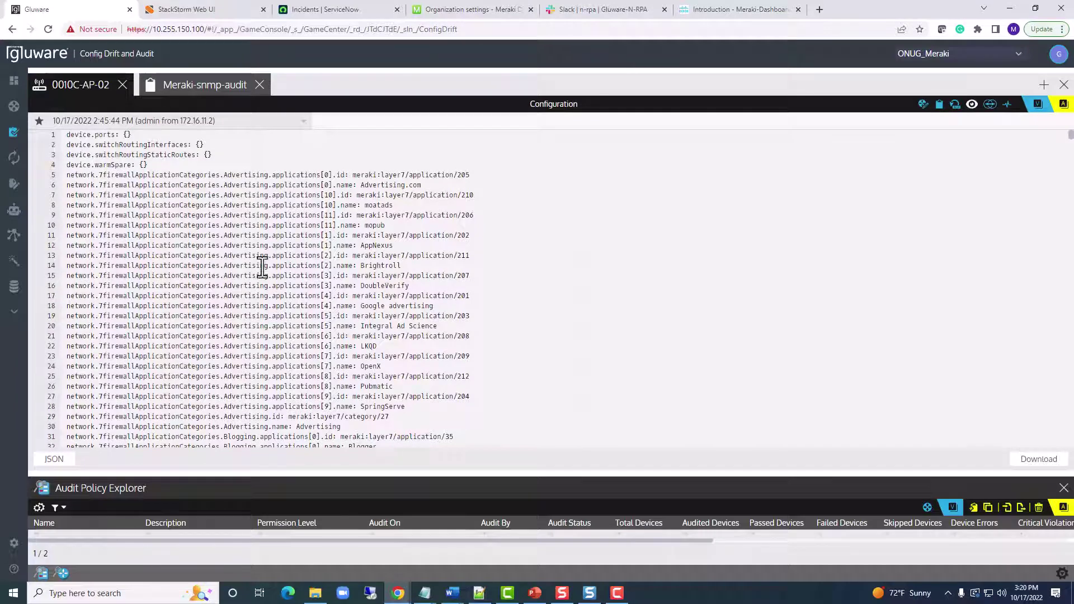
scroll(261, 268, down, 2)
scroll(262, 267, down, 3)
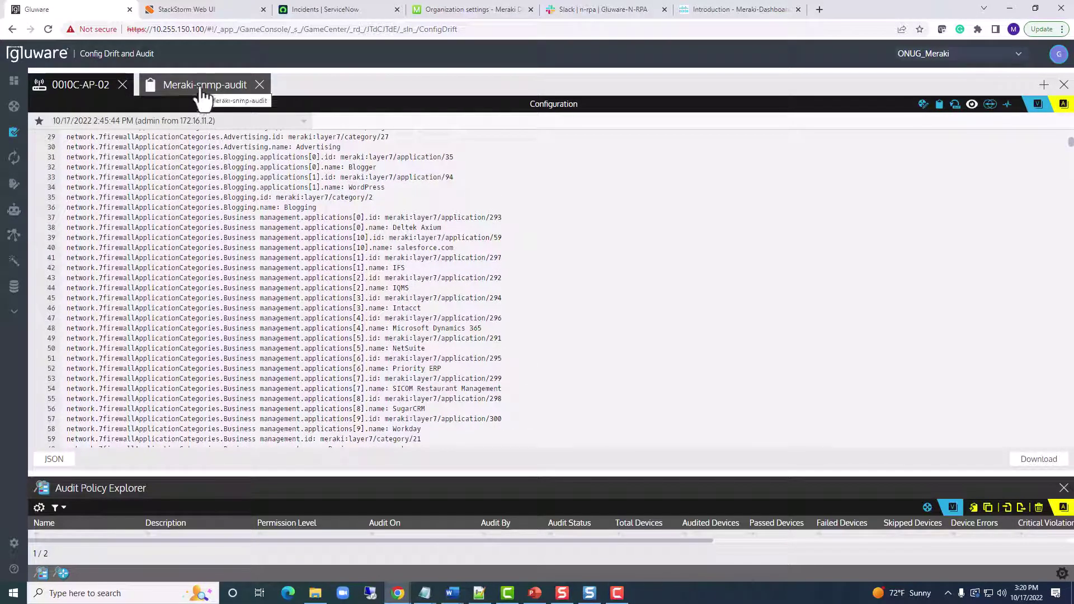
drag(1070, 142, 1071, 445)
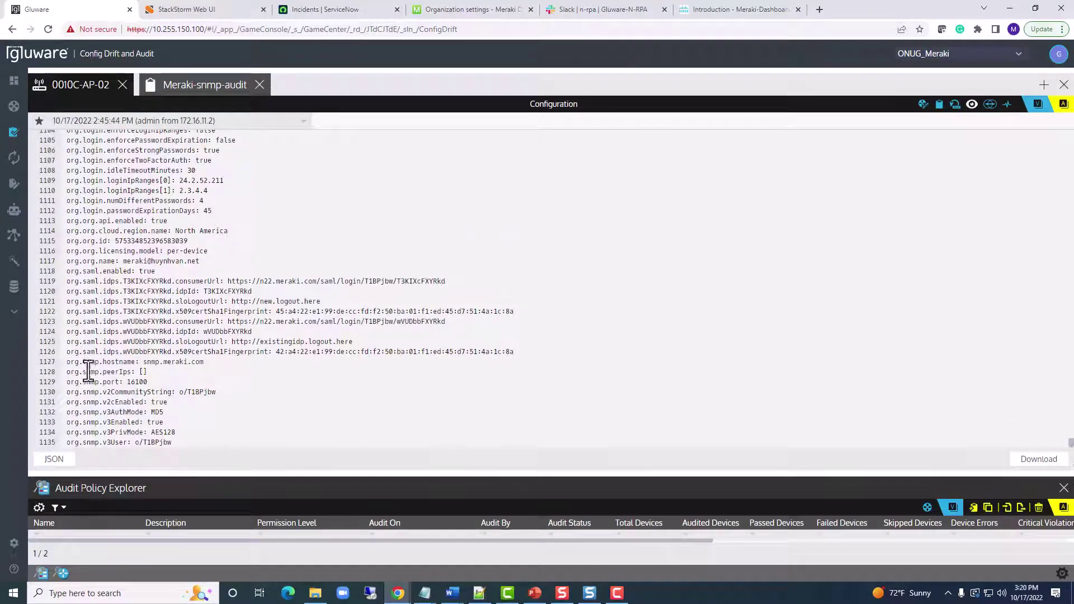
drag(69, 363, 197, 442)
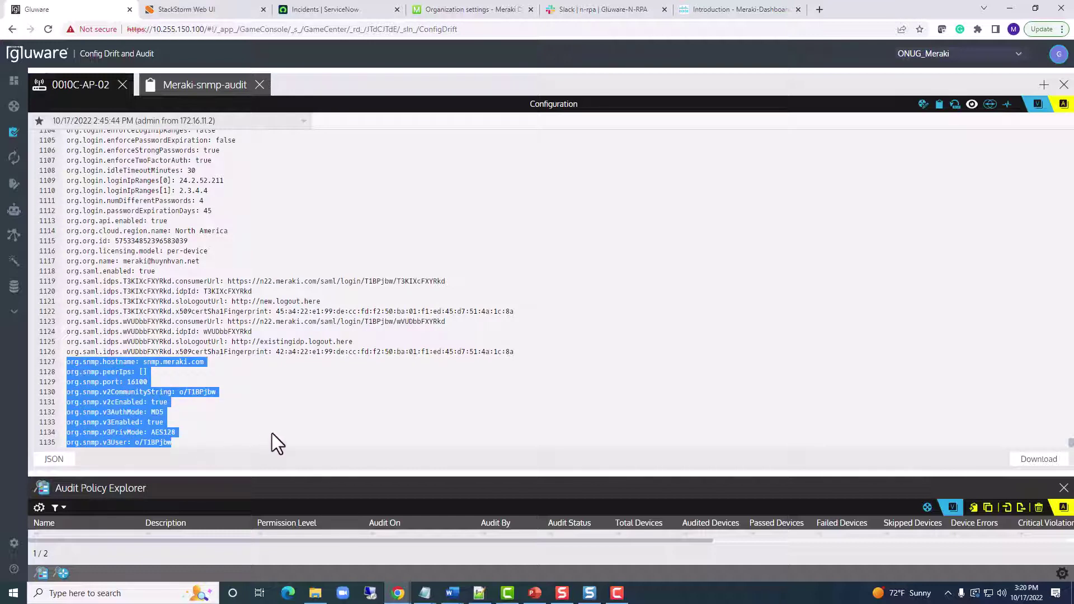
Step: Return to the Meraki-snmp-audit rule, shrink its pane to show the policy list, and close both the policy and 0010C-AP-02
click(224, 89)
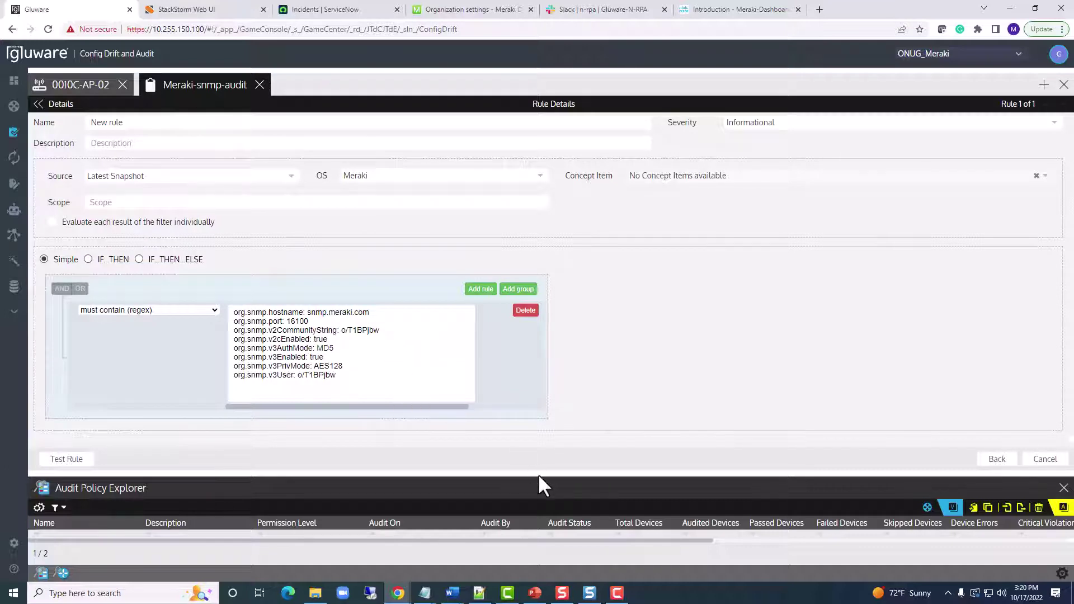
drag(532, 465, 539, 332)
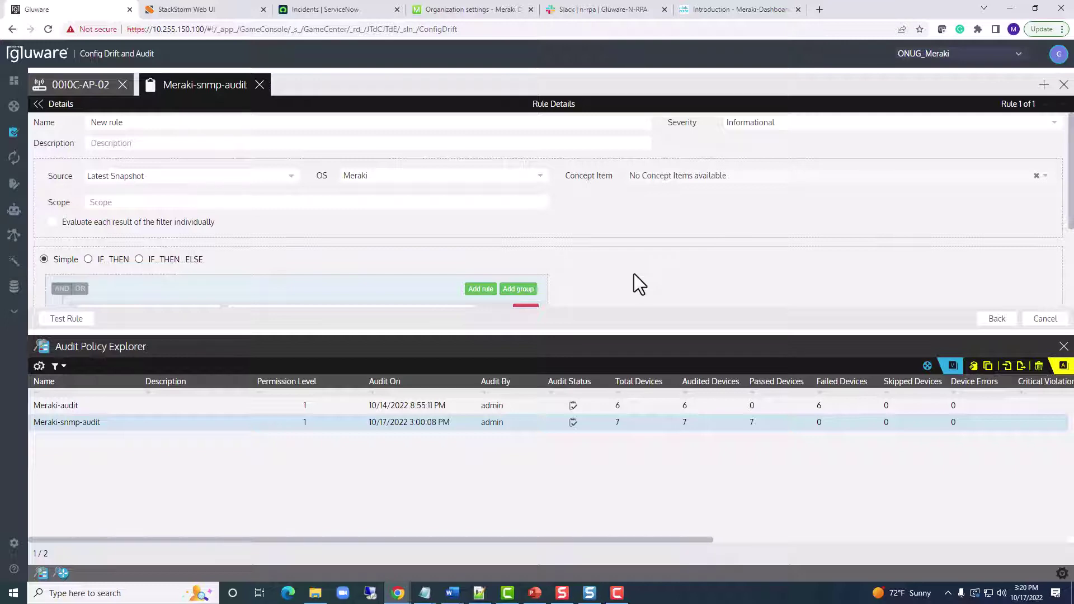
click(259, 84)
click(122, 84)
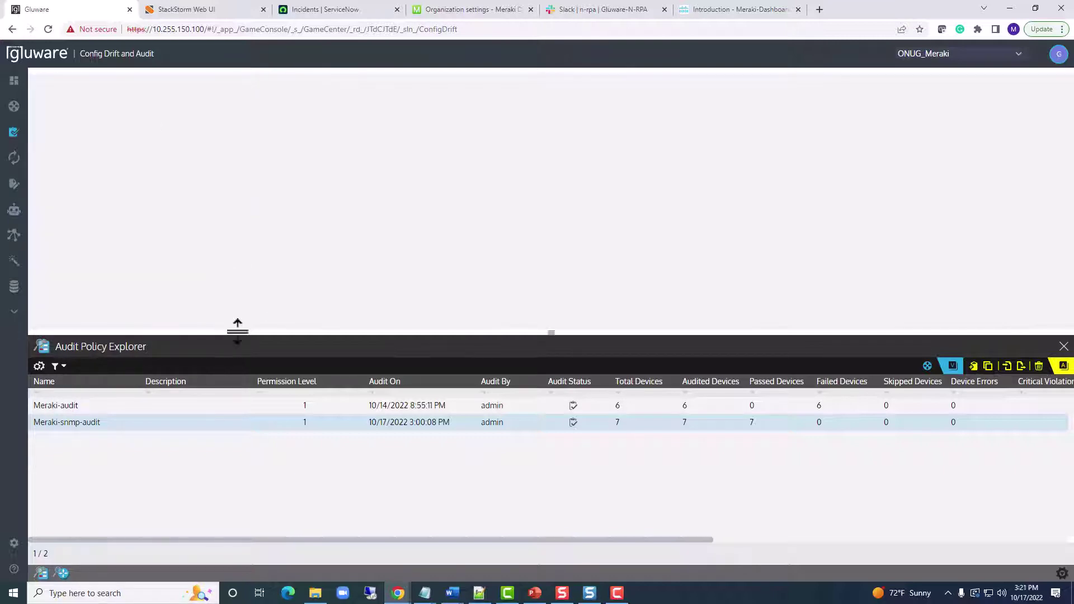
Step: Bring up the device list, then switch to the Meraki dashboard's organization settings, set SNMP Version 3 to disabled and save the changes
click(62, 573)
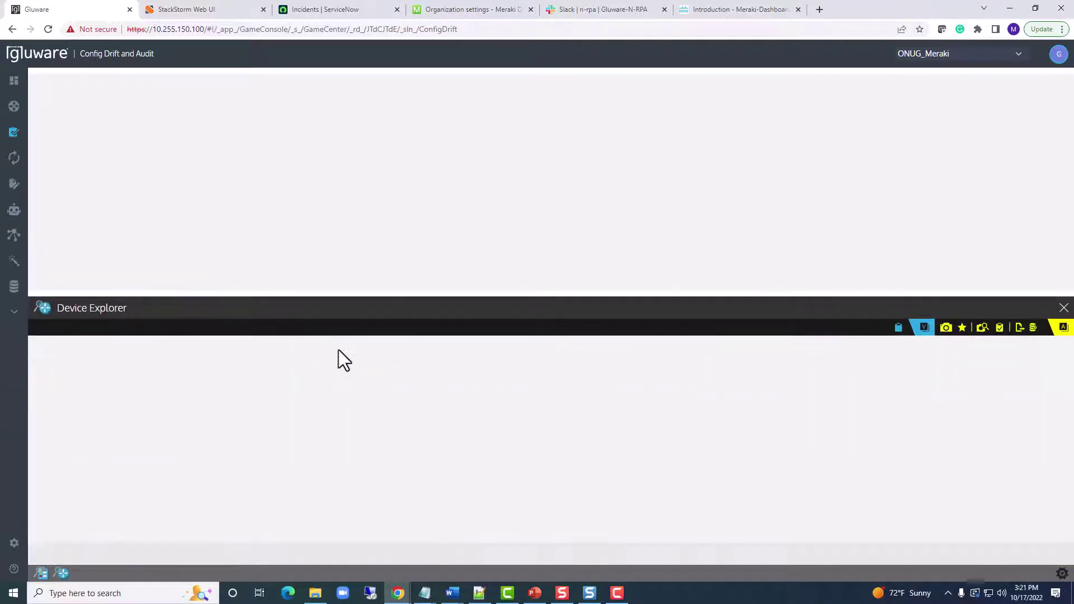
click(473, 9)
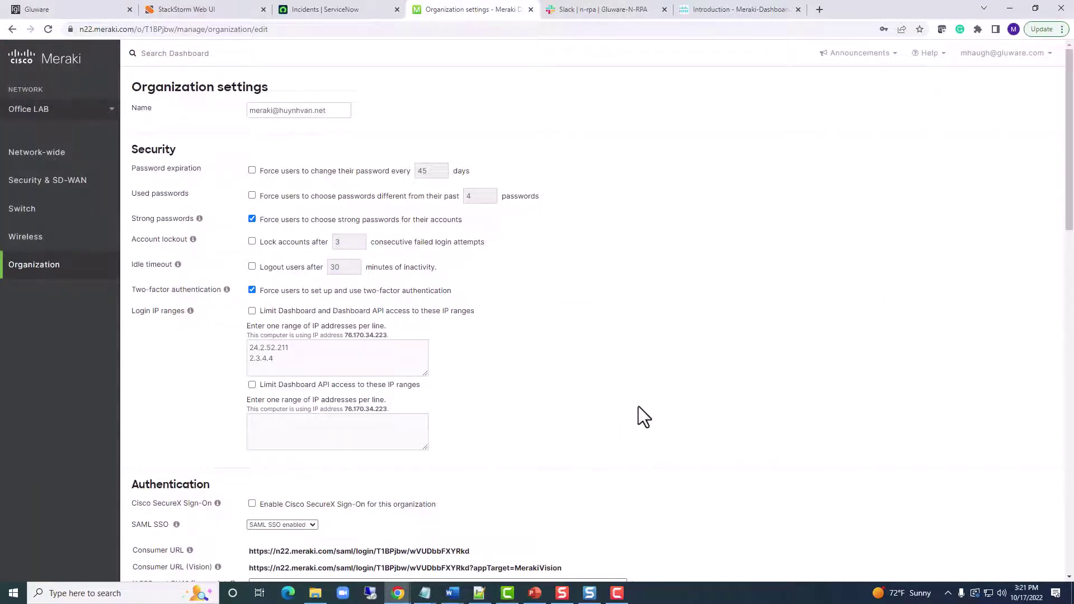
scroll(637, 408, down, 10)
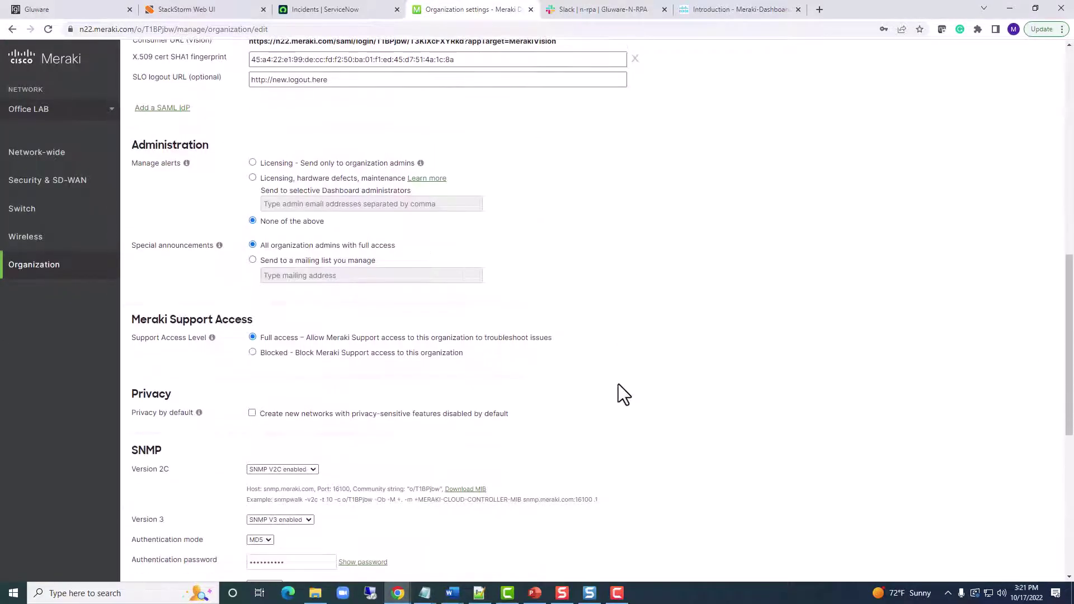
scroll(619, 384, down, 4)
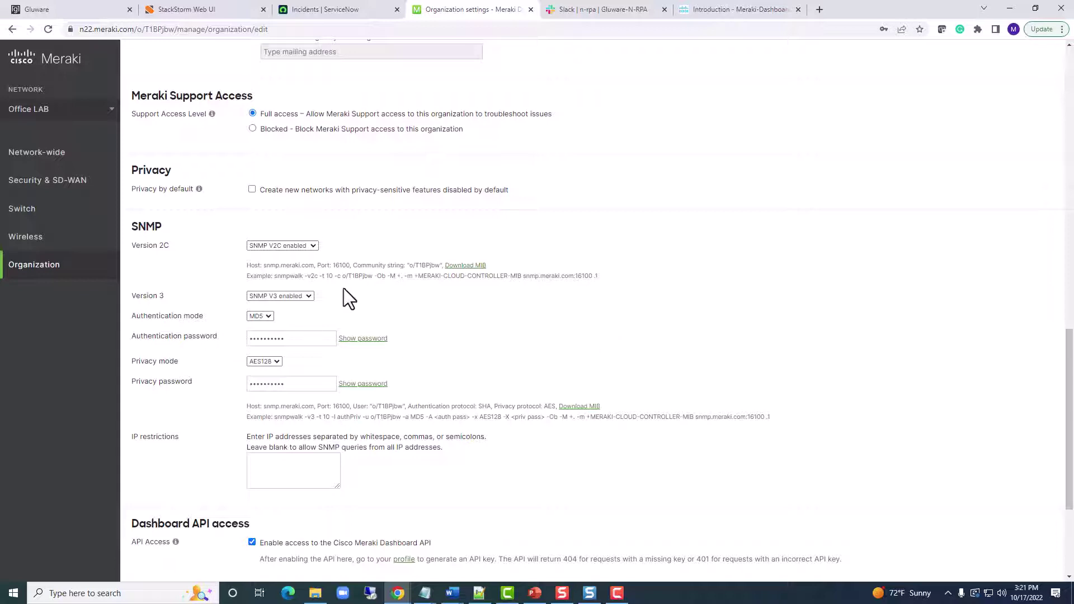
click(308, 298)
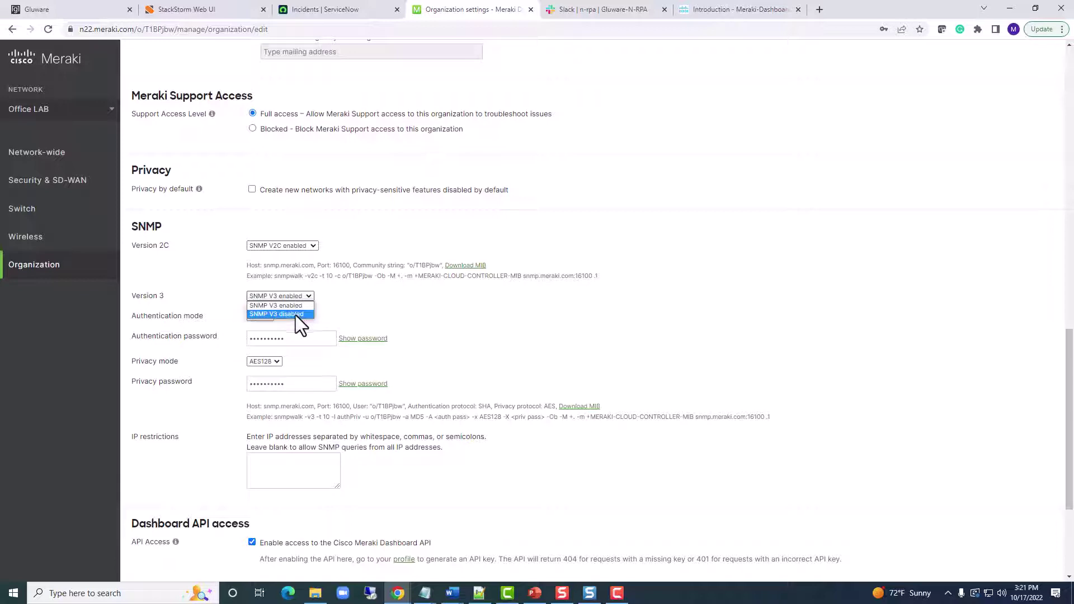
click(280, 315)
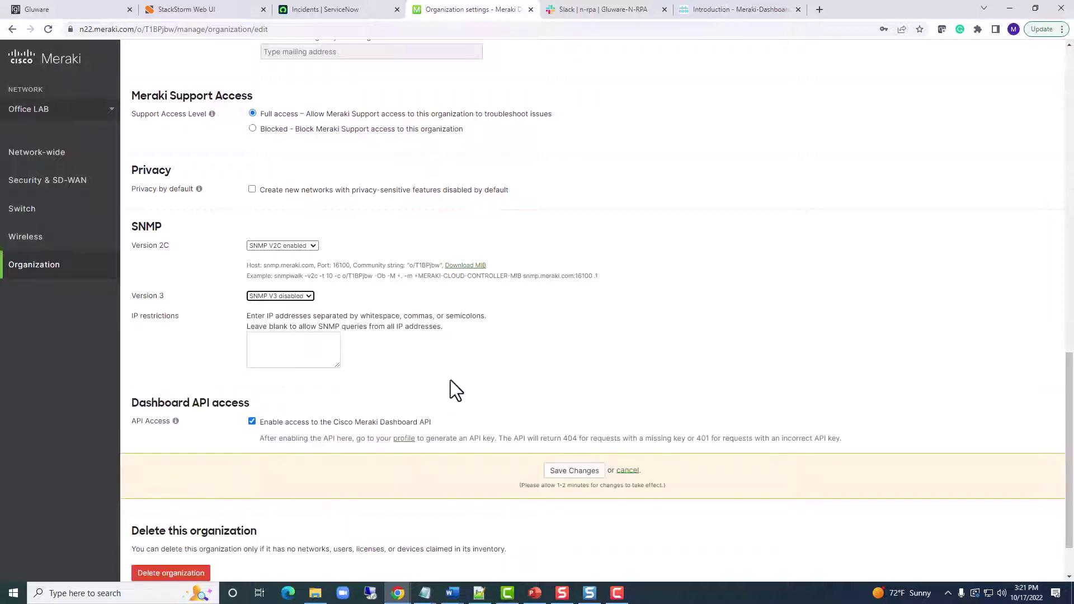
click(567, 472)
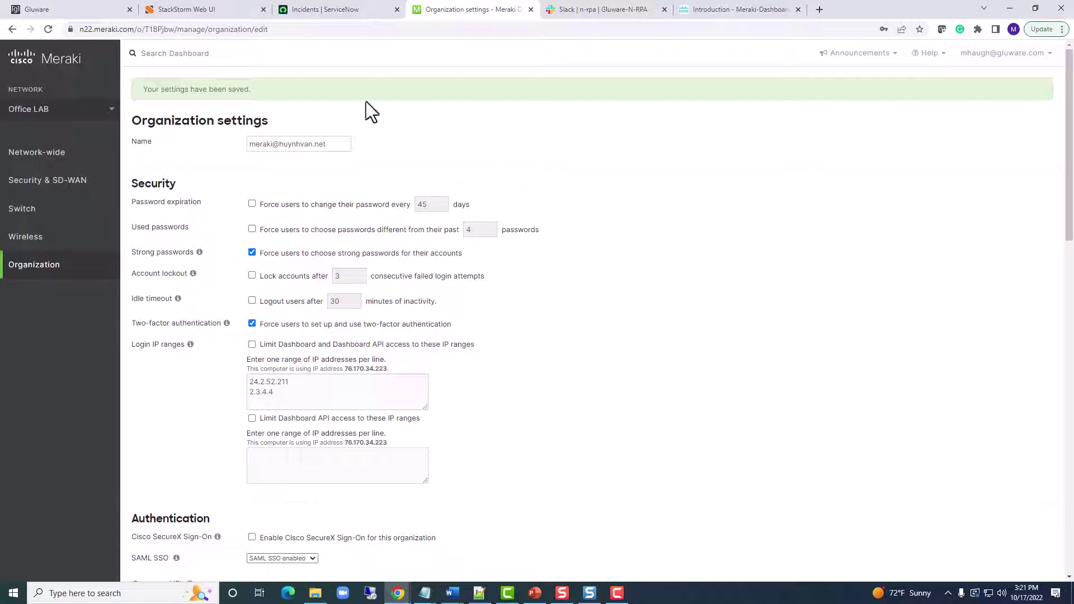
Step: Return to Gluware and start an unnamed configuration capture for all devices in the enlarged device list
click(87, 12)
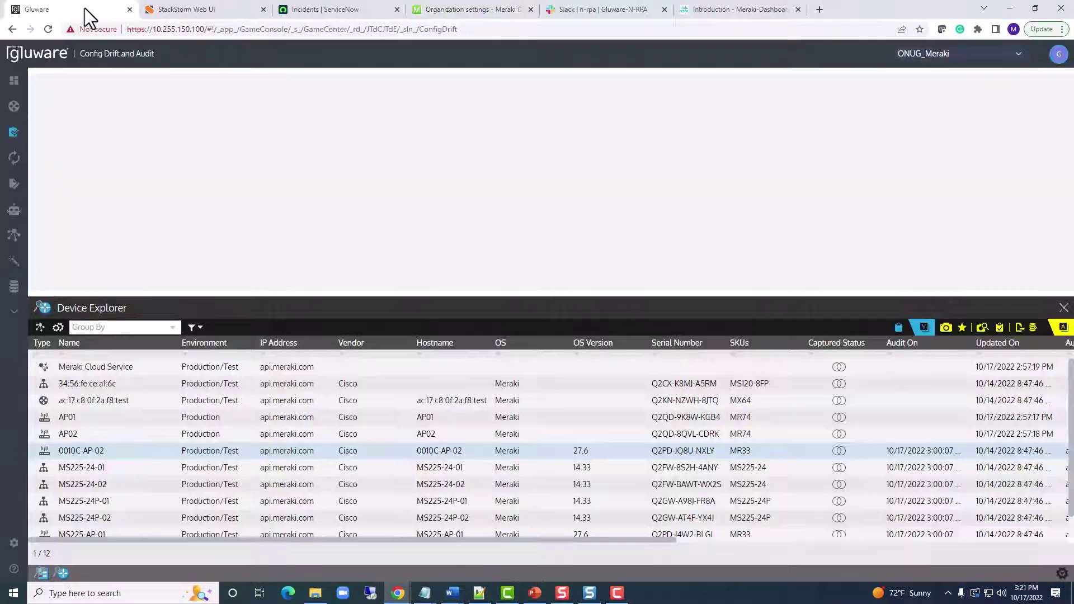
drag(357, 296, 364, 269)
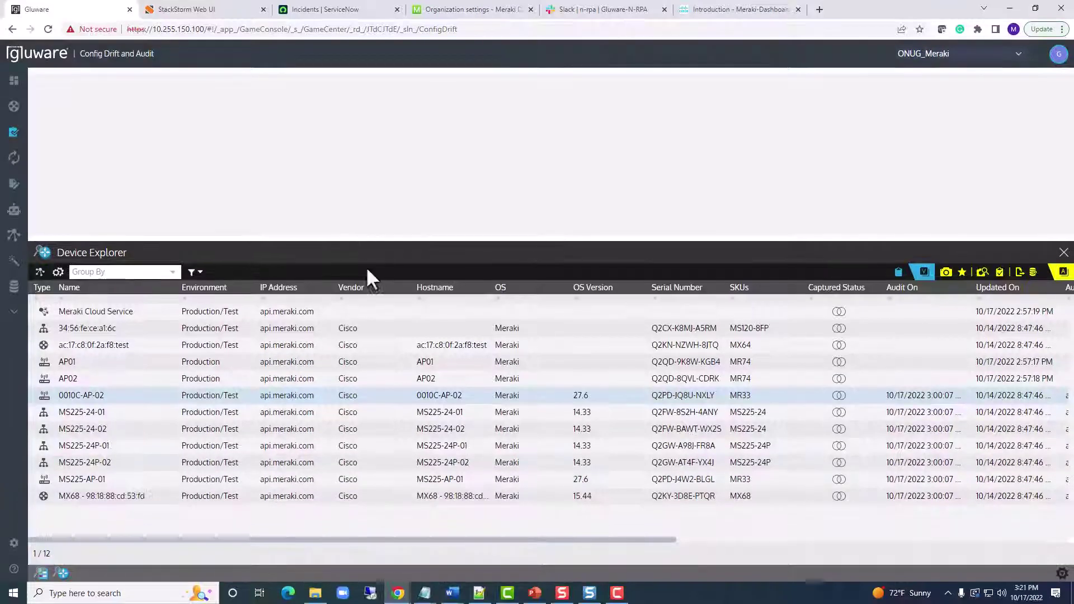
key(ctrl+a)
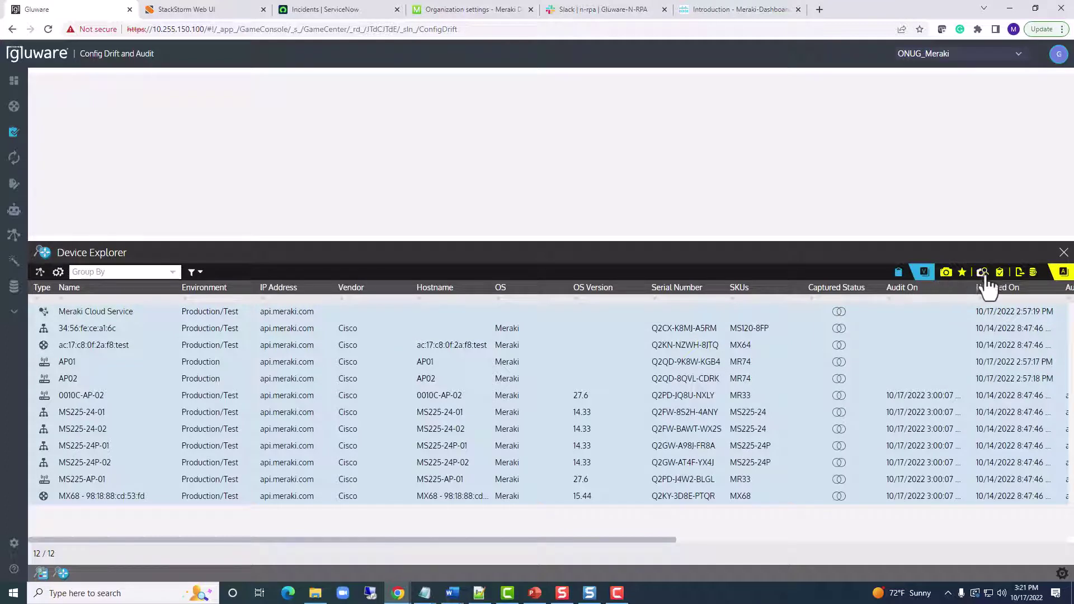
click(946, 274)
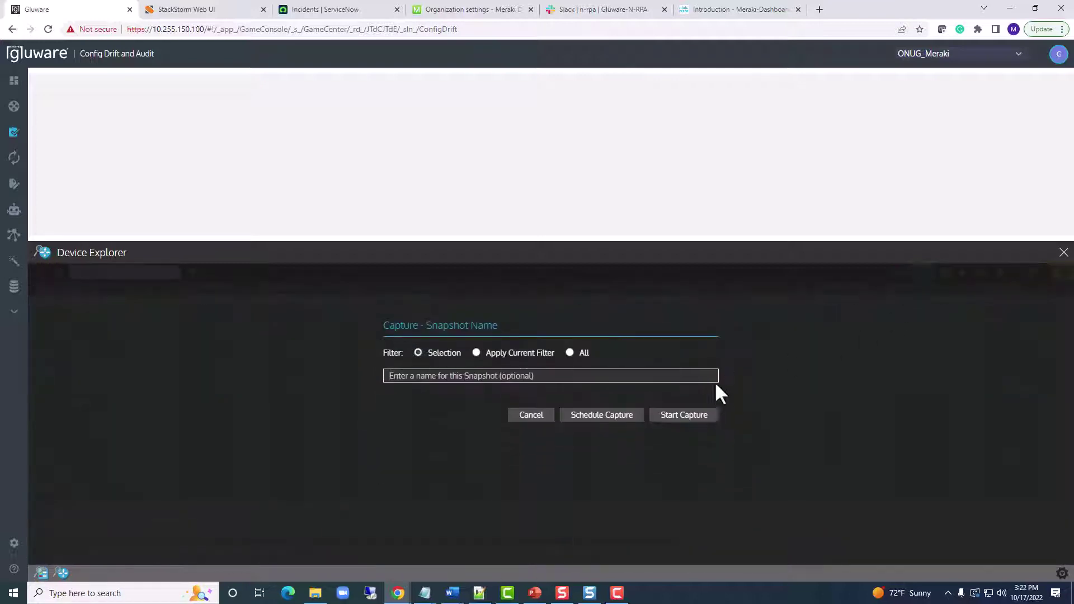
click(696, 418)
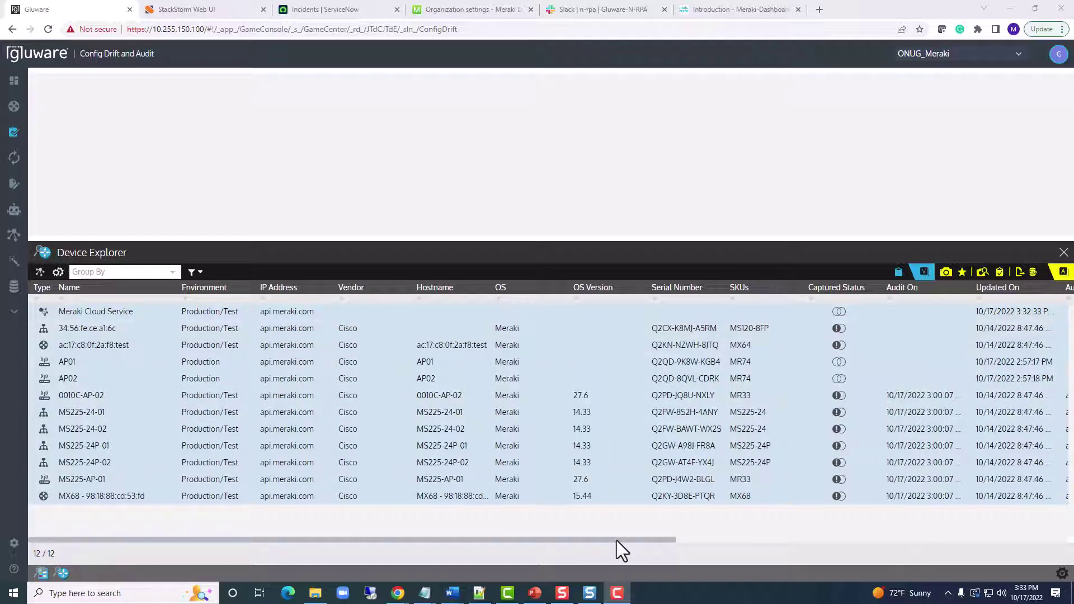
Step: Review the device list's status columns, then open MS225-24-01 in an enlarged pane and compare its baseline with the latest capture
drag(617, 540, 1010, 560)
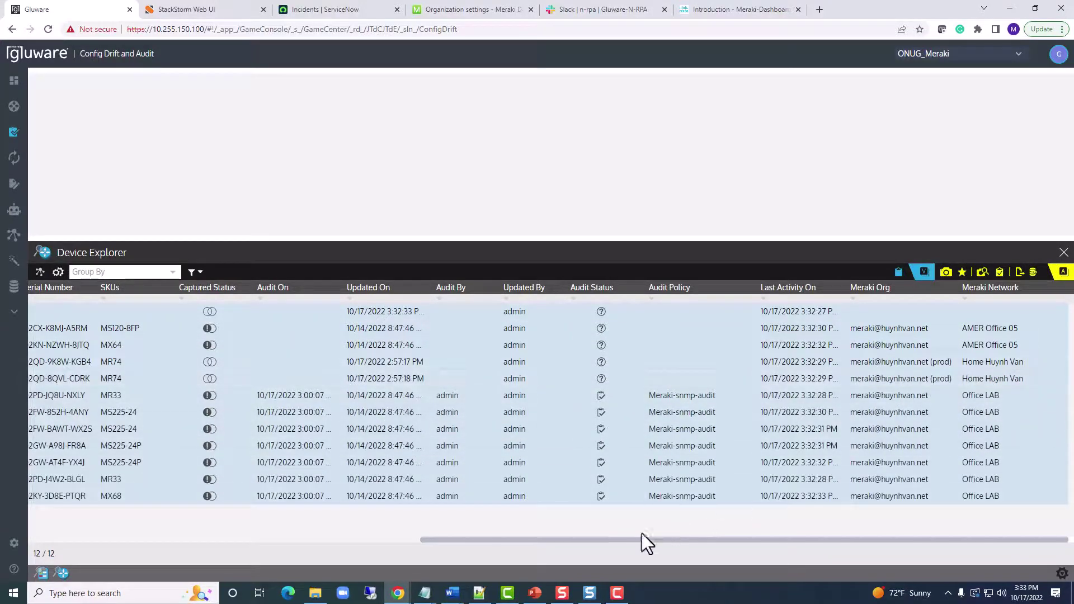
drag(636, 538, 287, 552)
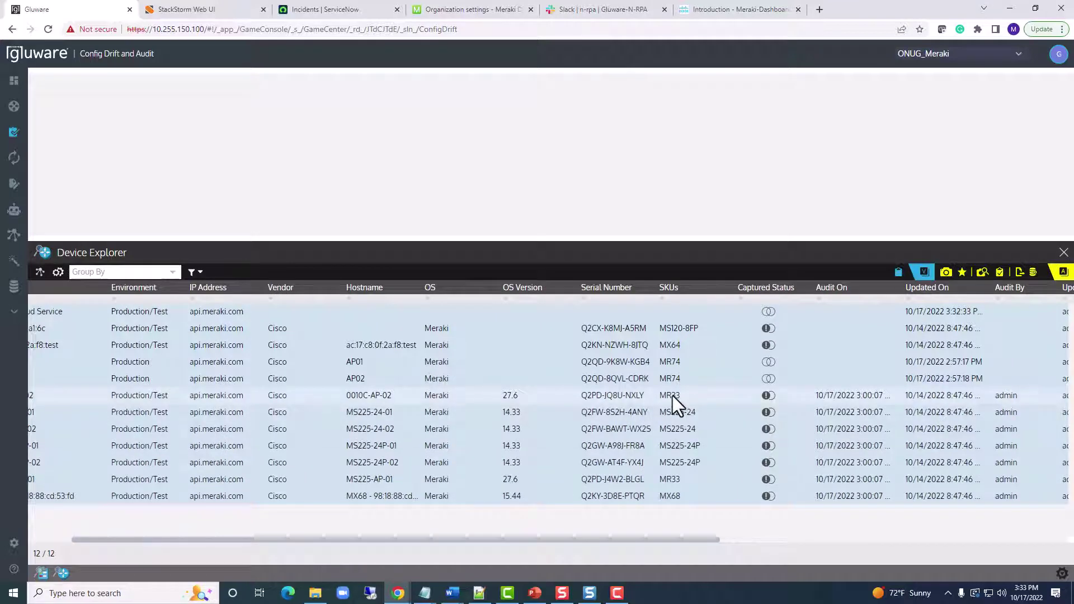
click(670, 411)
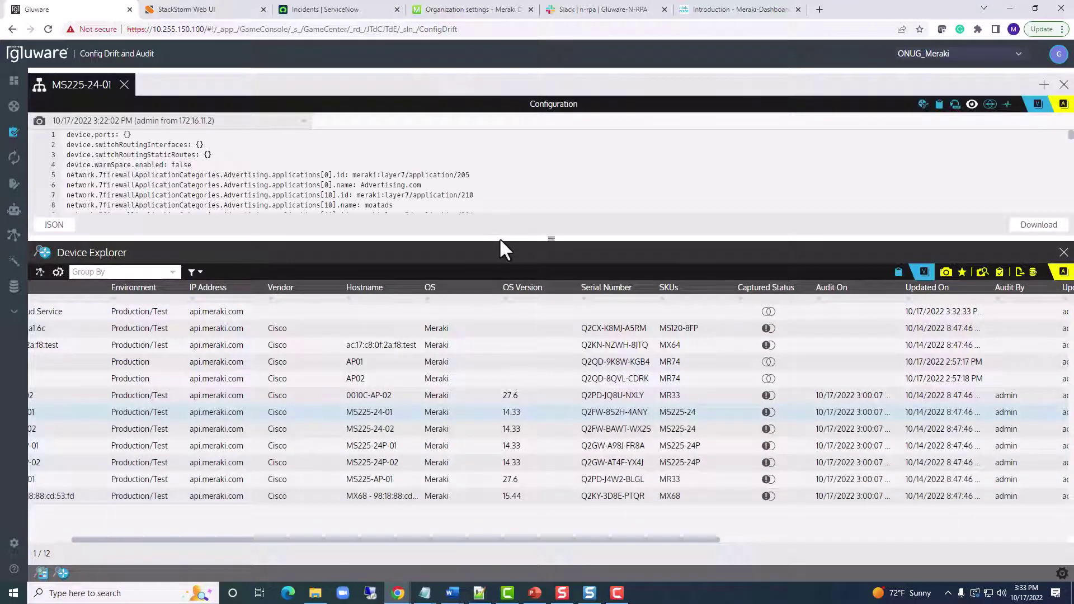
drag(500, 240, 495, 332)
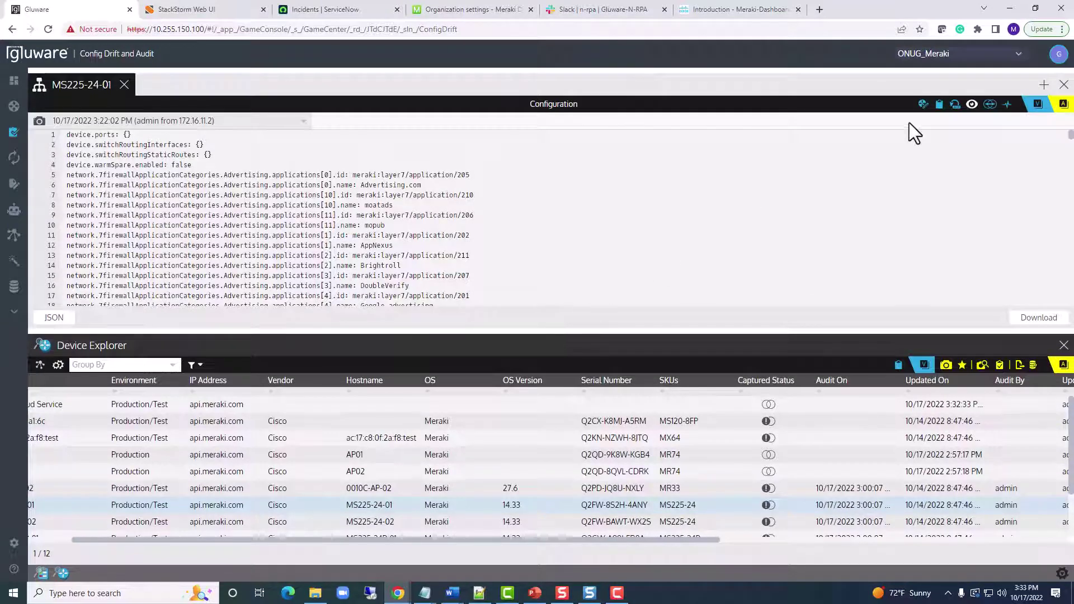
click(989, 105)
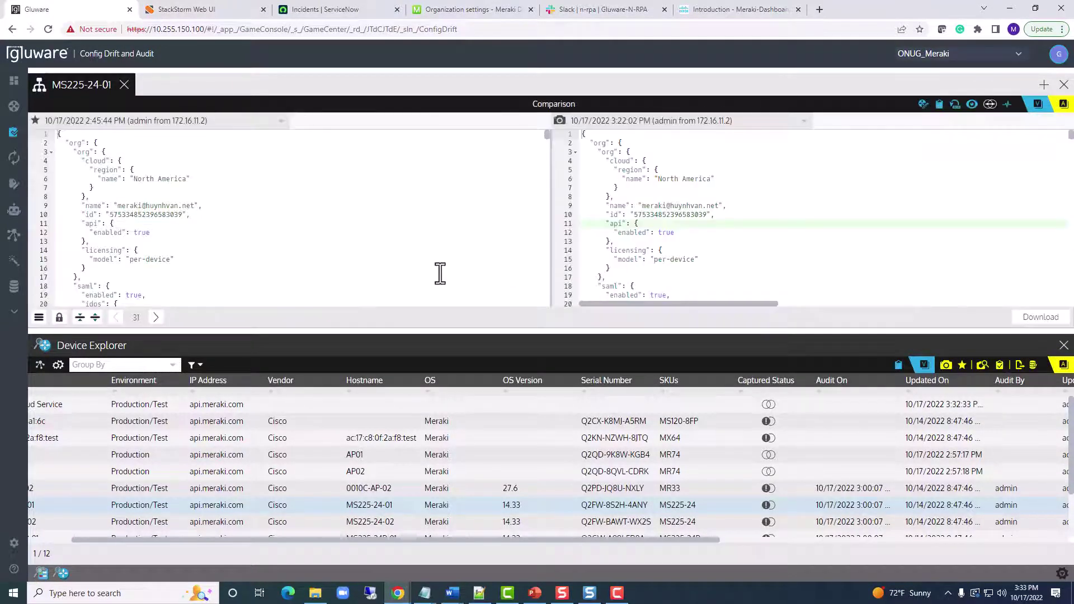
Step: Go to the first difference in the comparison and highlight the v3Enabled value in the latest capture's snmp block
click(156, 318)
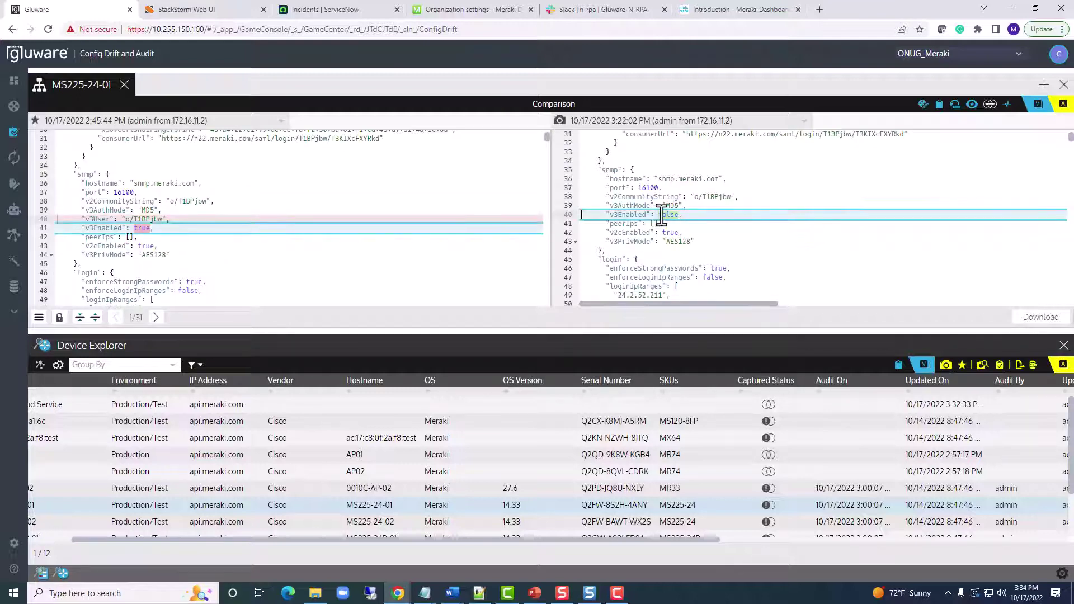
drag(659, 215, 687, 216)
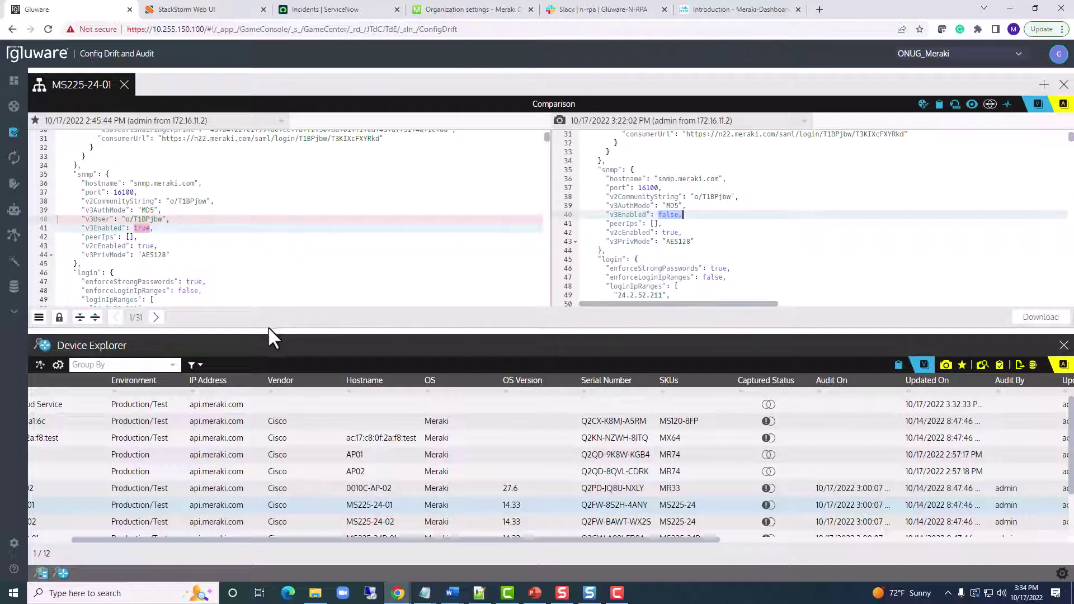
drag(267, 327, 269, 291)
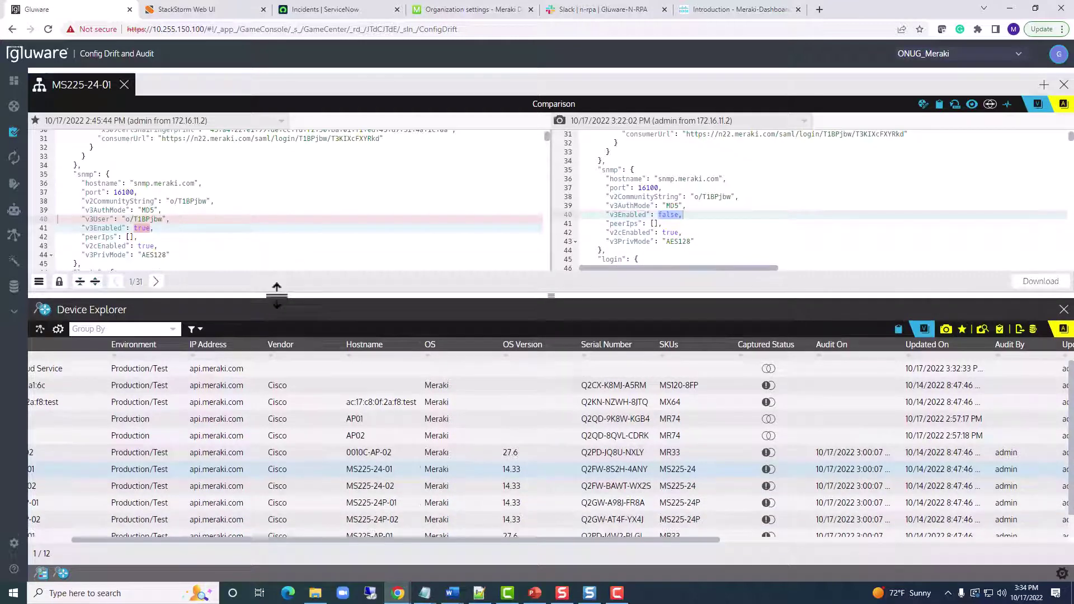
Step: Show the audit policy list, close MS225-24-01, and return to an enlarged device list
click(41, 573)
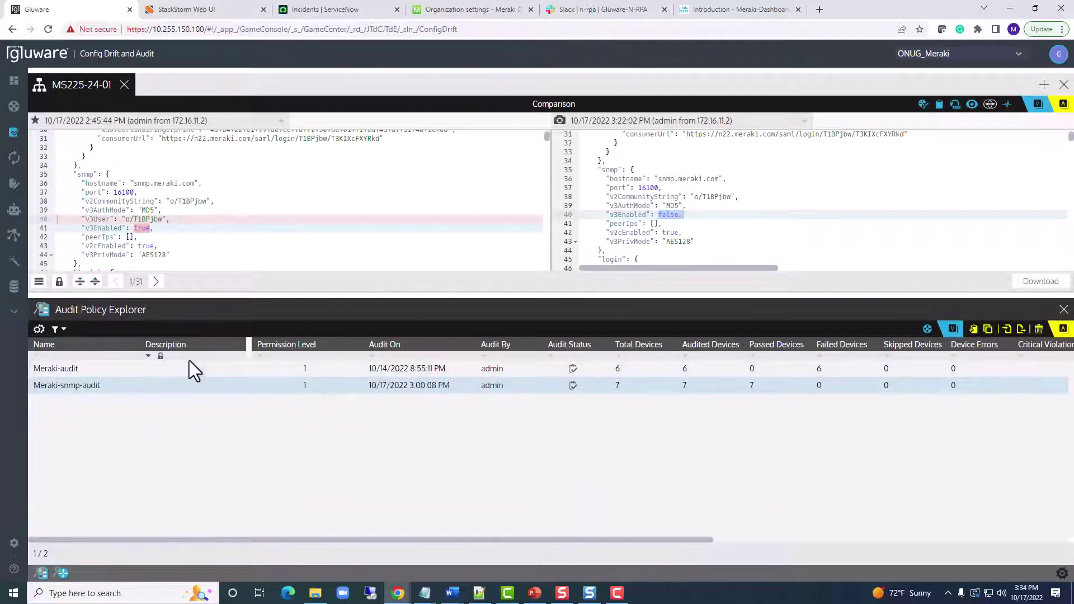
click(125, 84)
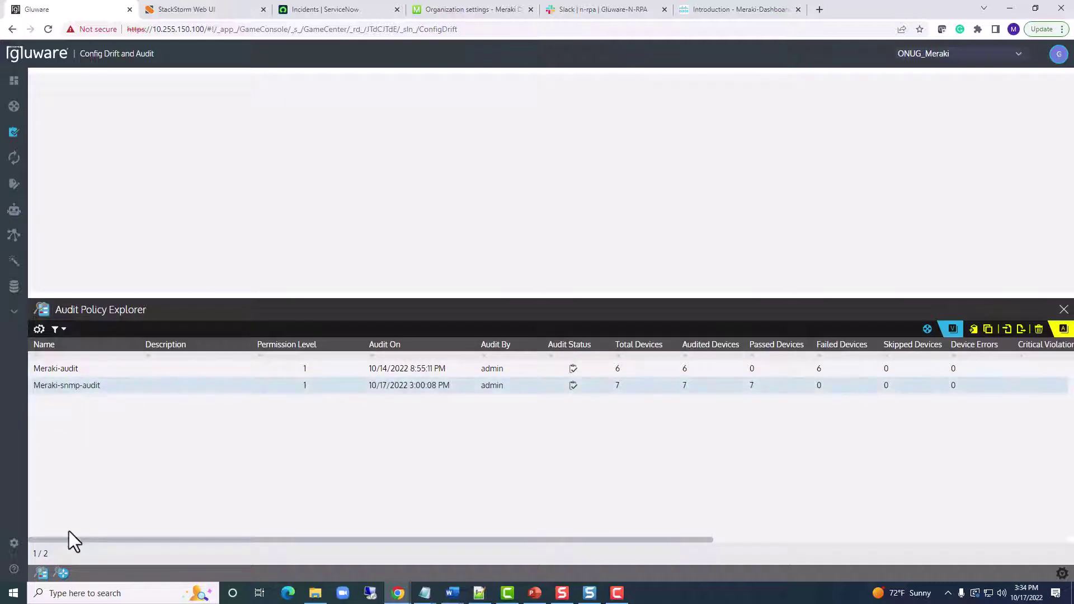
click(62, 573)
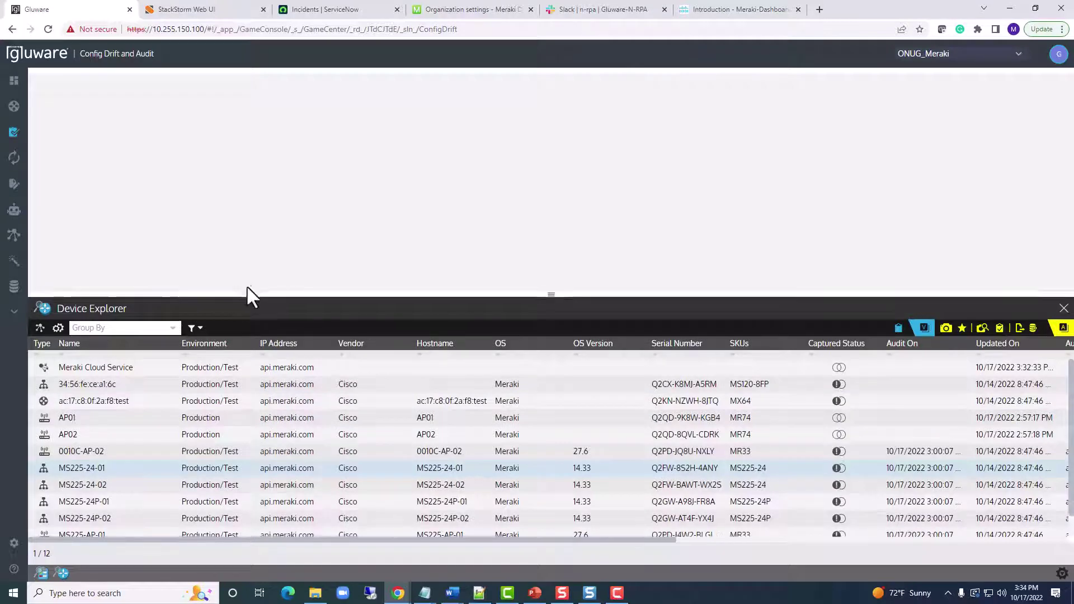
drag(247, 295, 267, 237)
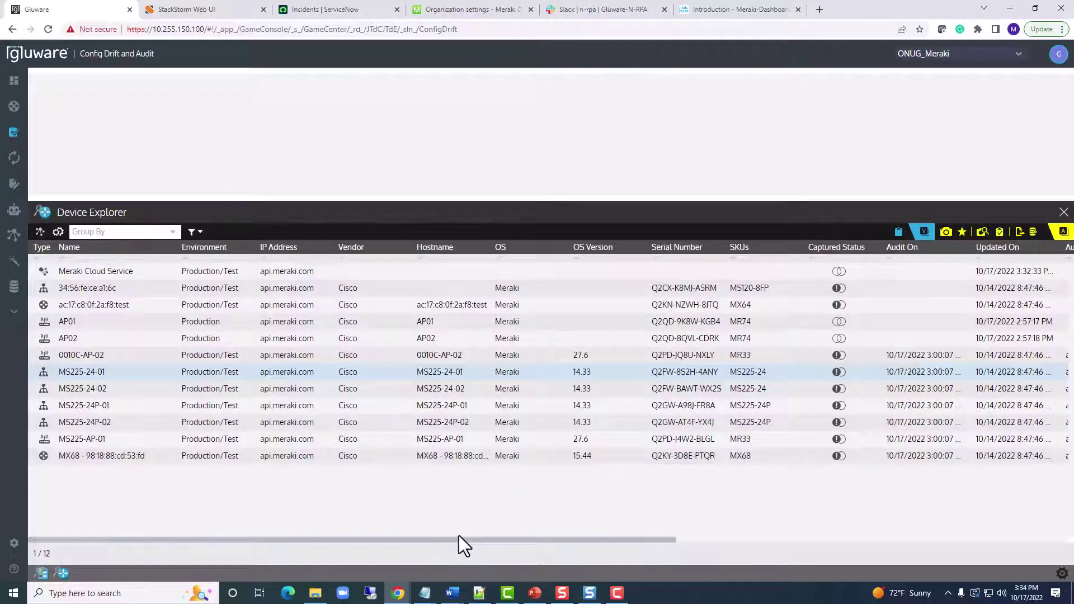
Step: Run the Meraki-snmp-audit policy on the selection of all Office LAB devices without capturing a new snapshot
drag(460, 539, 973, 536)
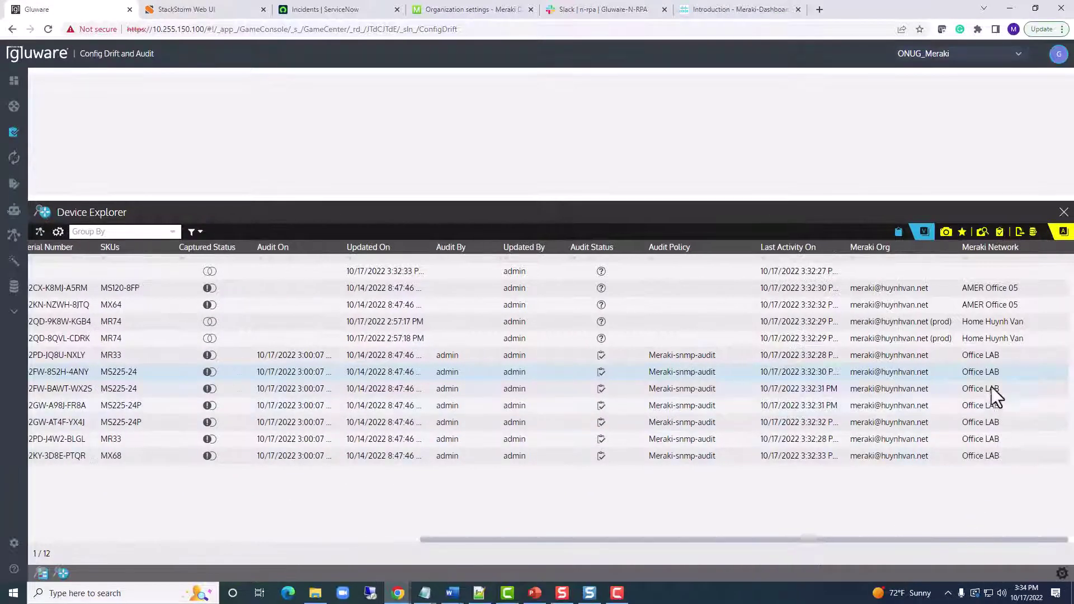
click(862, 356)
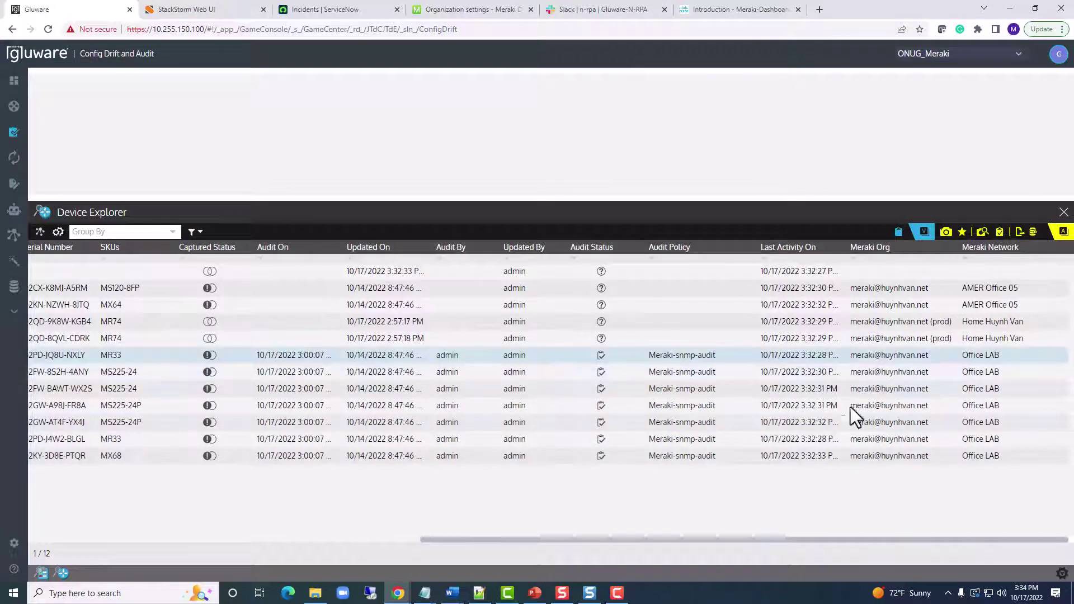
shift+click(843, 456)
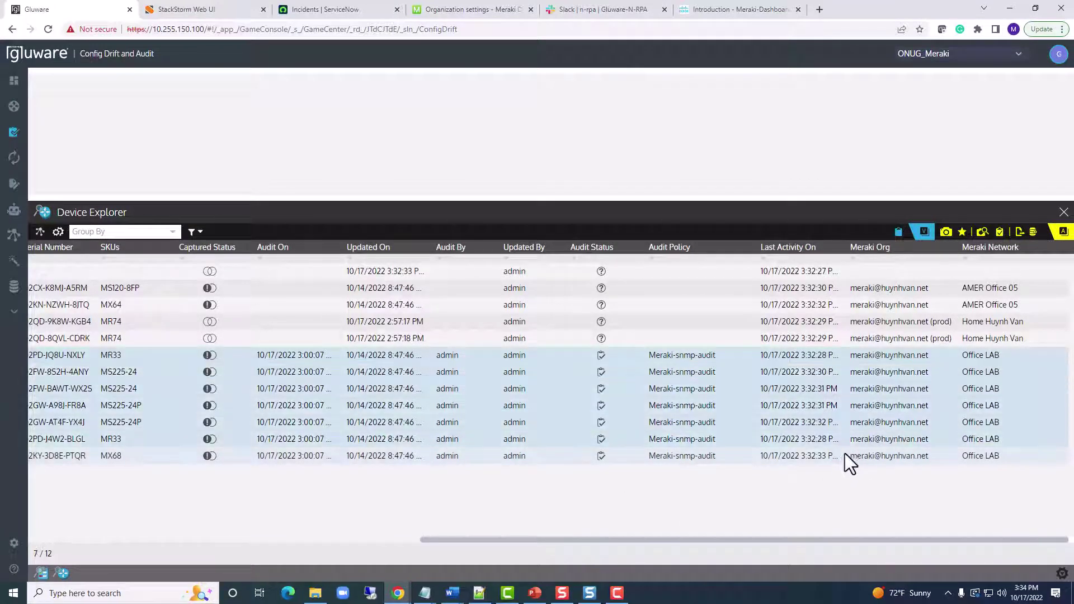
click(1001, 235)
click(378, 360)
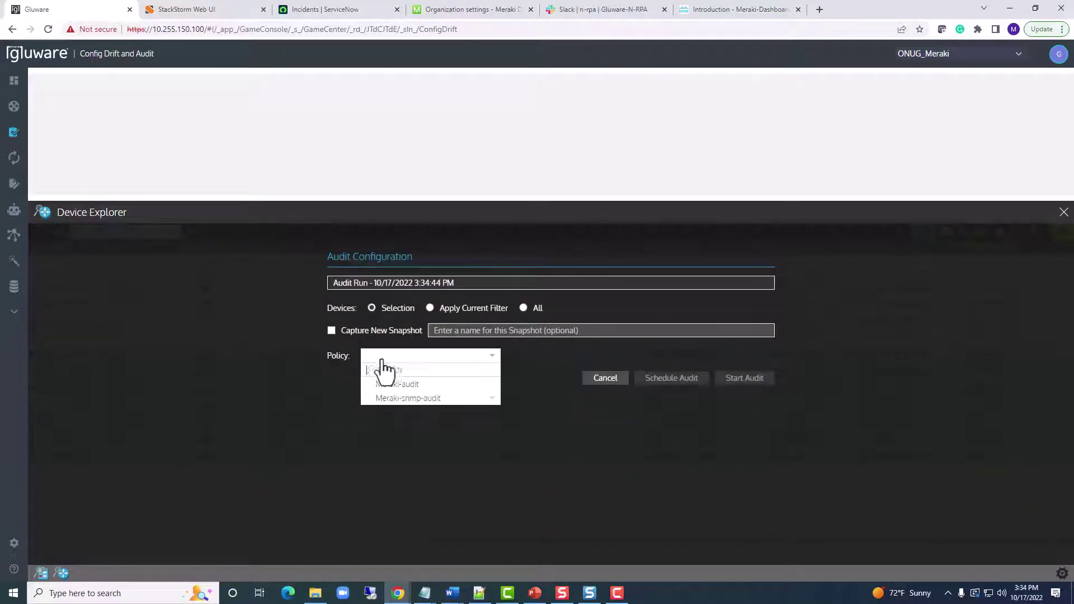
click(398, 398)
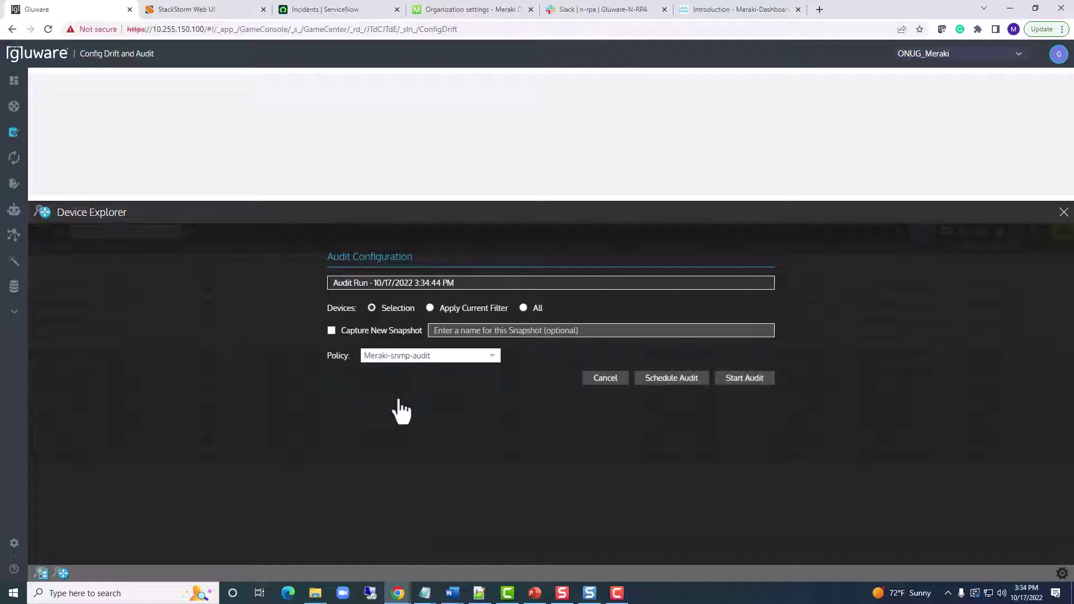
click(746, 379)
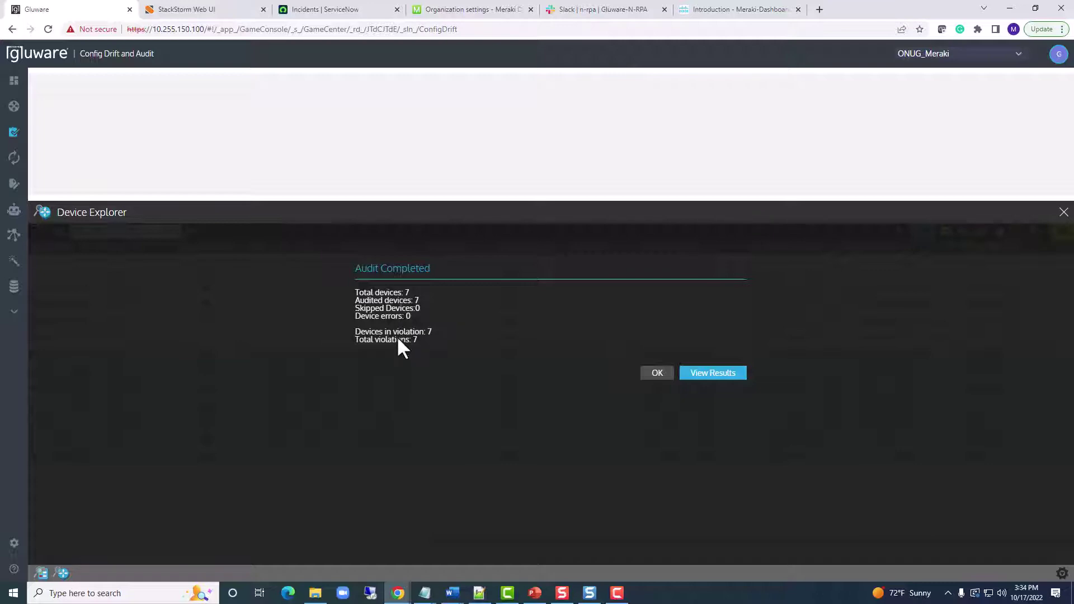
Step: View the audit results in an enlarged pane, show the violations of 0010C-AP-02 and highlight the missing org.snmp.v3Enabled value
click(718, 376)
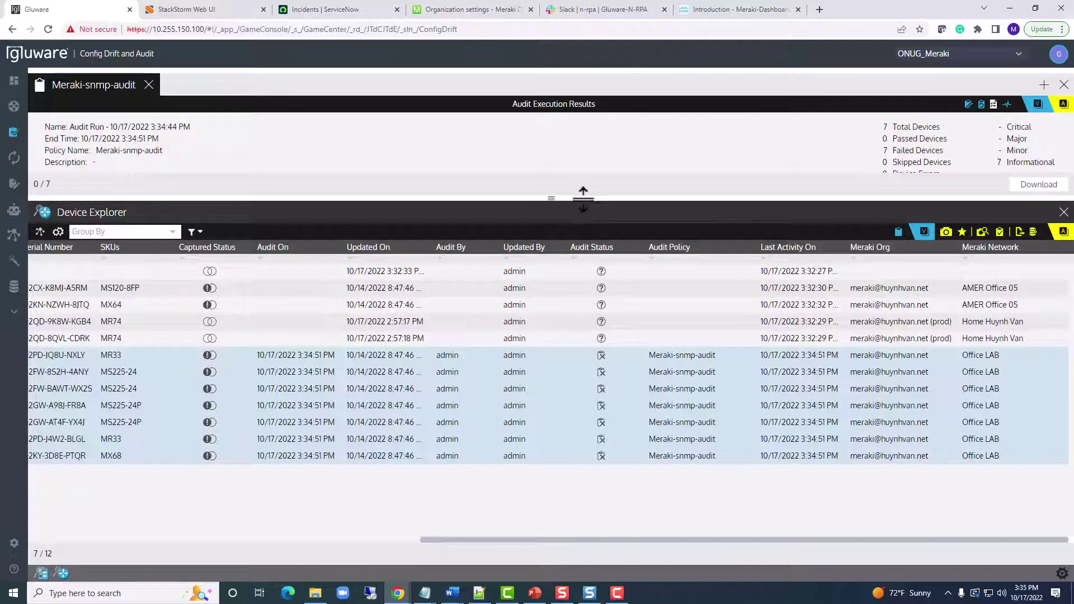
drag(583, 197, 574, 416)
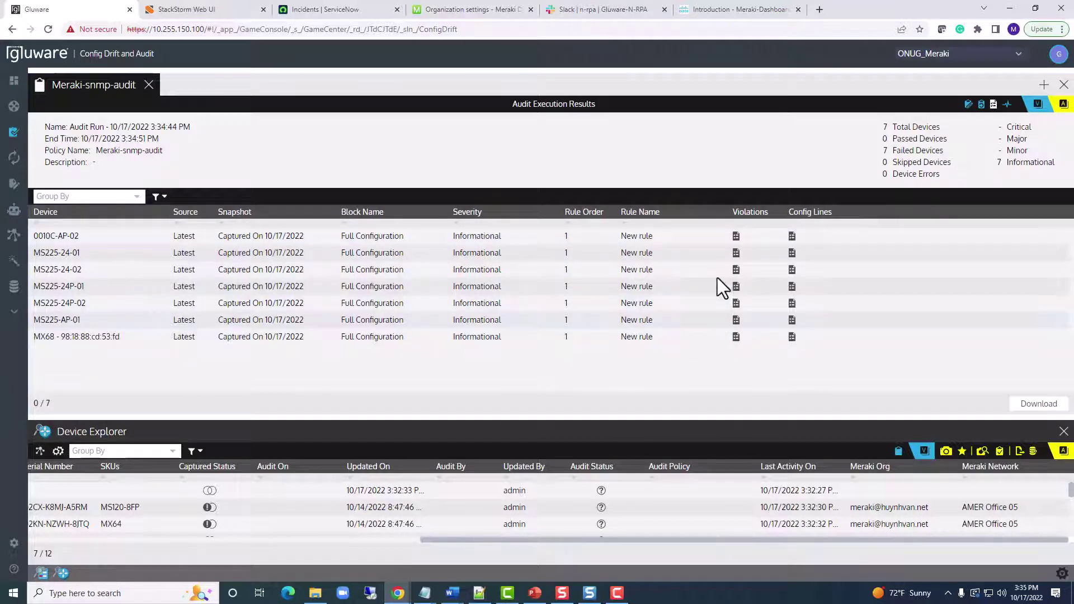
click(737, 242)
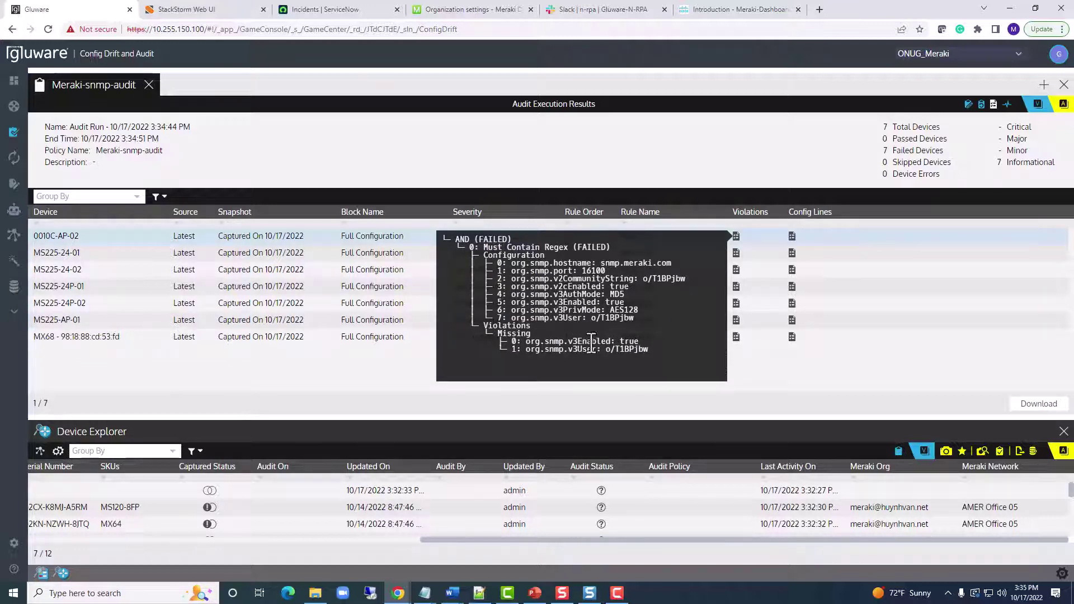
drag(618, 342, 636, 340)
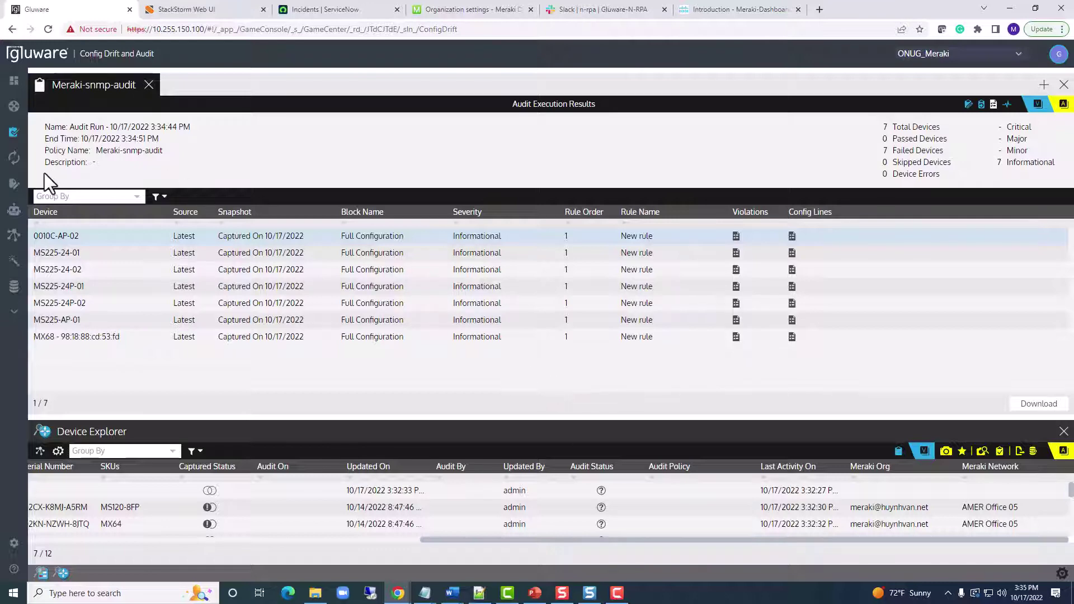
Step: Open Config Modeling, close the Instance and Node Instance Map panes, and list the instances of all Node types
mouse_move(59, 187)
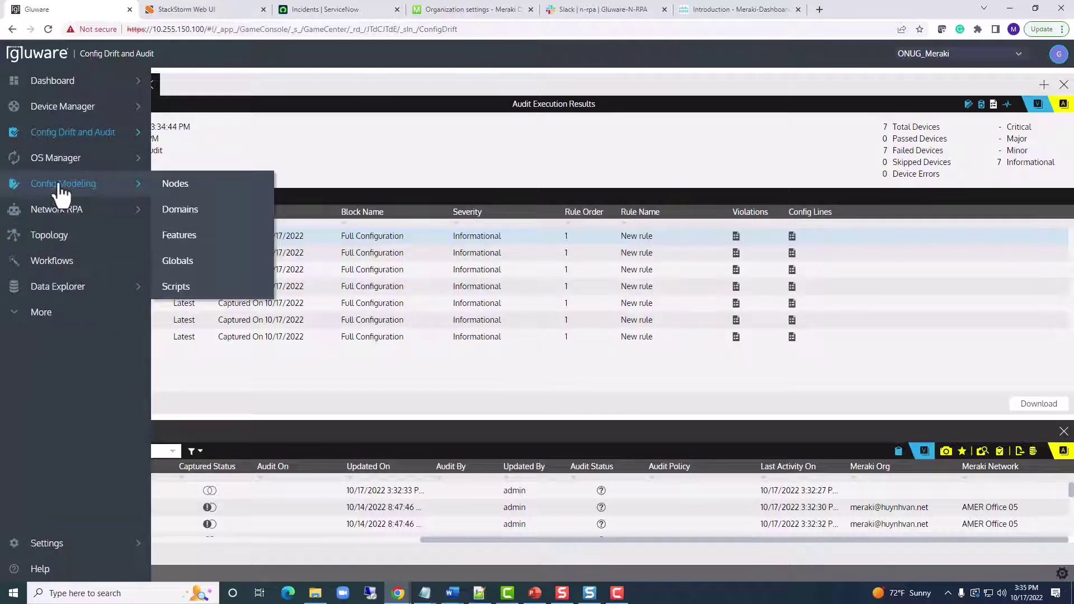
click(60, 188)
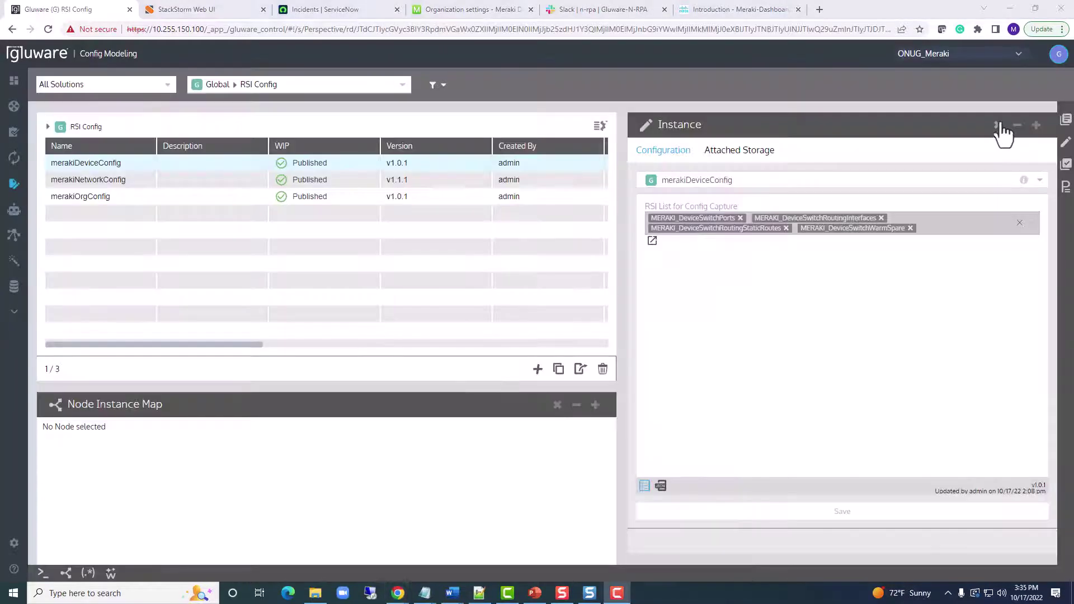
click(1002, 131)
click(987, 405)
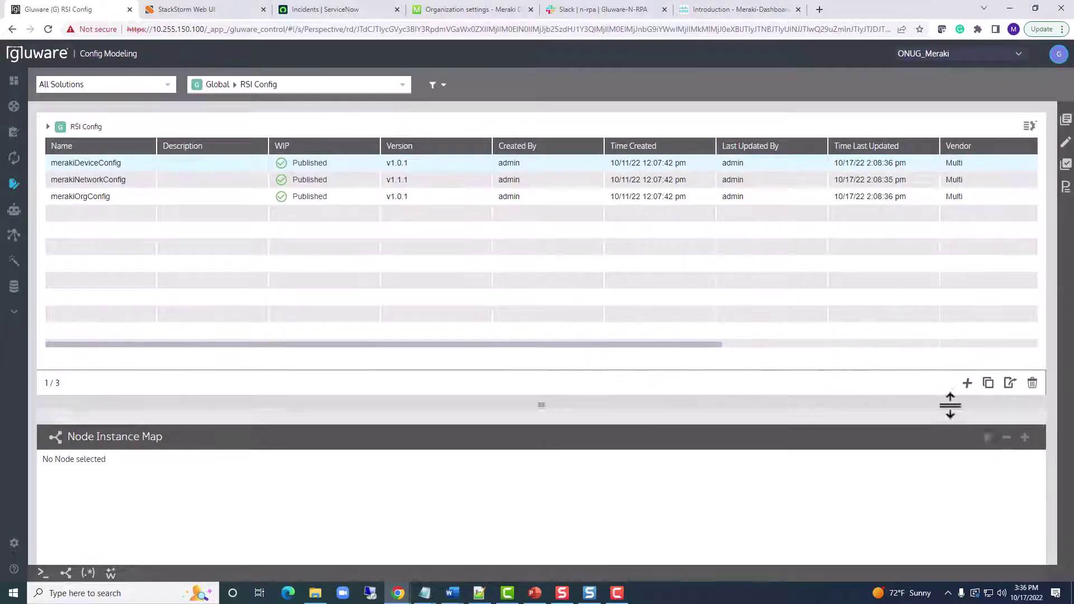
click(400, 85)
scroll(308, 163, up, 3)
scroll(309, 164, up, 5)
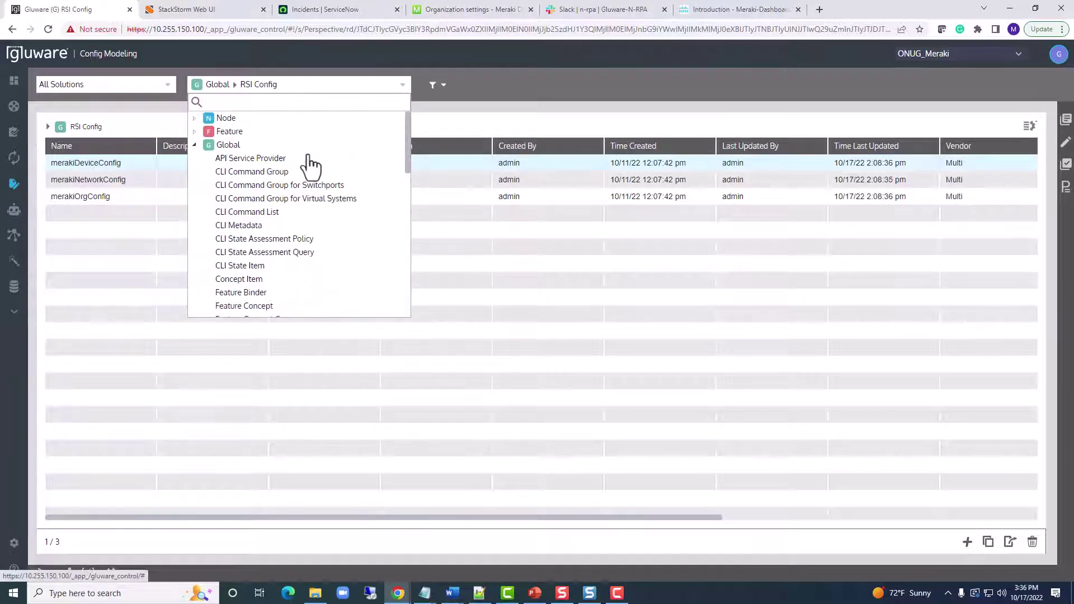
click(225, 117)
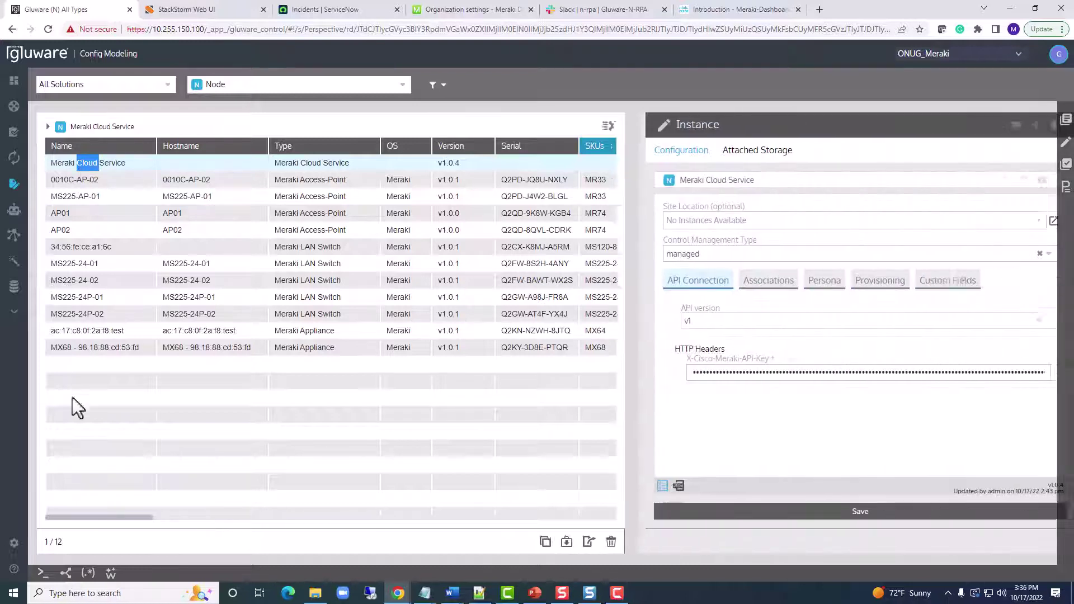
Step: Show the node instance map for Meraki Cloud Service across the full width and select its Assembly - Meraki Cloud Service instance
click(65, 574)
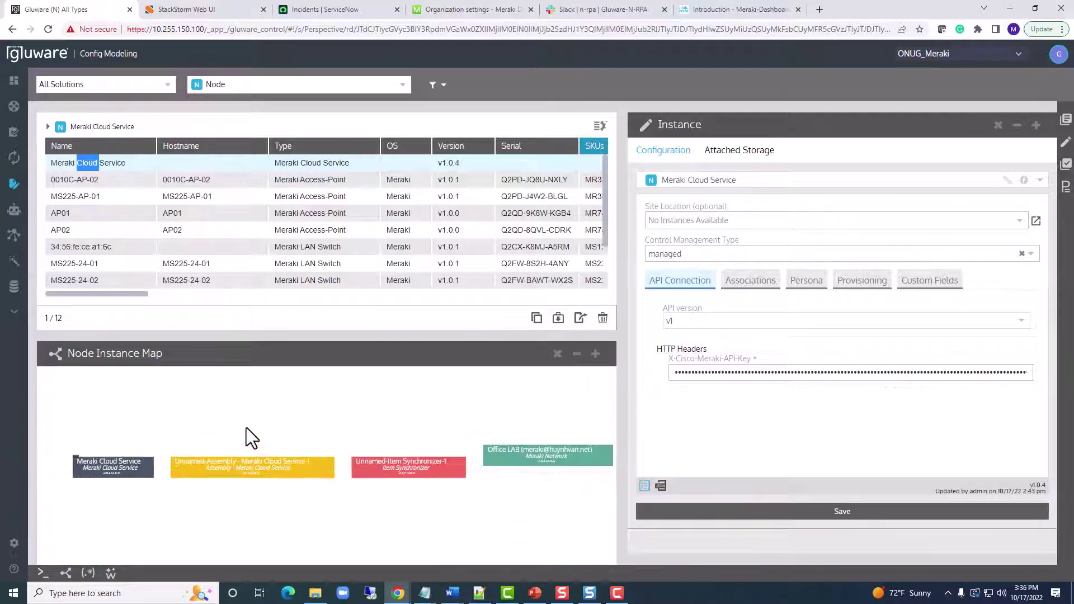
scroll(254, 427, up, 4)
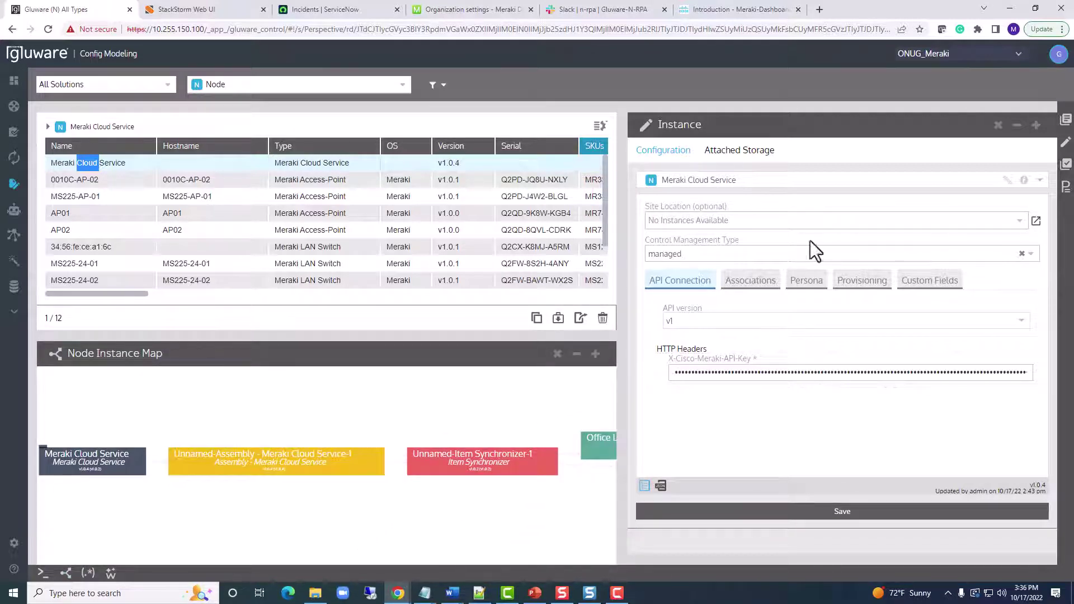
click(998, 127)
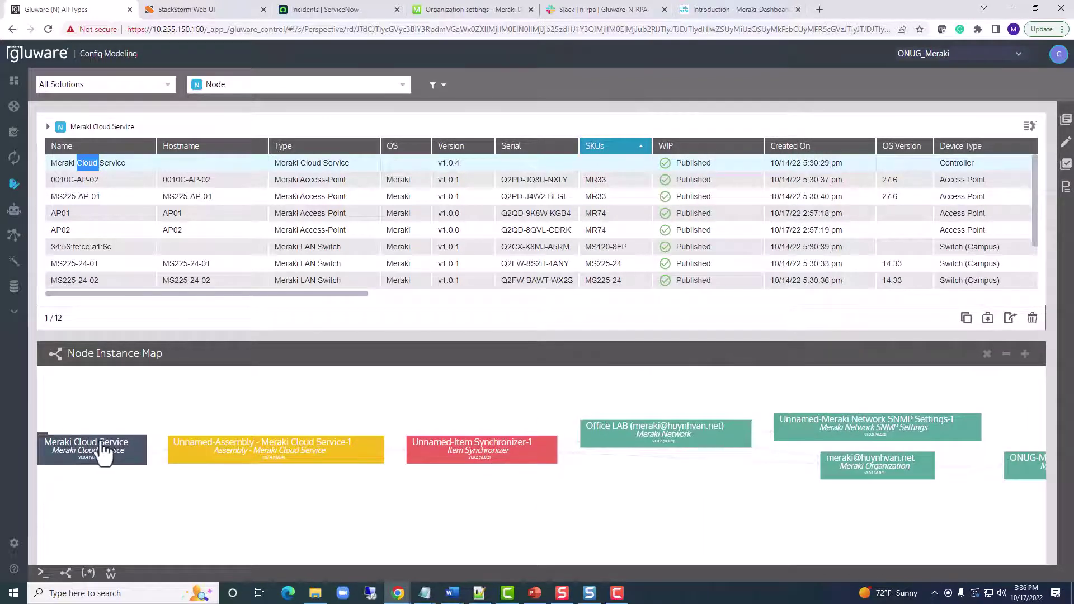
click(363, 451)
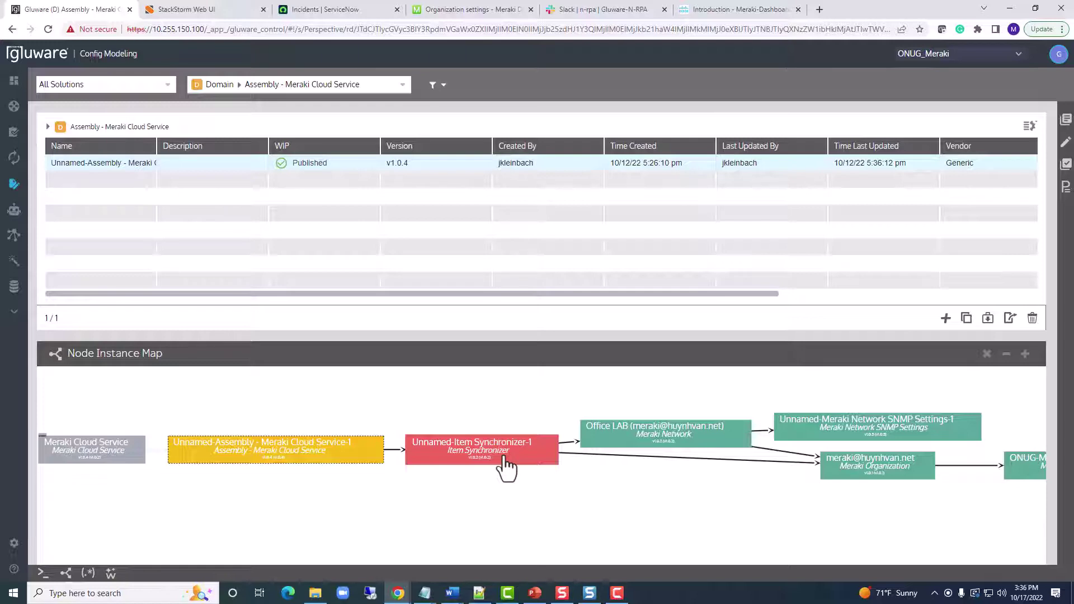
Step: Open the Office LAB Meraki Network instance from the map and bring its linked SNMP settings and organization into view
scroll(565, 479, down, 2)
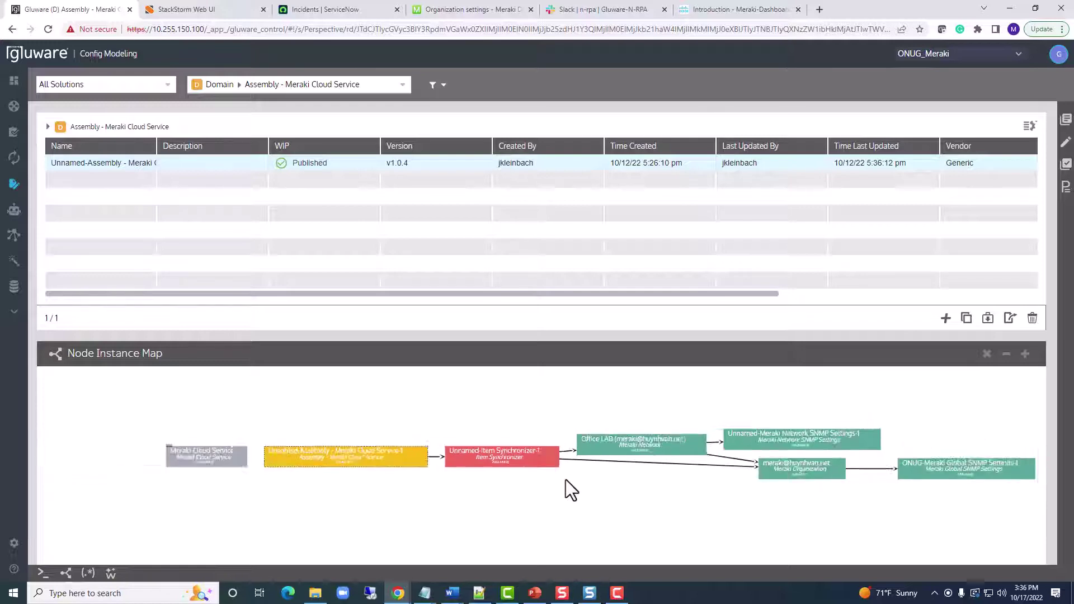
scroll(566, 478, up, 3)
drag(590, 482, 410, 480)
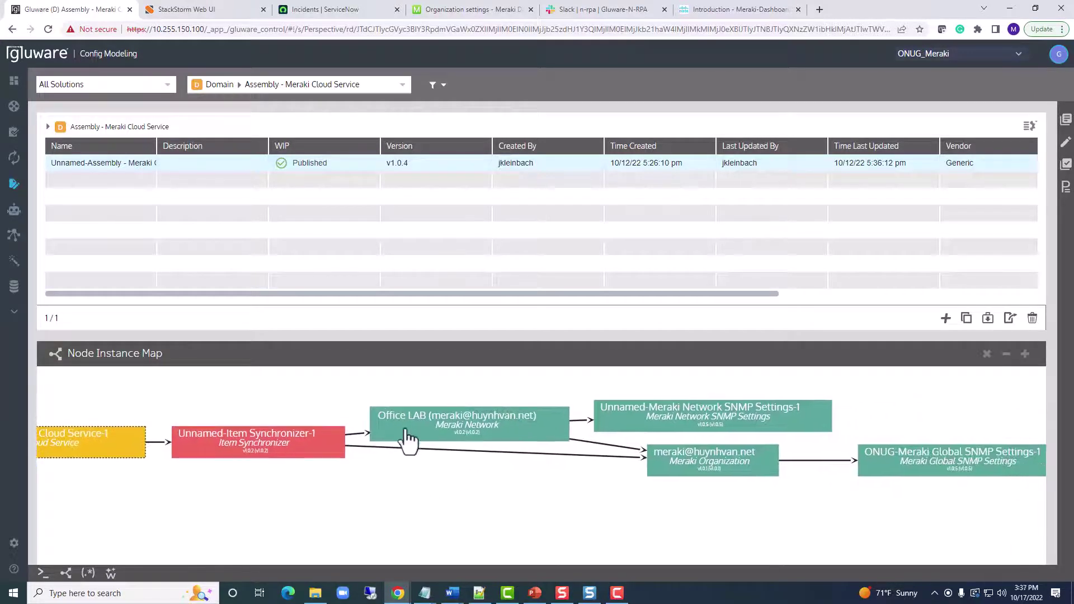
click(406, 429)
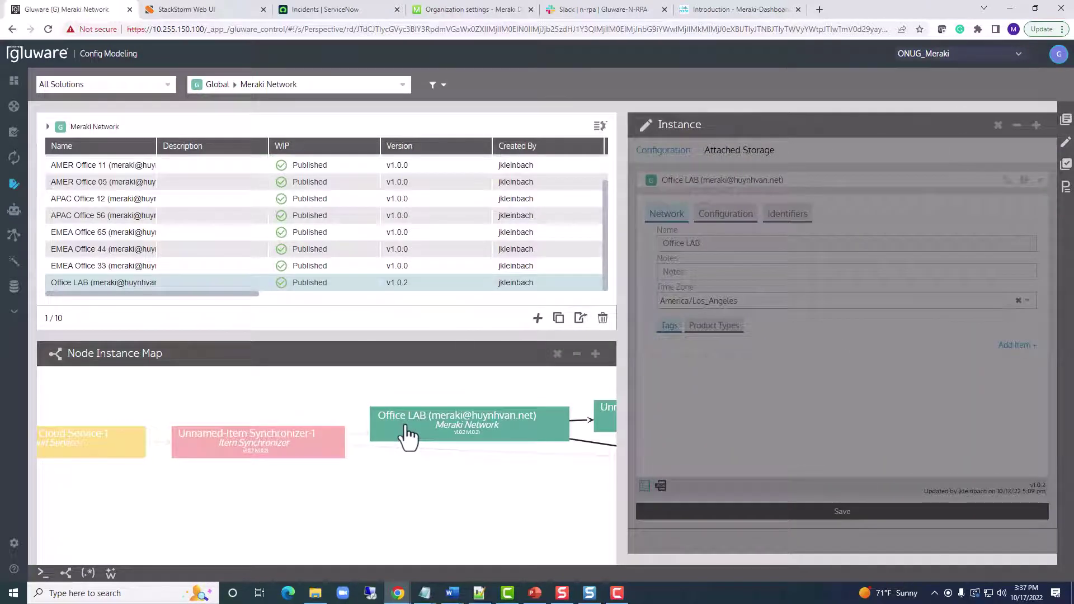
drag(441, 493, 159, 502)
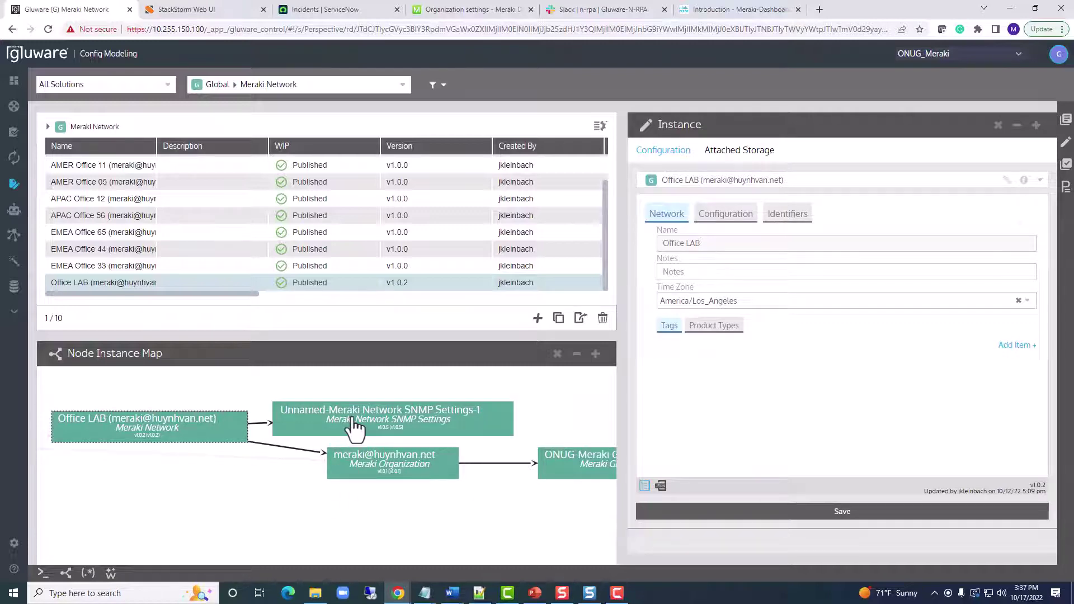
Step: Open the ONUG-Meraki Global SNMP Settings-1 instance and check the available SNMPv3 authentication modes without changing the selection
drag(469, 518, 358, 514)
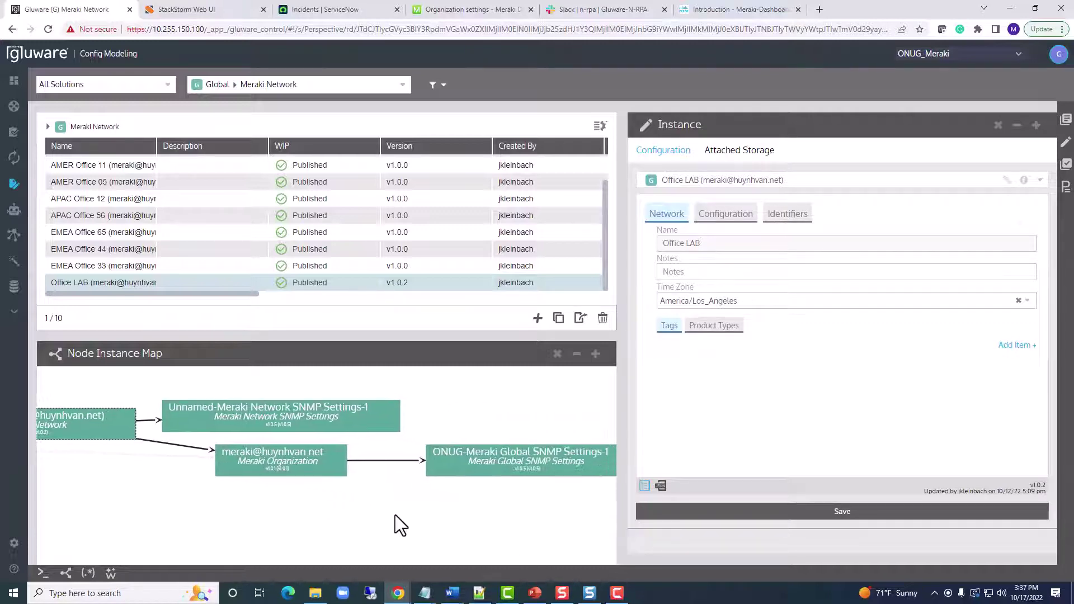
click(487, 464)
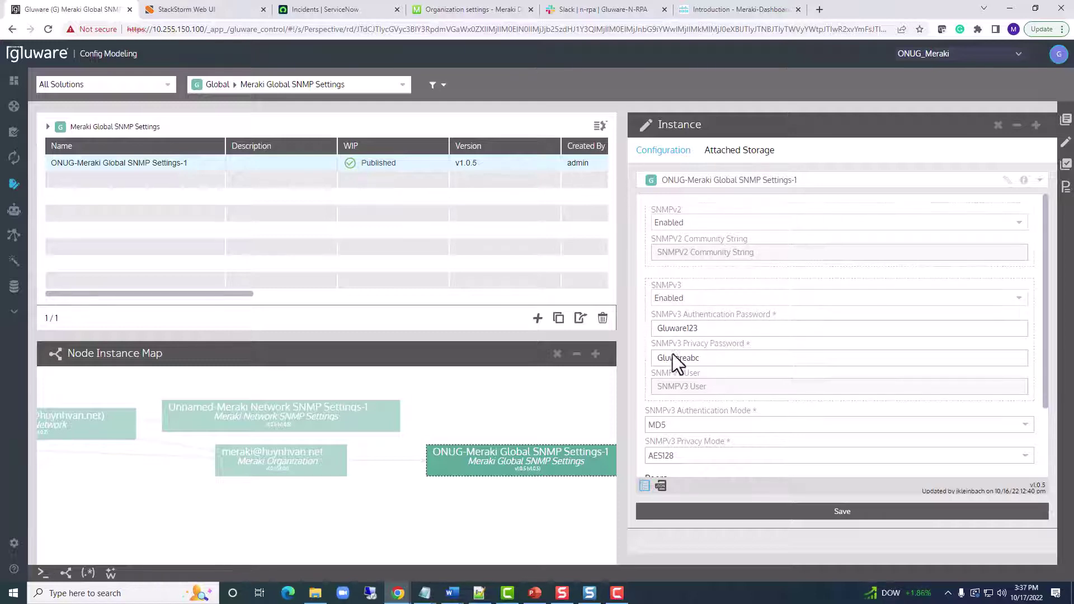
click(678, 426)
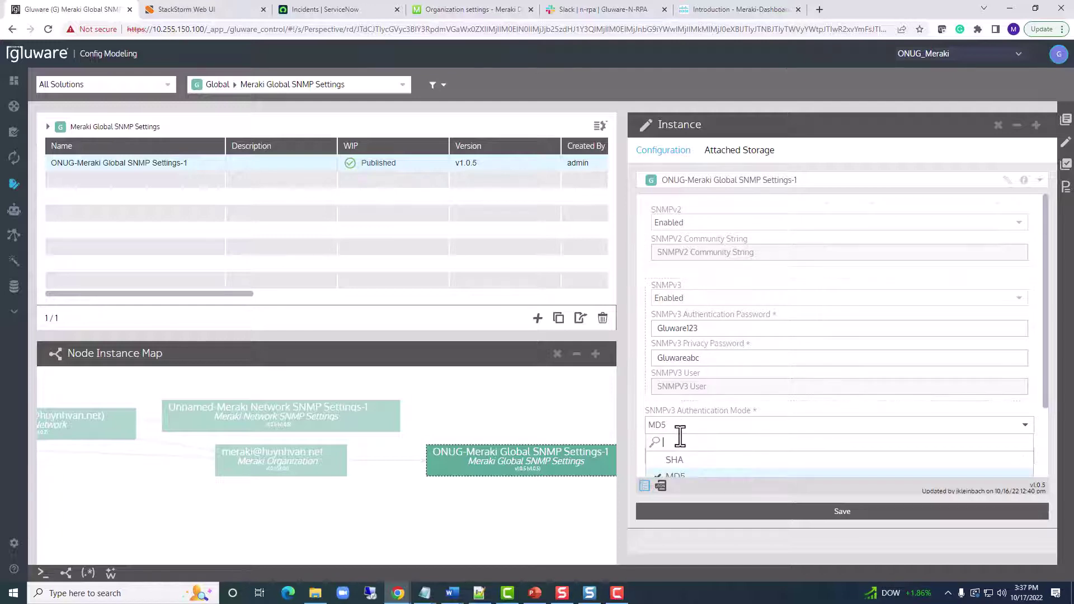
click(647, 394)
Step: Start the provisioning action on the Meraki Cloud Service node, leaving the provisioning name and log comment blank
scroll(489, 408, down, 3)
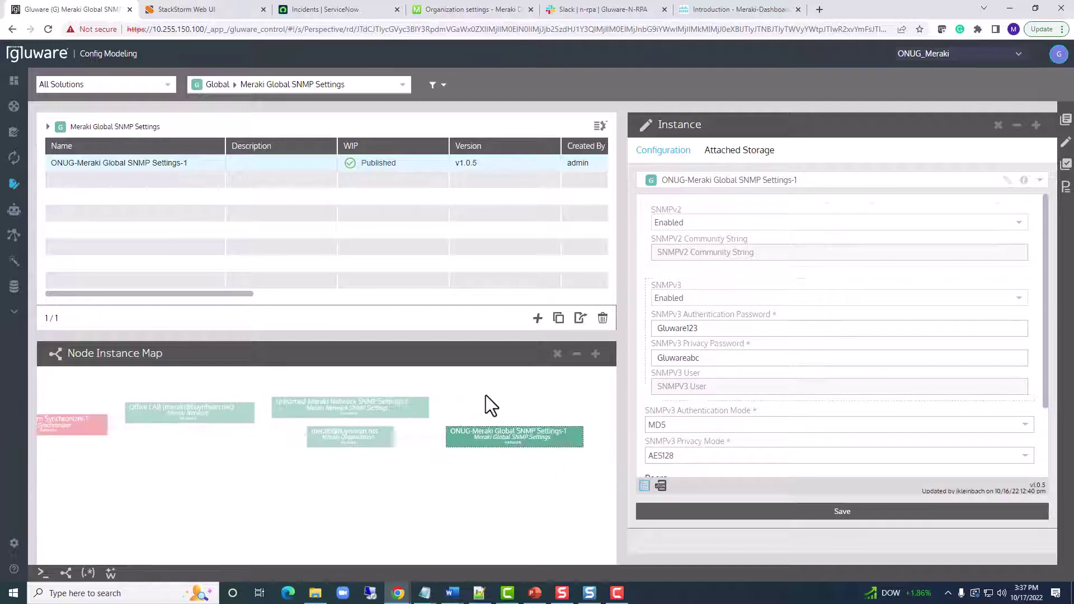
scroll(515, 397, down, 2)
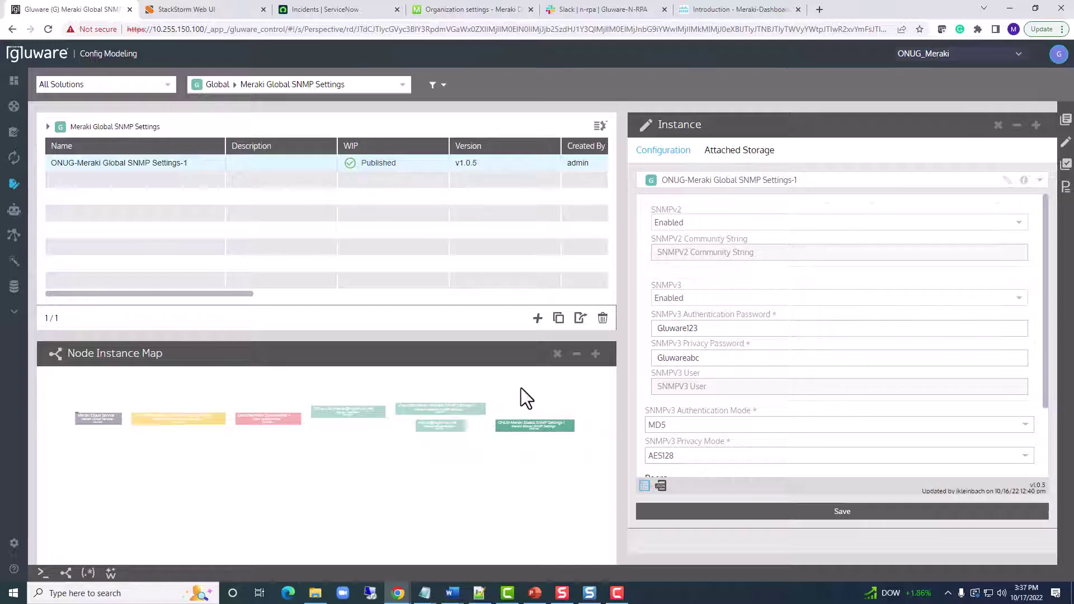
scroll(521, 388, down, 2)
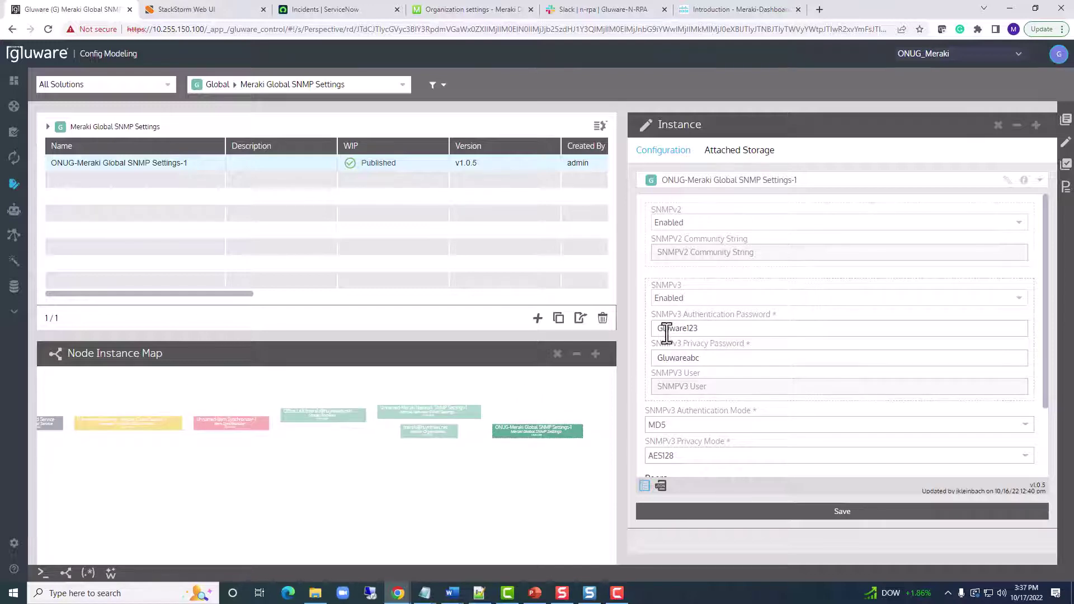
click(1066, 164)
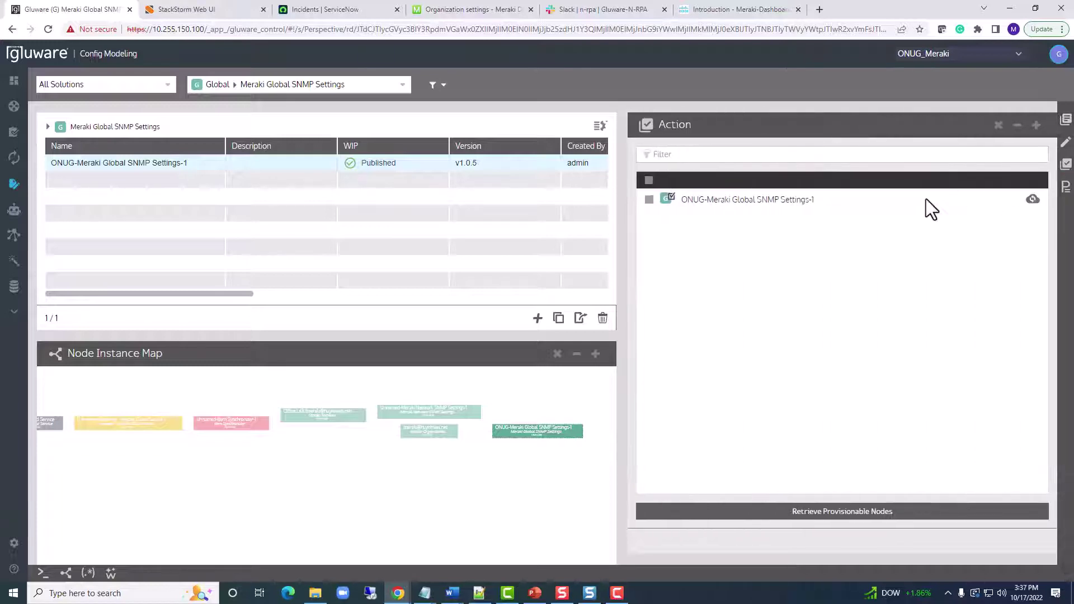
click(161, 404)
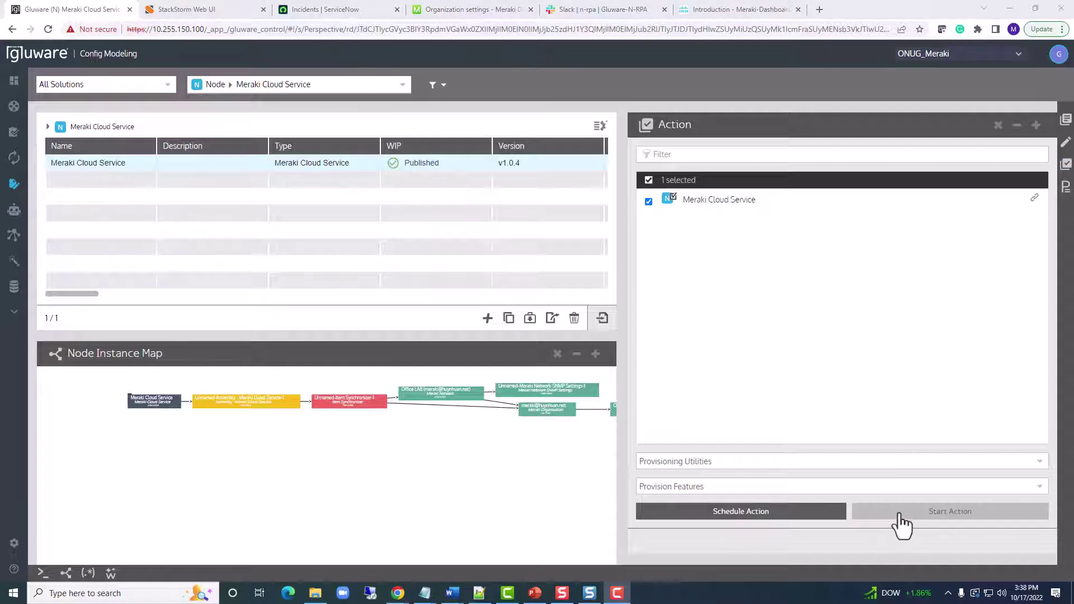
click(879, 515)
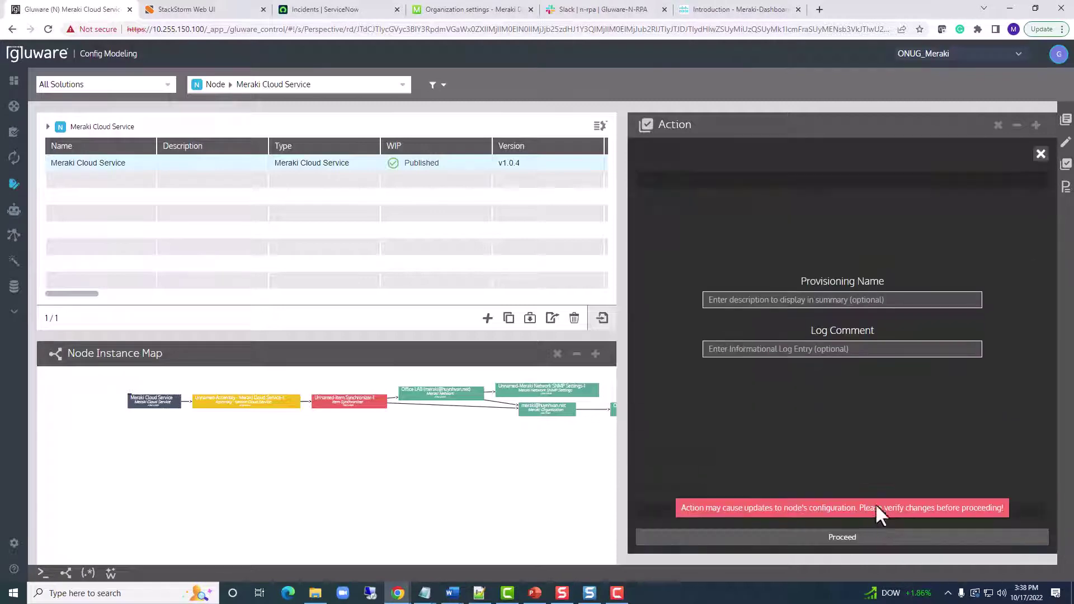
click(814, 542)
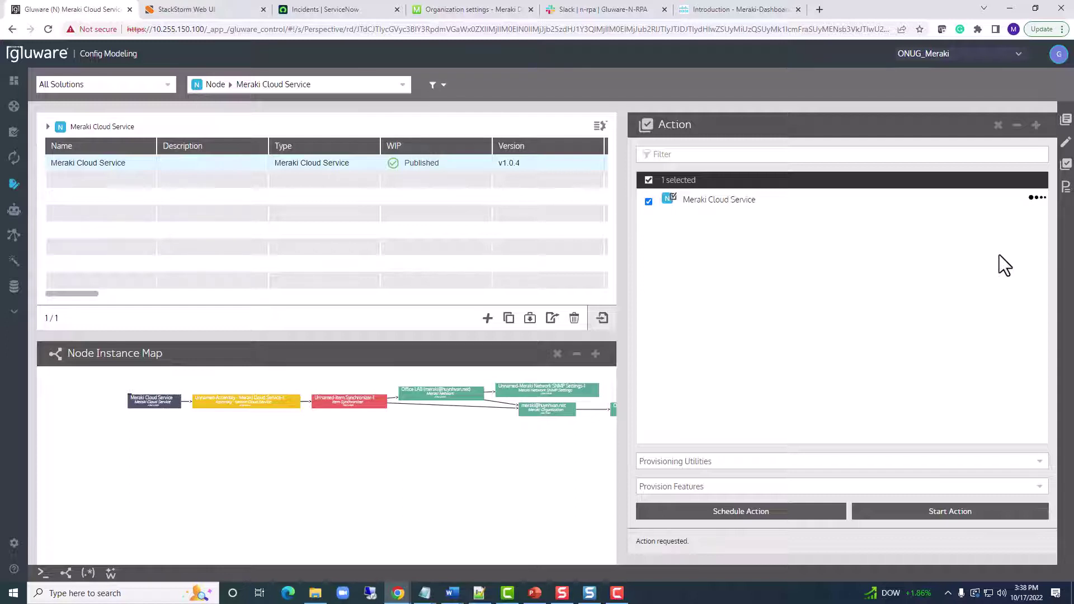
Step: Open the 10/17/22 3:38 pm provisioning event log and highlight the DEBUG block with the Office LAB SNMP settings
click(1066, 197)
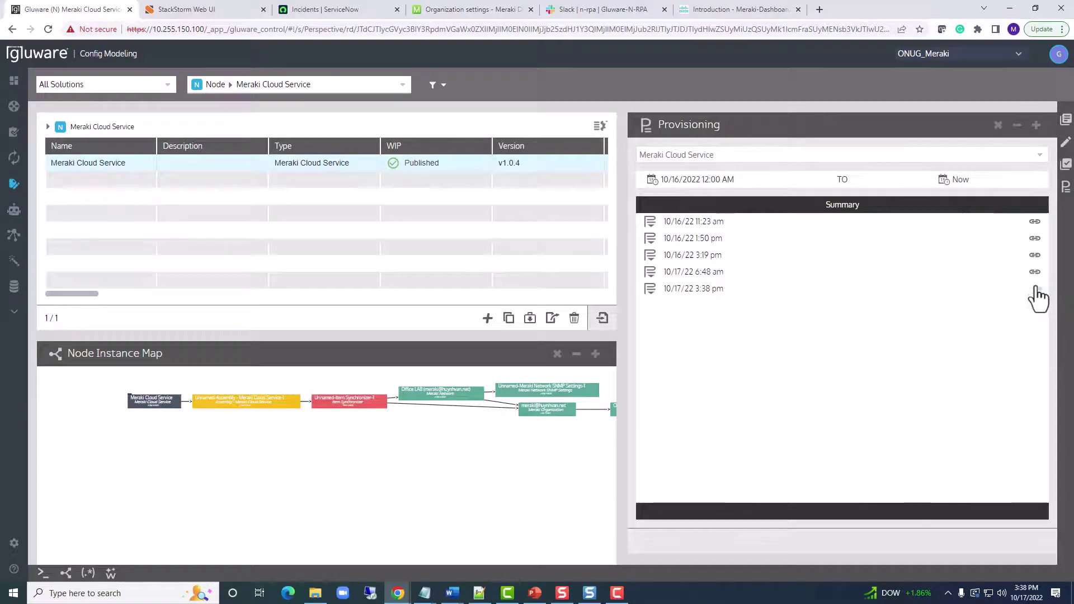
click(1034, 288)
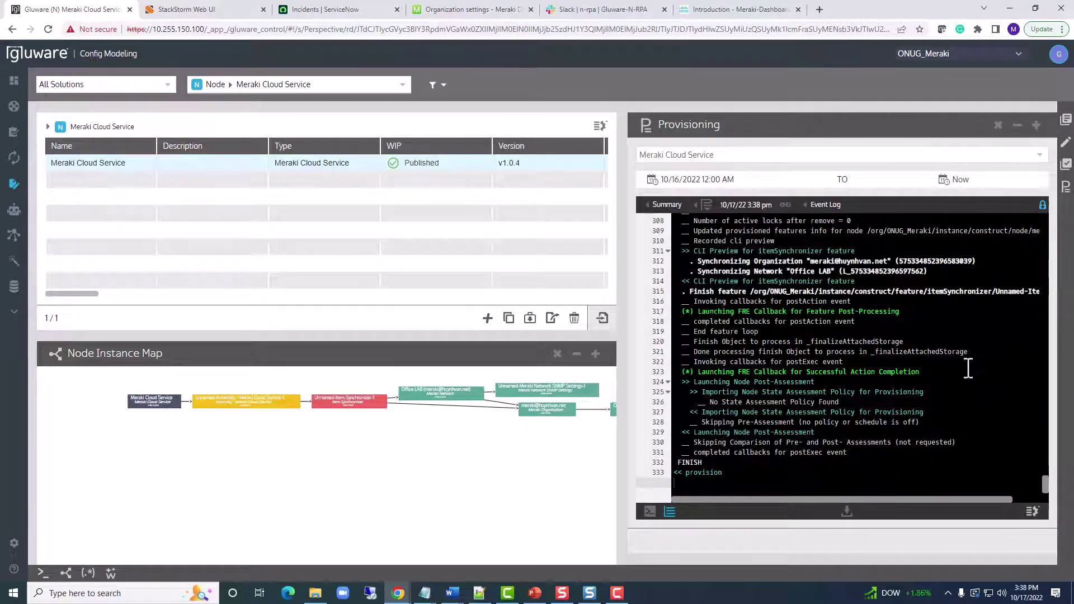
scroll(840, 383, up, 3)
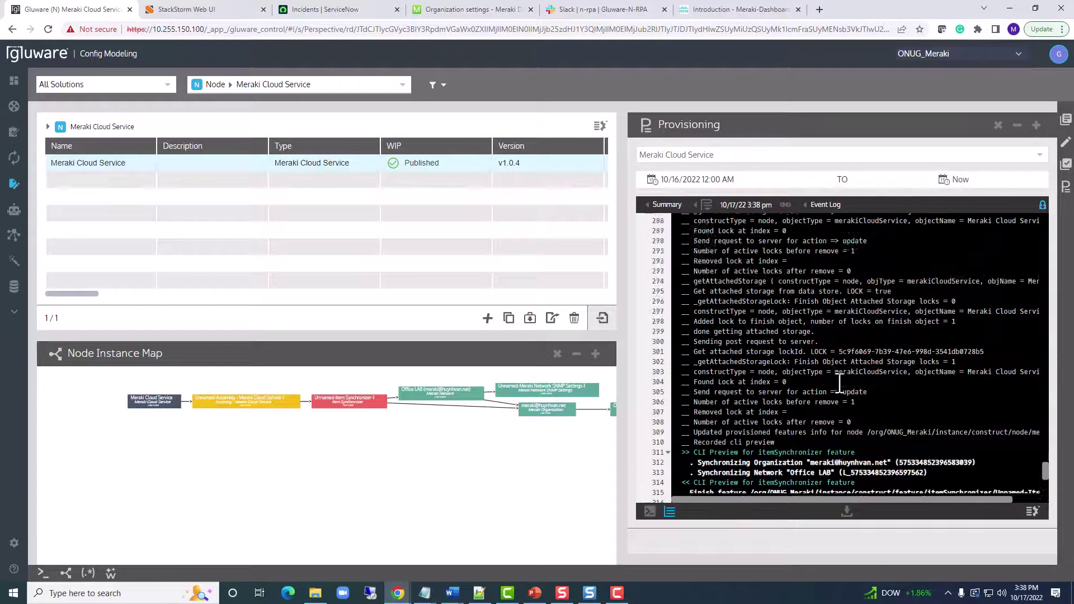
scroll(839, 384, up, 10)
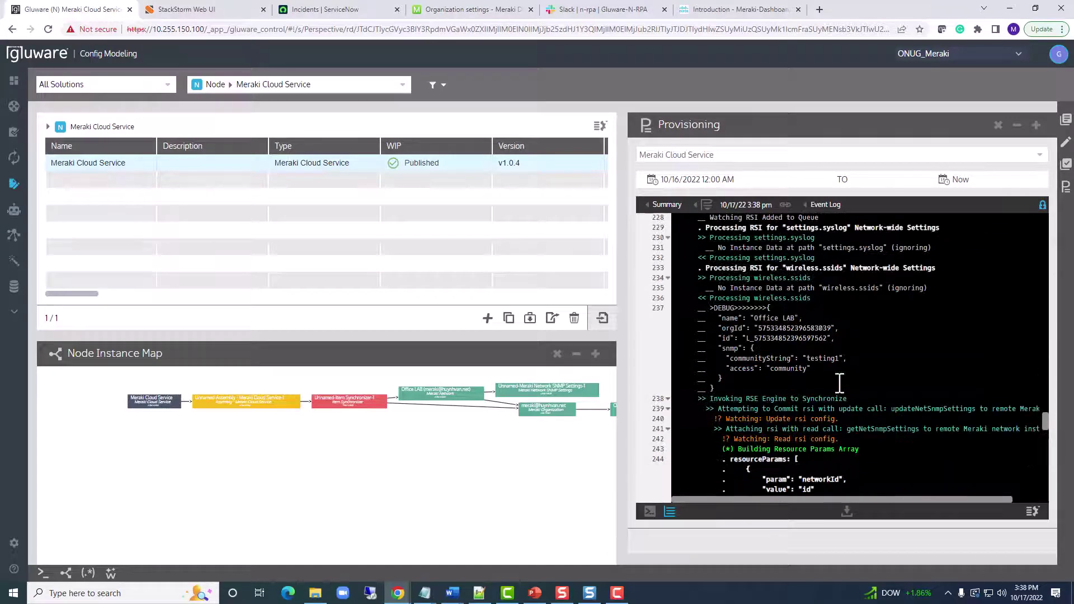
scroll(839, 384, up, 1)
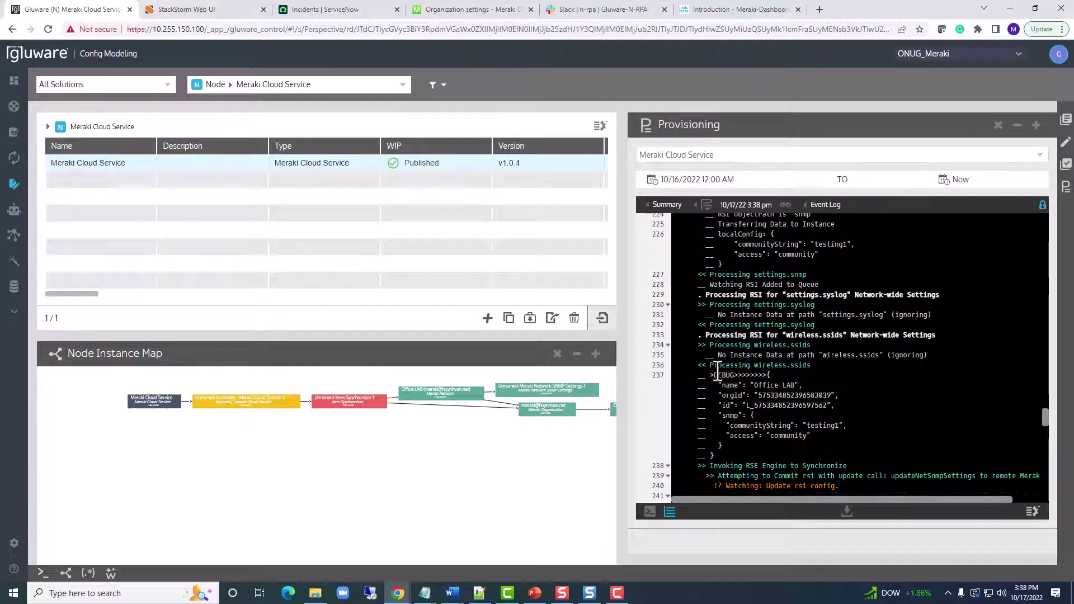
drag(711, 375, 858, 437)
scroll(895, 339, down, 1)
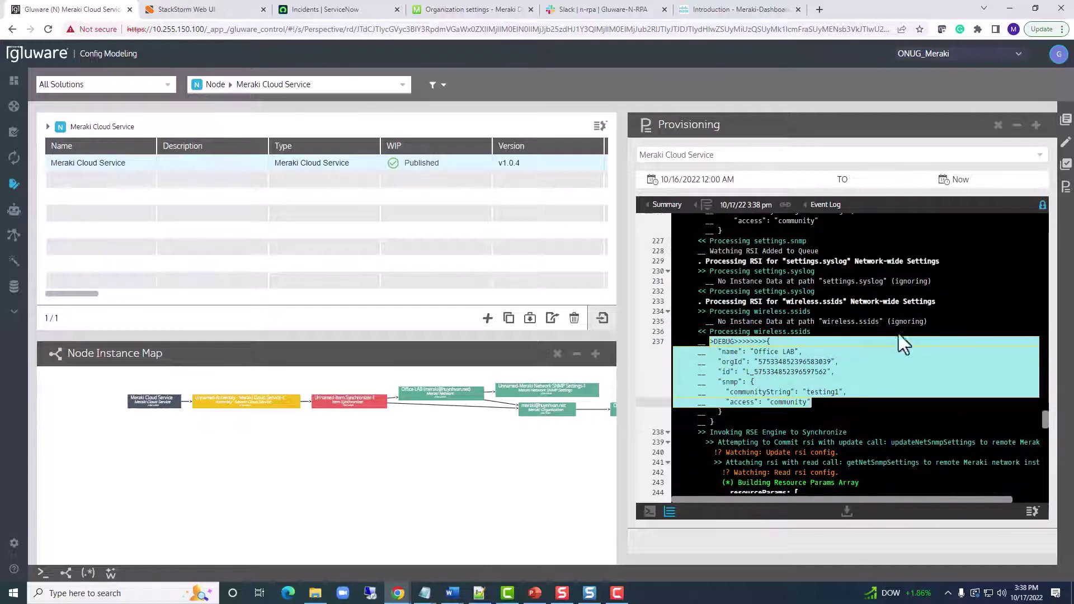
Step: Read the rest of the provisioning event log to its end and return to the actions for Meraki Cloud Service
scroll(899, 334, down, 3)
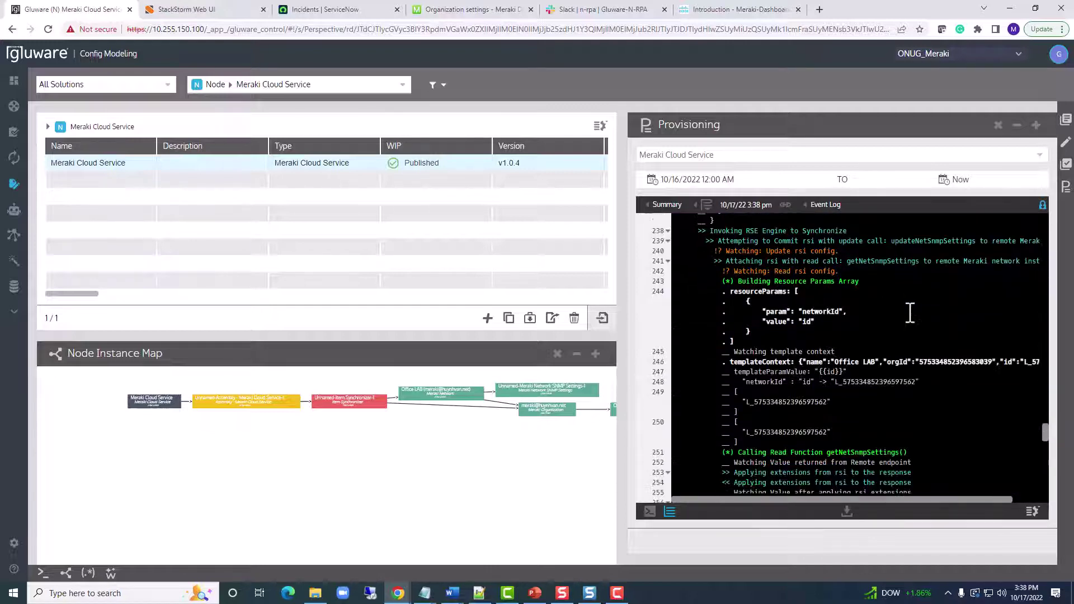
scroll(910, 311, down, 2)
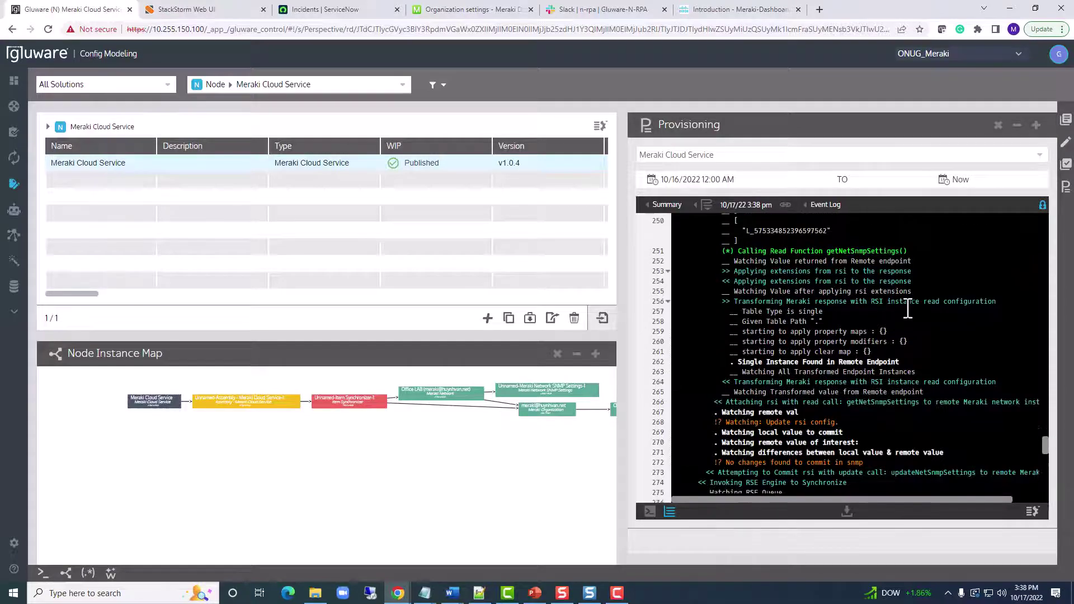
scroll(908, 311, down, 8)
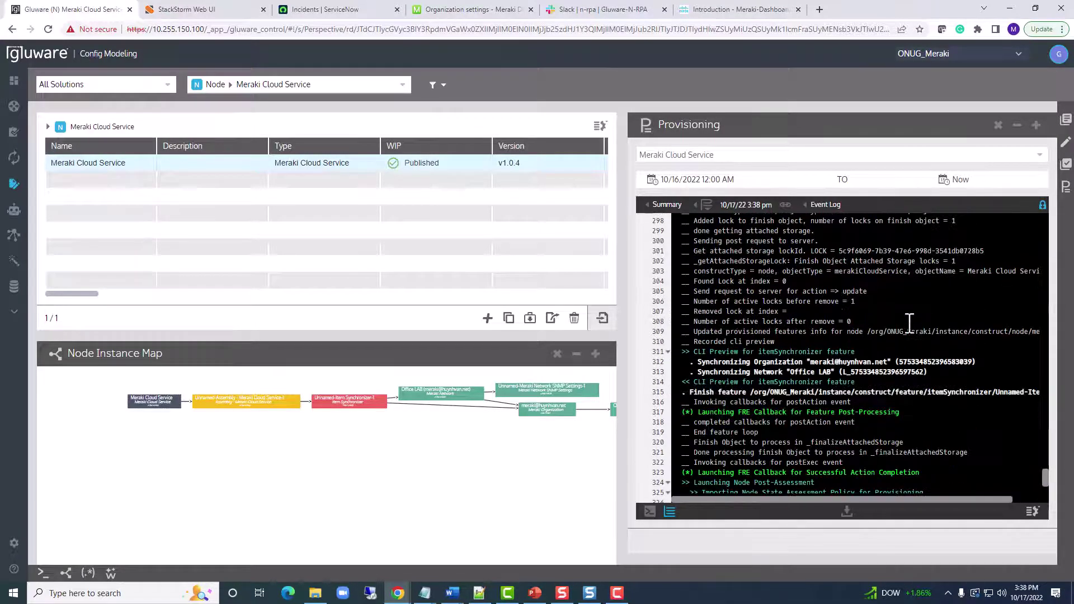
scroll(910, 323, down, 2)
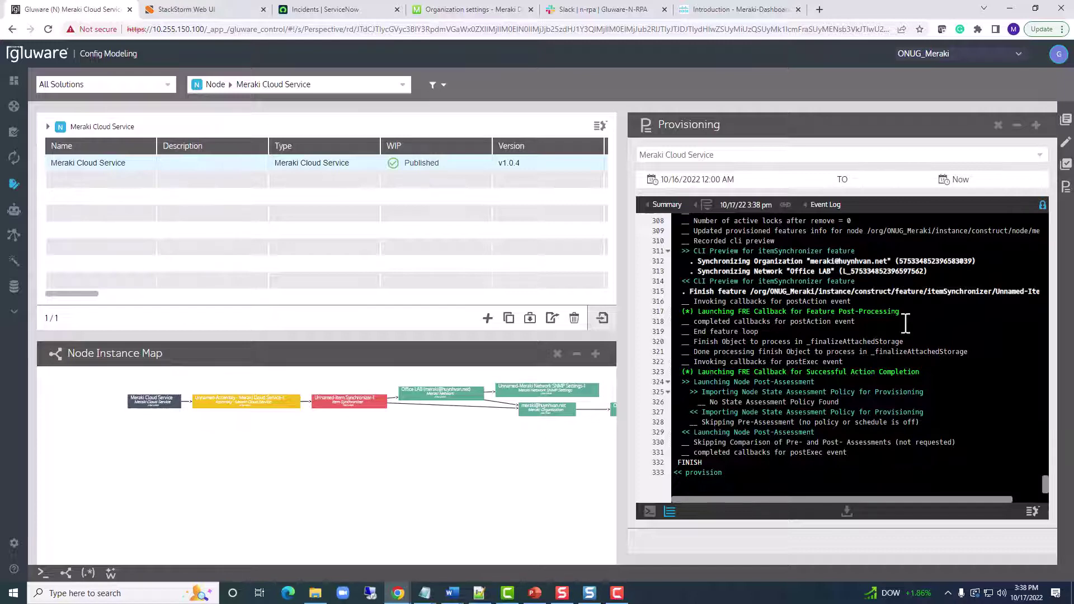
drag(518, 421, 422, 462)
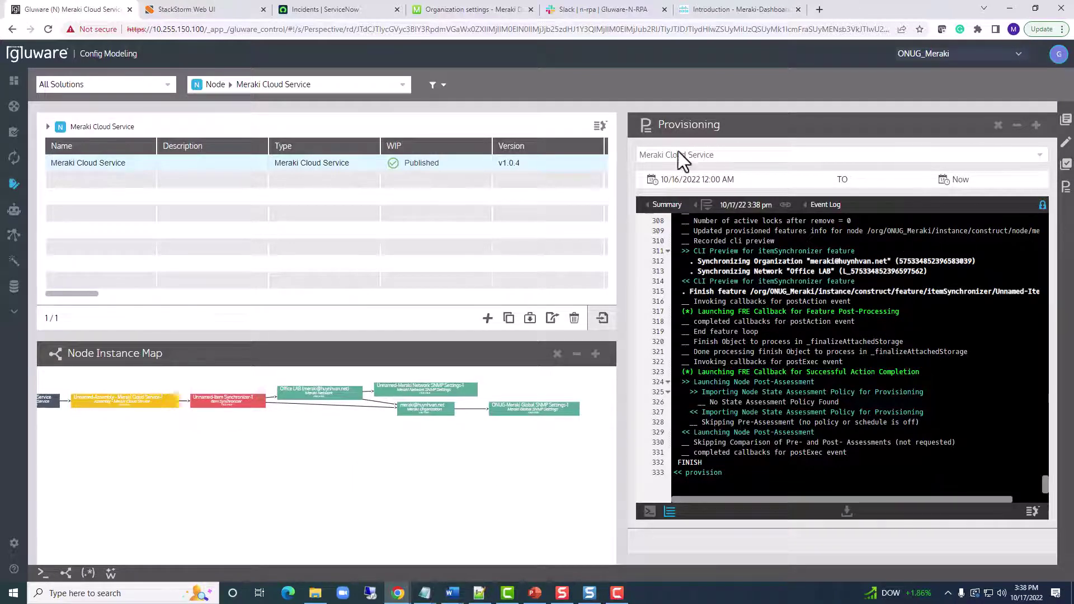
click(1066, 165)
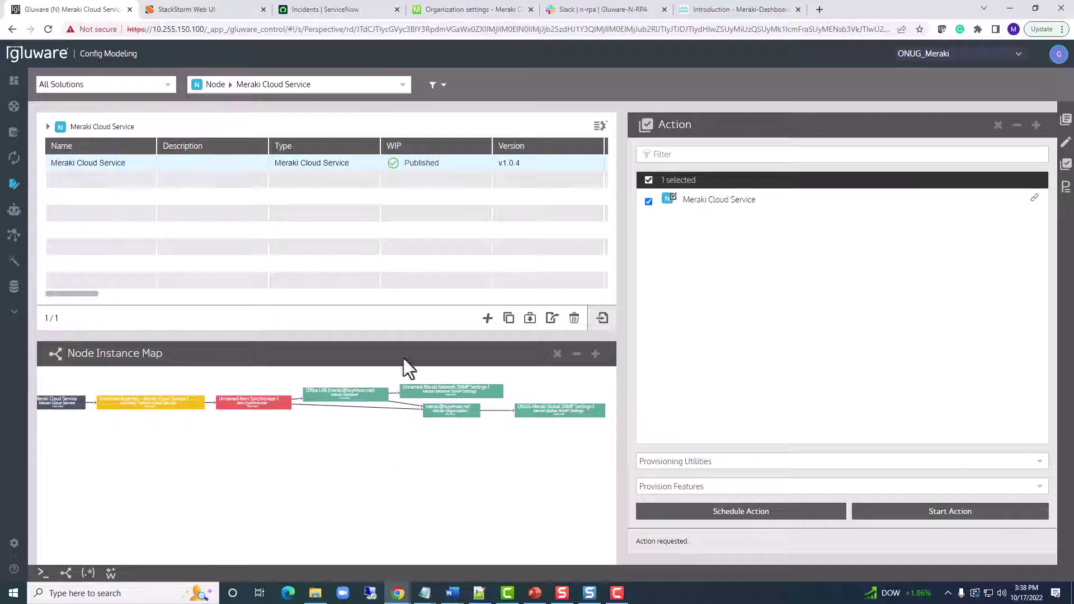
Step: Switch to the Meraki Dashboard, reload the Organization settings page and examine its SNMP section
mouse_move(458, 16)
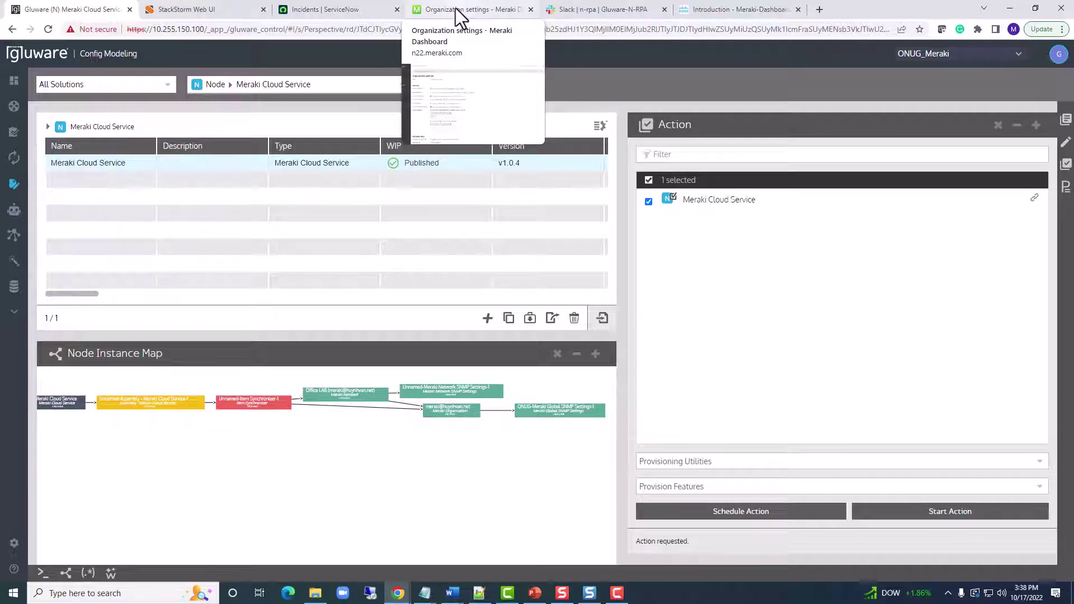
click(457, 15)
mouse_move(27, 267)
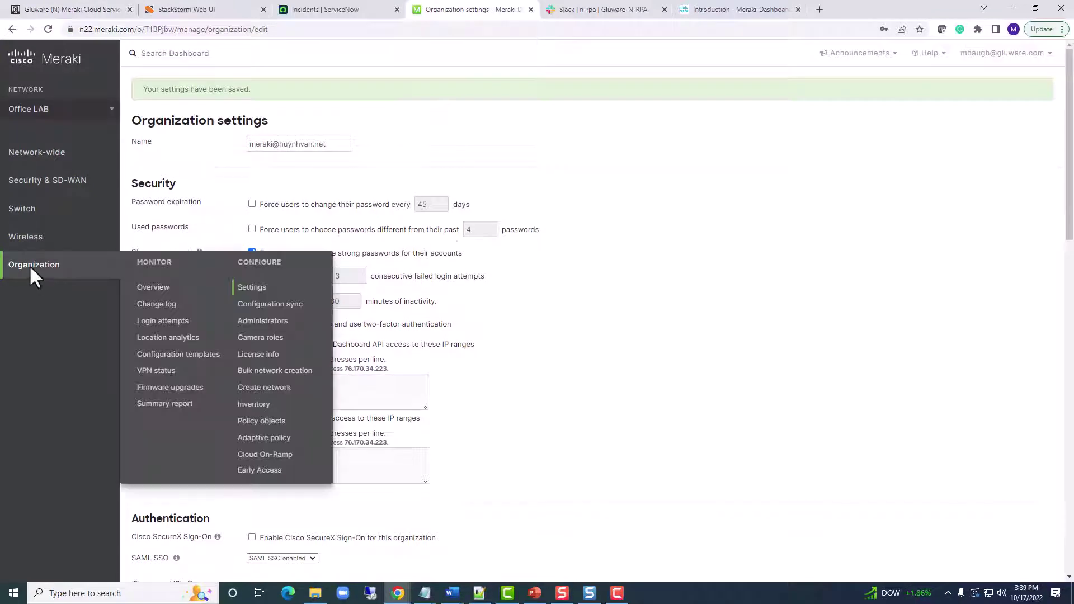
click(47, 29)
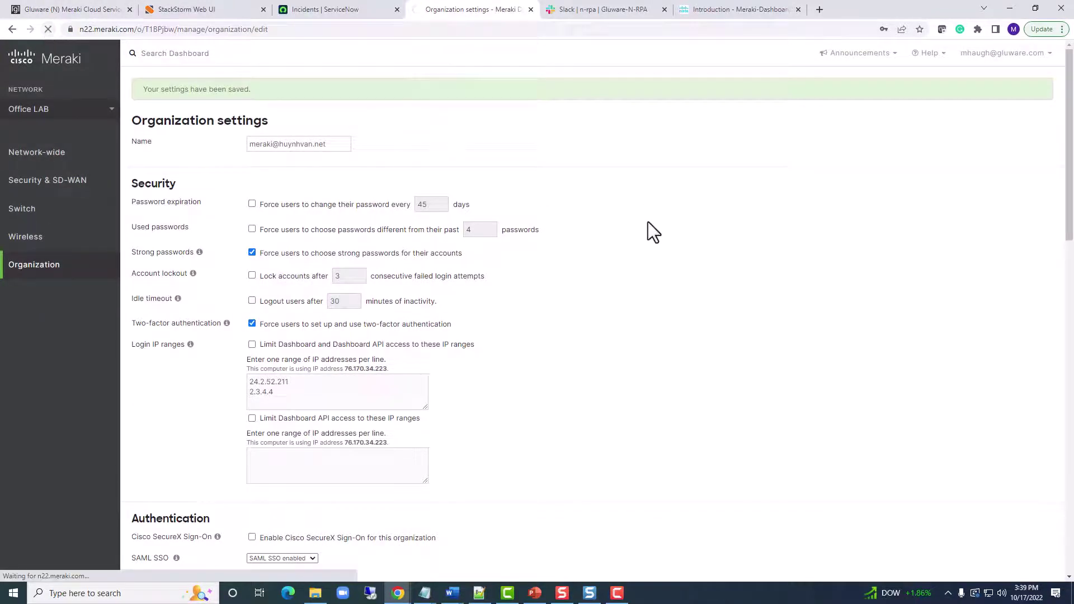
scroll(648, 224, down, 4)
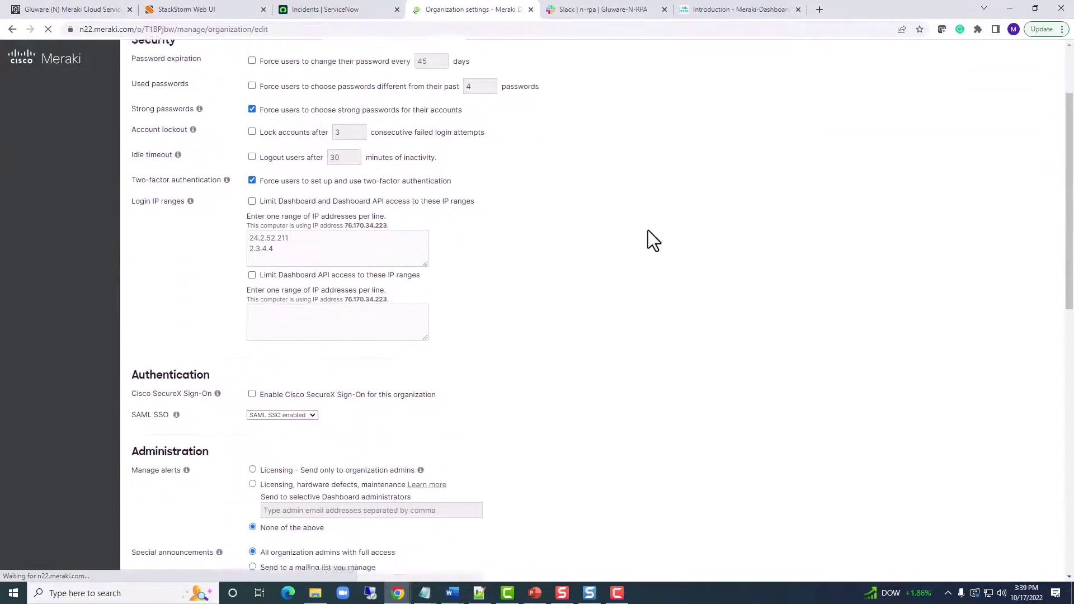
scroll(649, 235, down, 9)
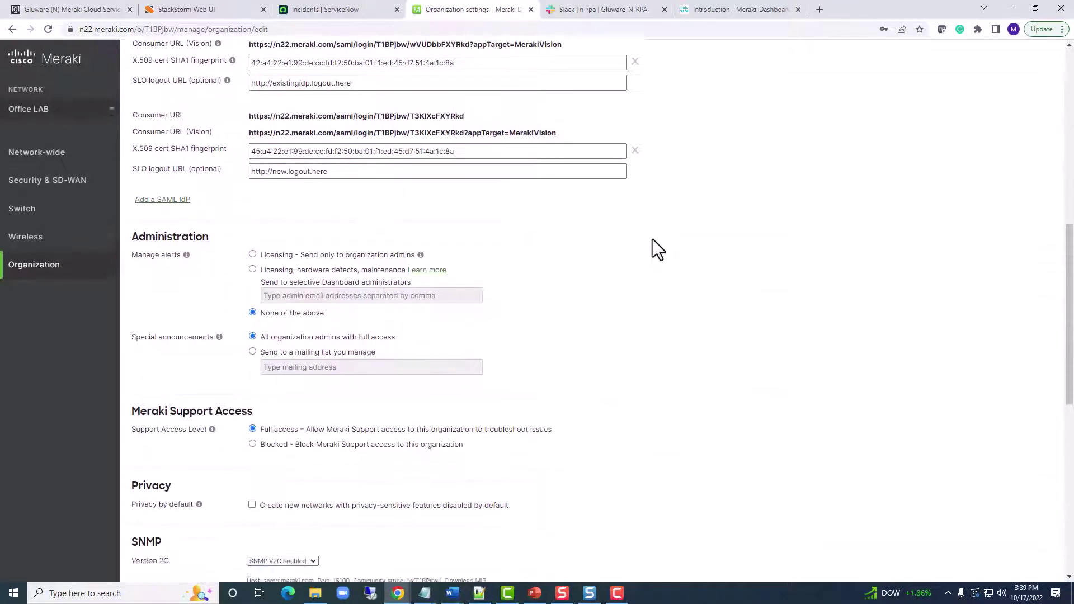
scroll(654, 249, down, 2)
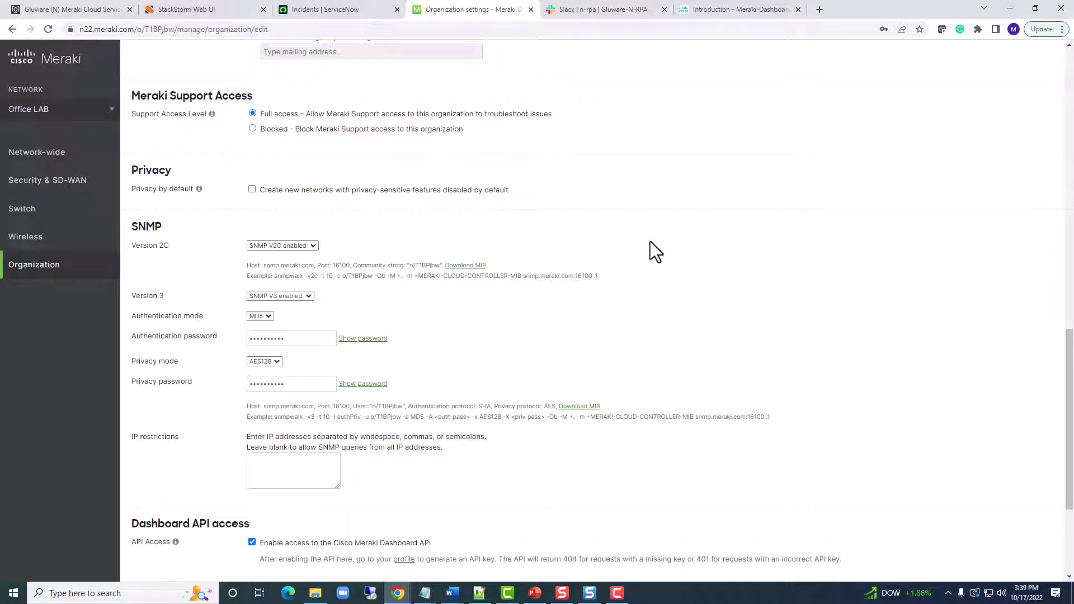
Step: Return to Gluware and open the SNOW test workflow for viewing from the Network RPA Workflow Library
click(89, 9)
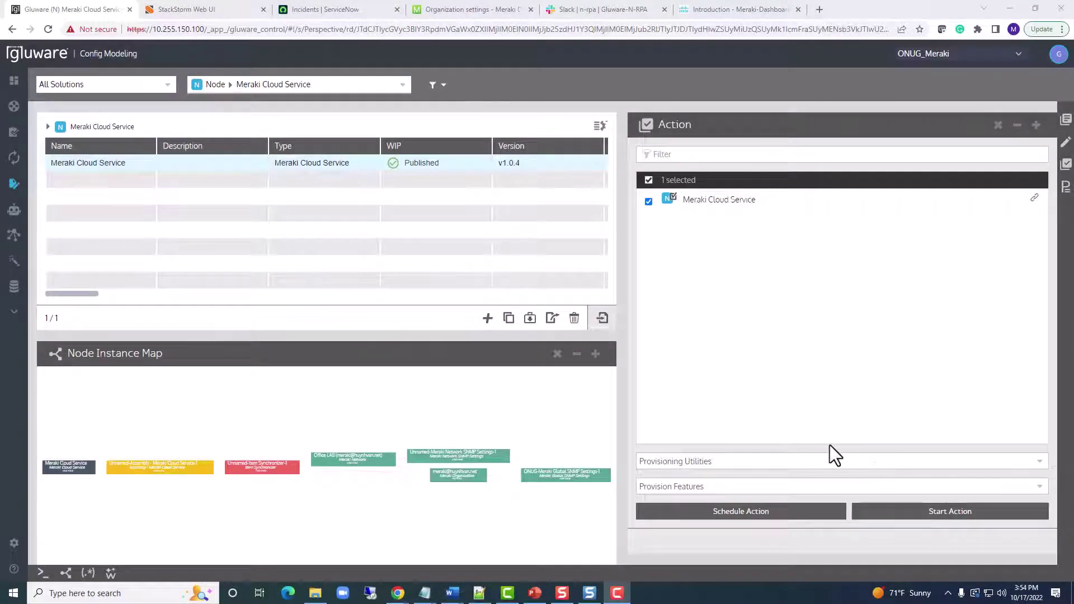
mouse_move(16, 218)
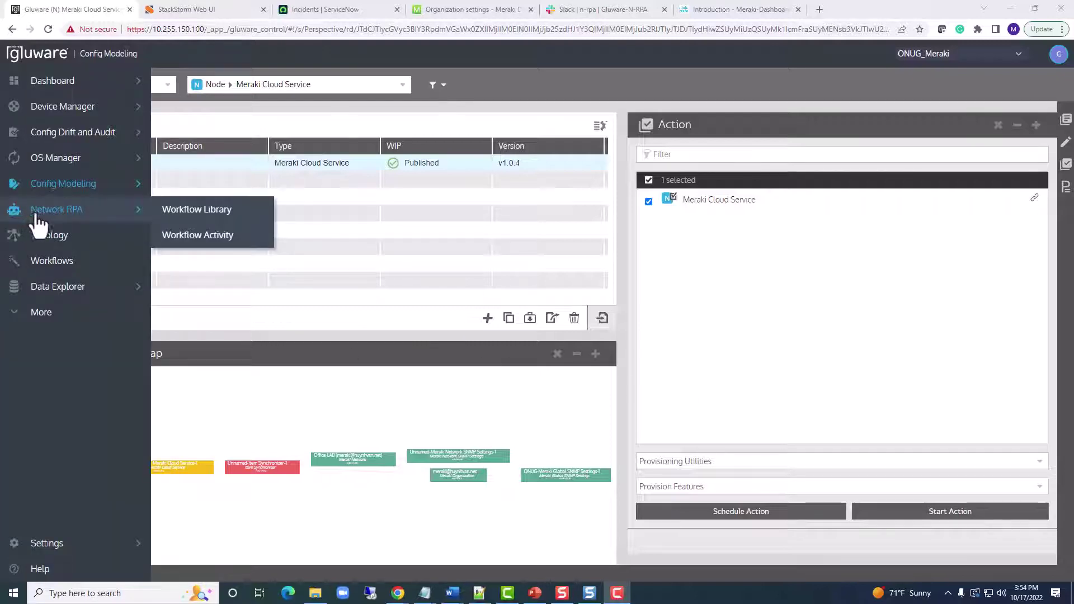
click(196, 209)
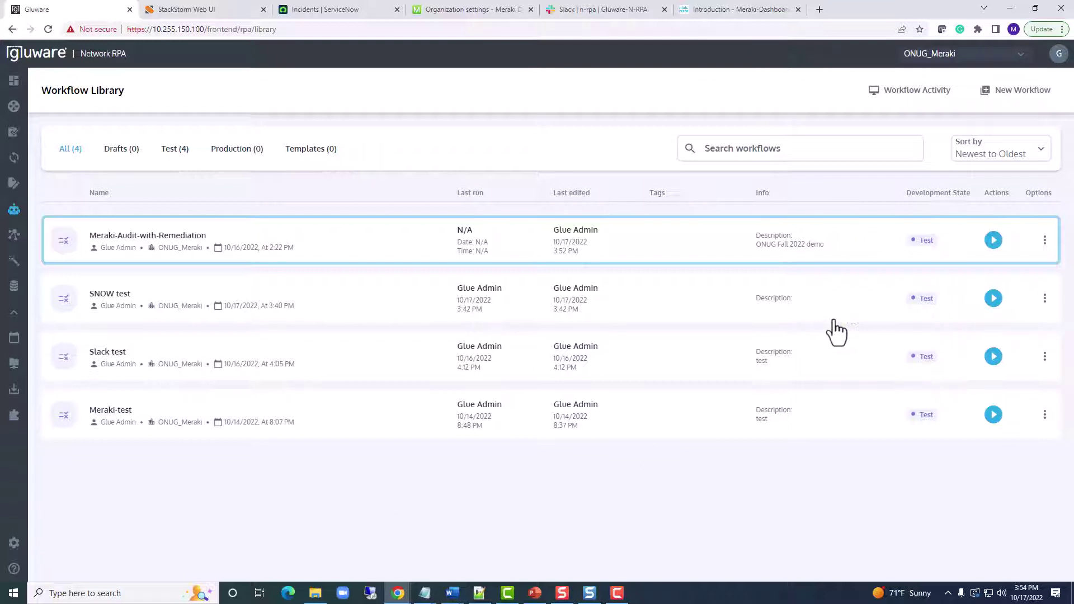
click(1045, 301)
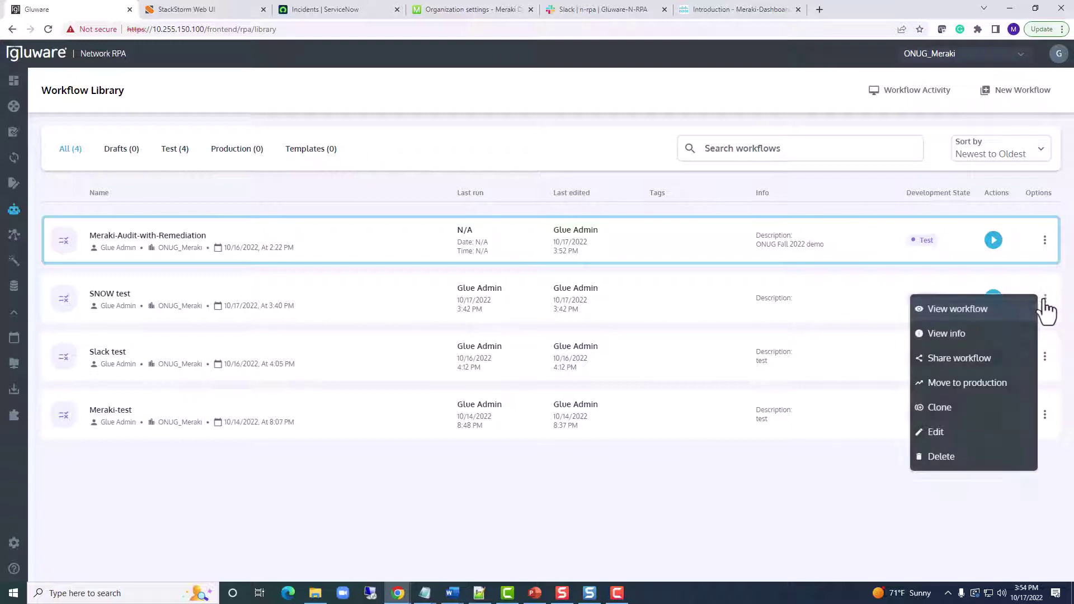
click(963, 311)
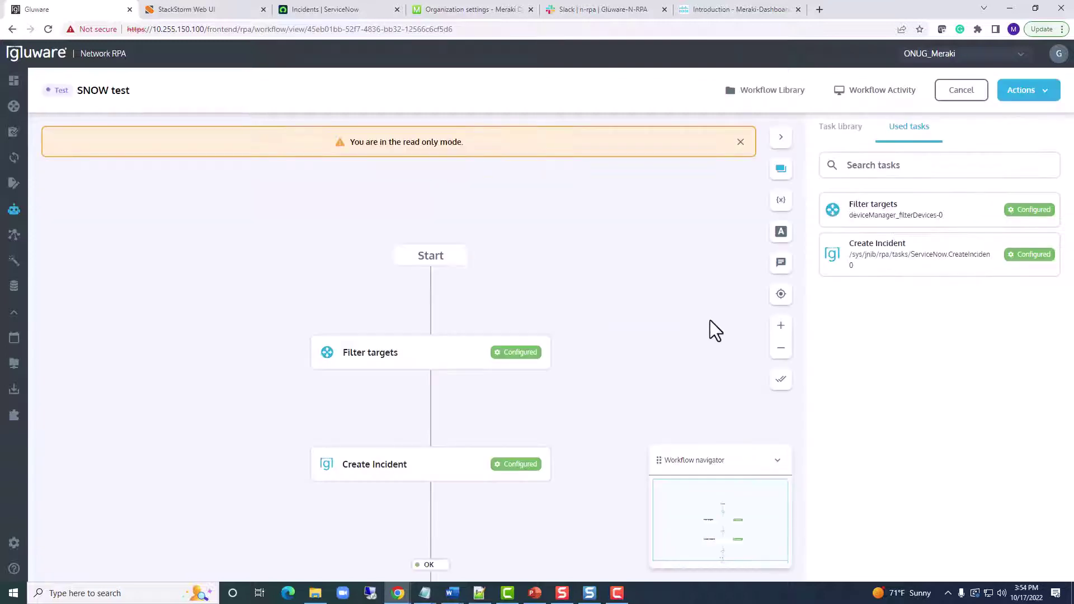
Step: Dismiss the read-only notice and inspect the filter condition of the Filter targets task, leaving it unchanged
click(740, 142)
drag(599, 311, 573, 237)
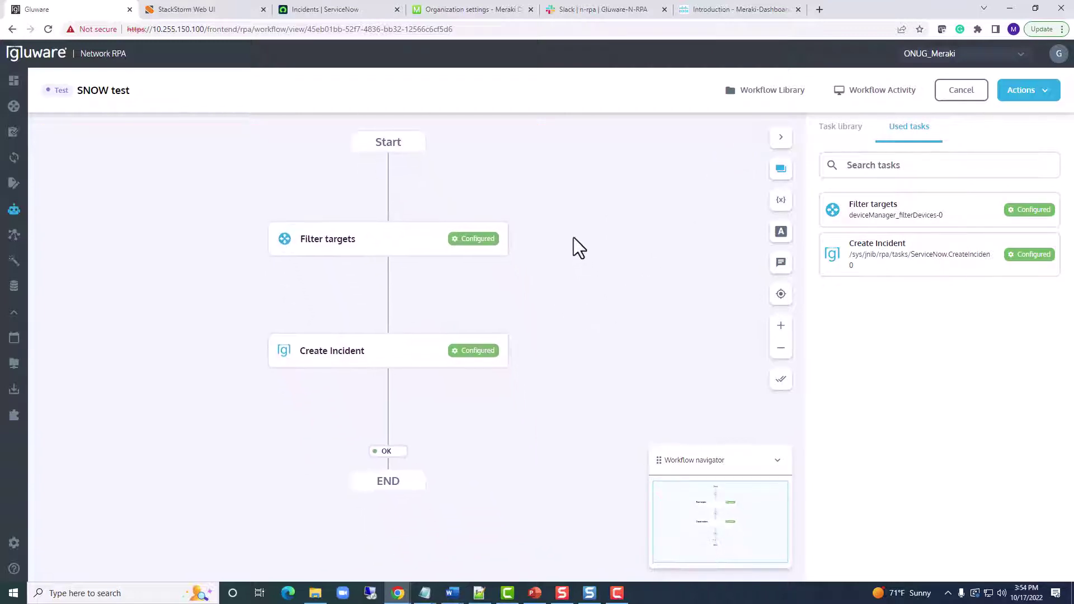
click(369, 237)
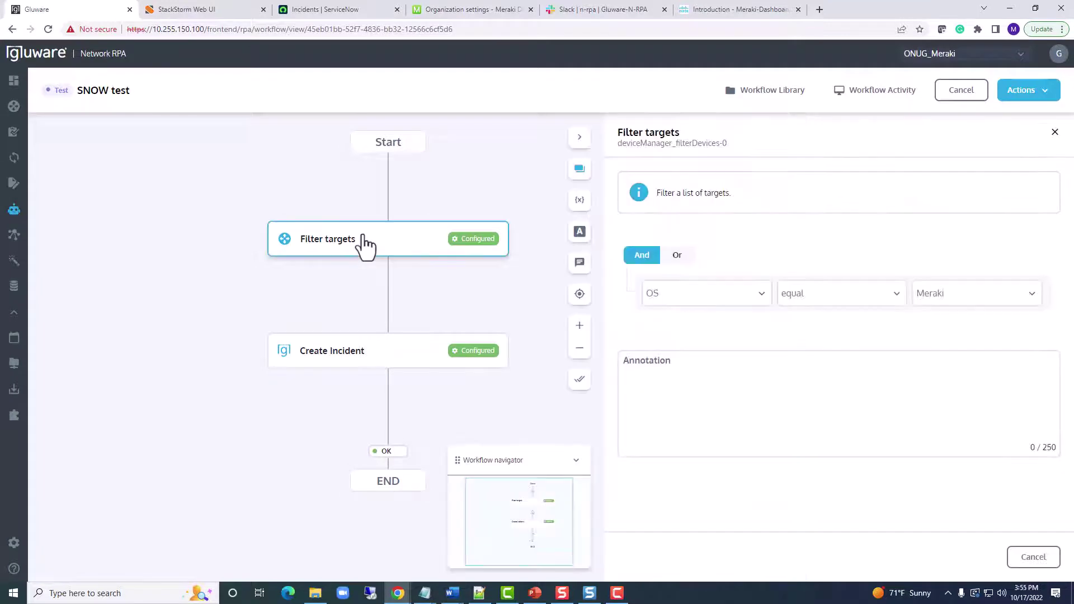
click(468, 199)
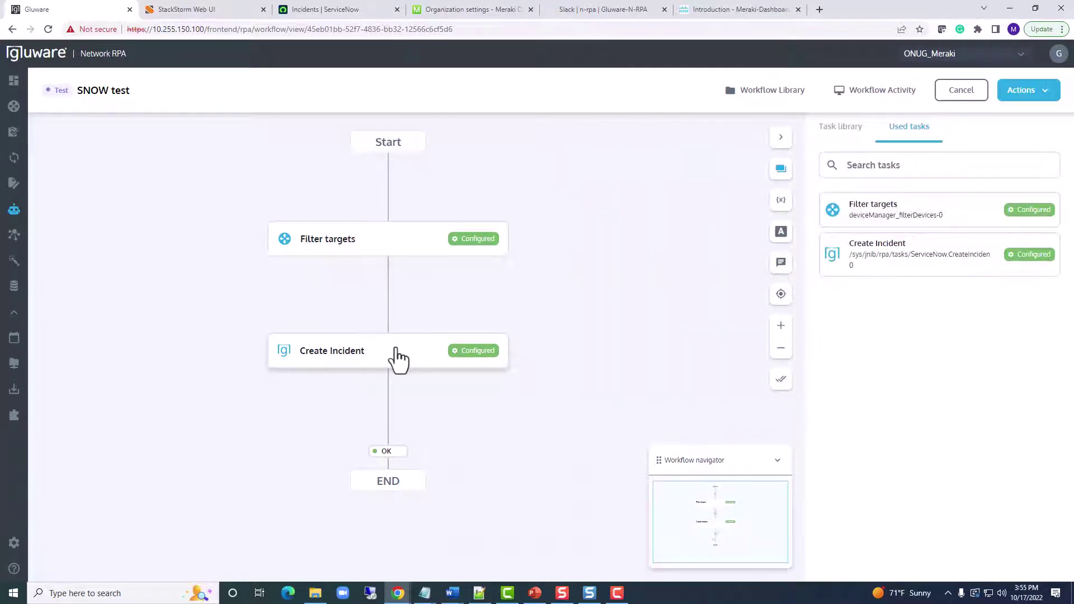
Step: Open the Create Incident task's configuration and highlight its short description text
click(398, 358)
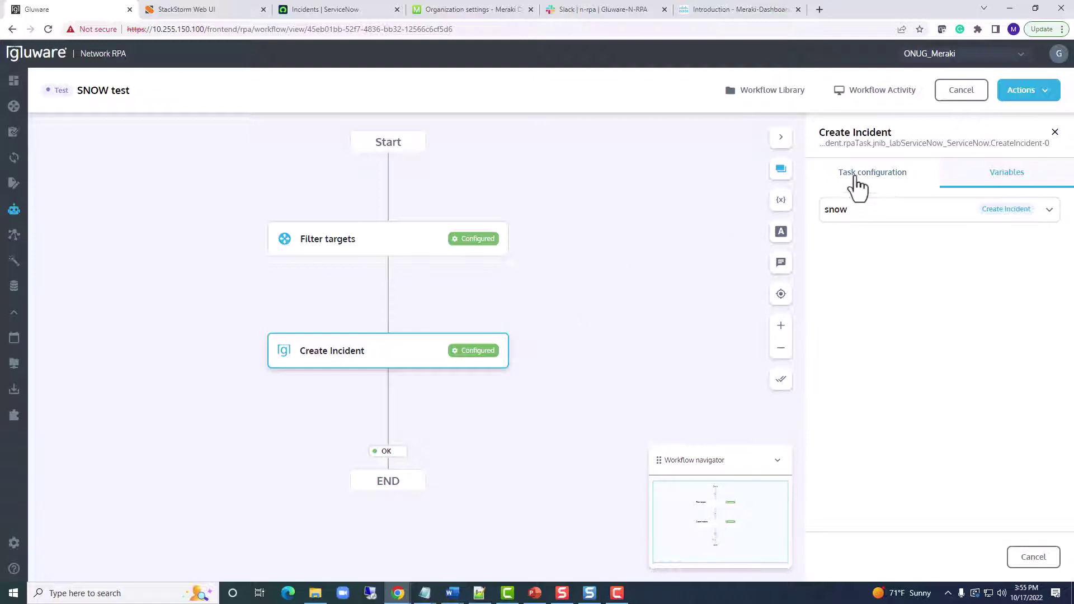
click(856, 179)
click(643, 276)
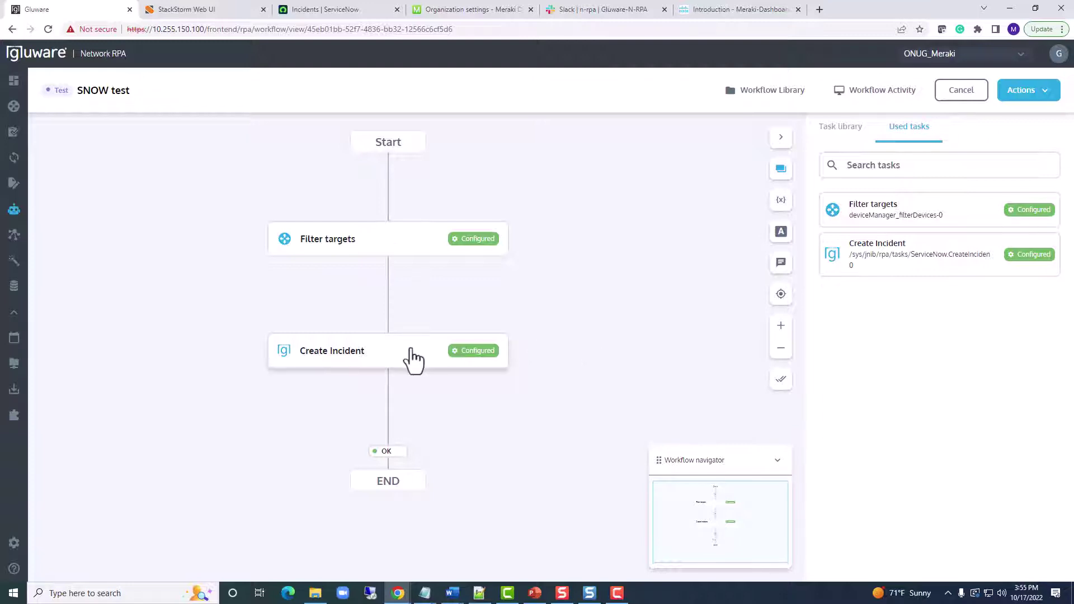
click(413, 351)
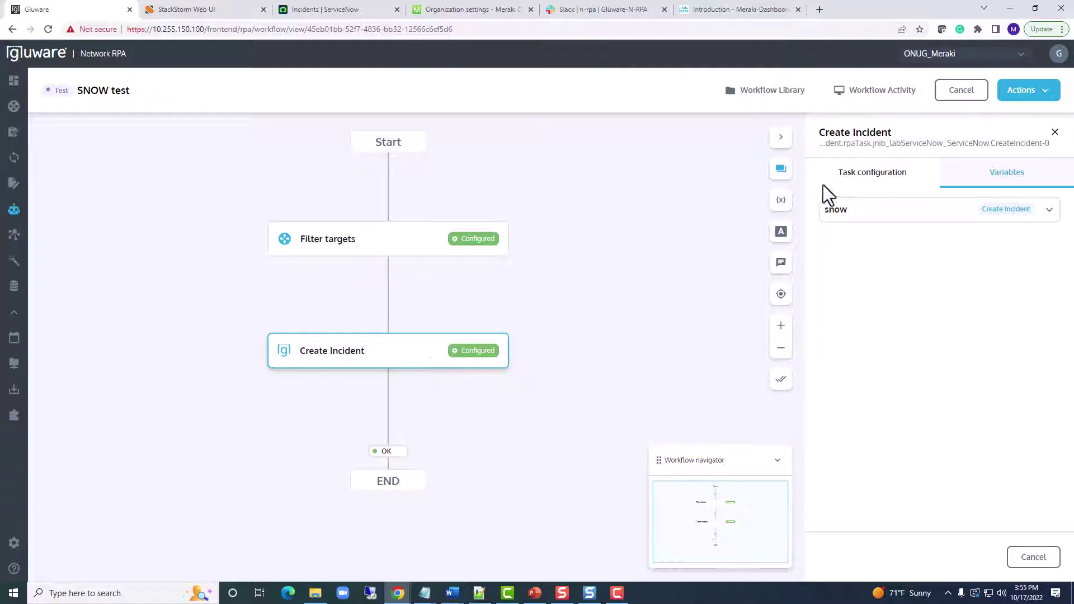
click(874, 178)
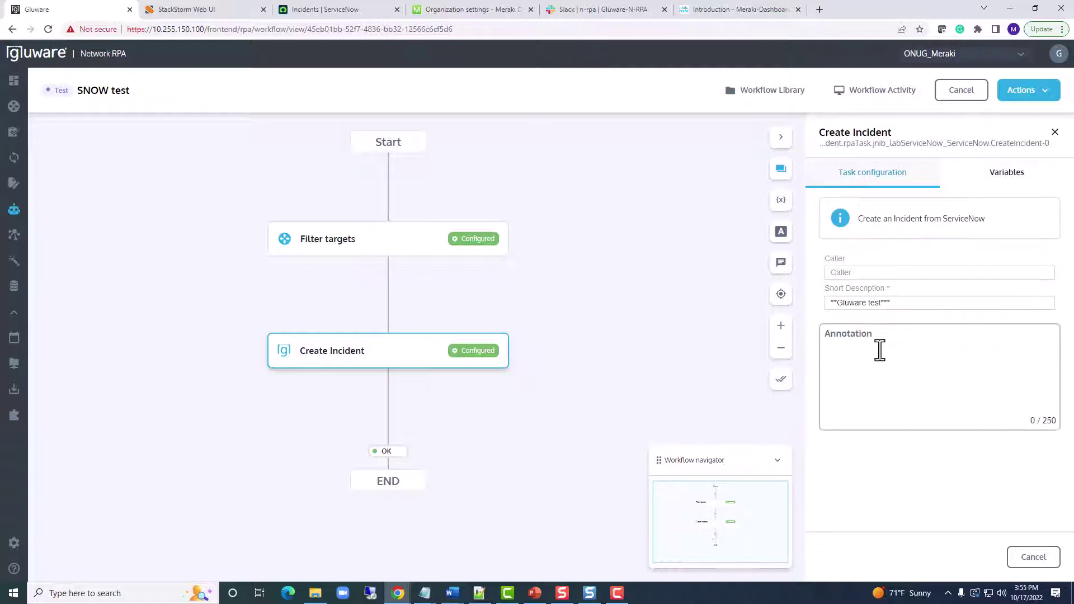
drag(894, 302, 833, 302)
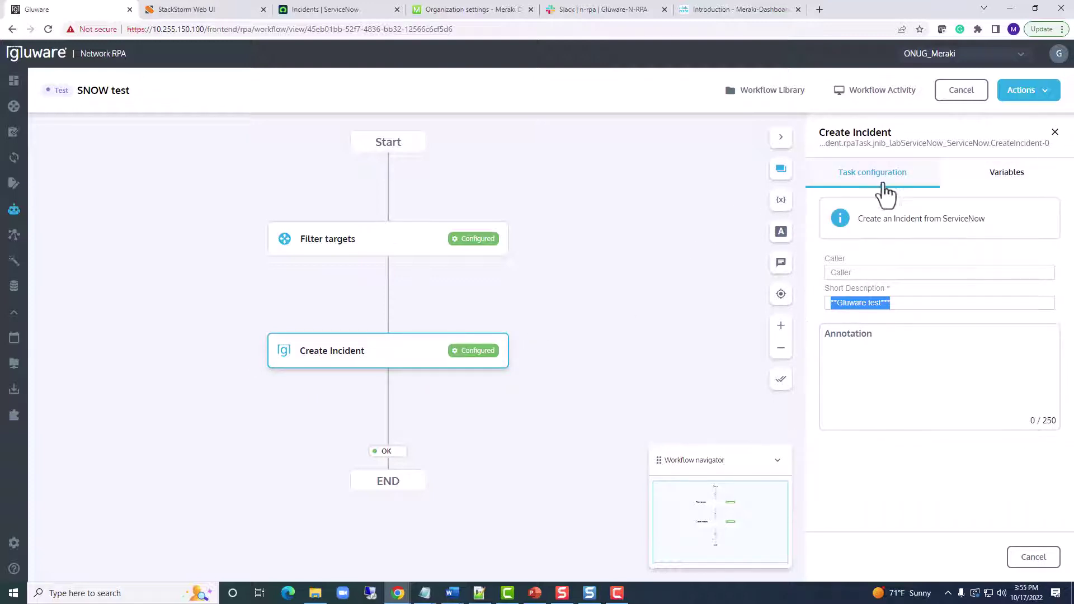
Step: Expand the snow variable of the Create Incident task, highlight its value and close the task details
click(991, 184)
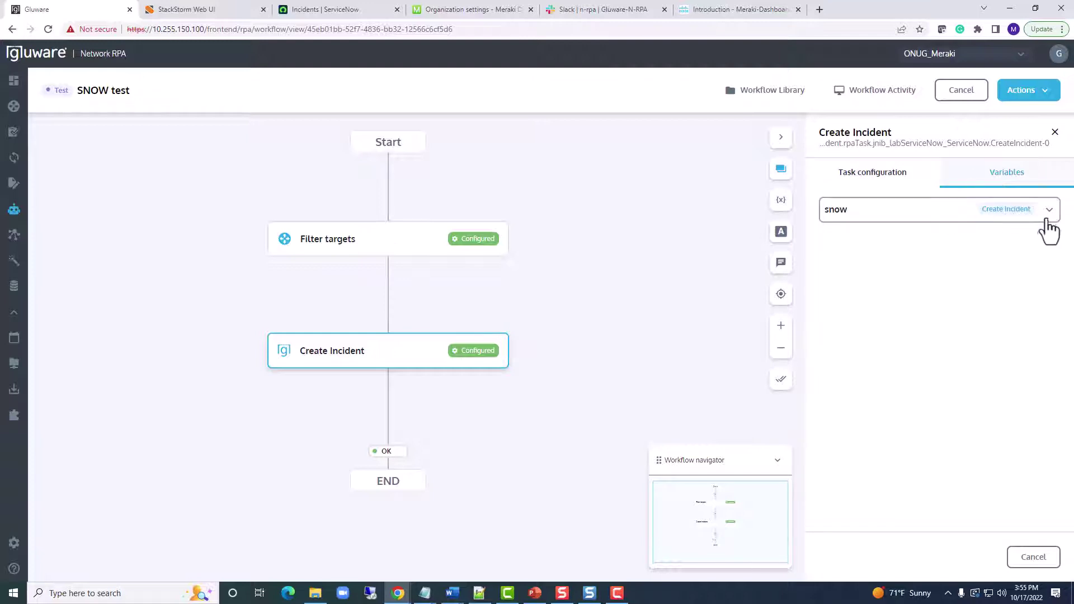
click(1049, 210)
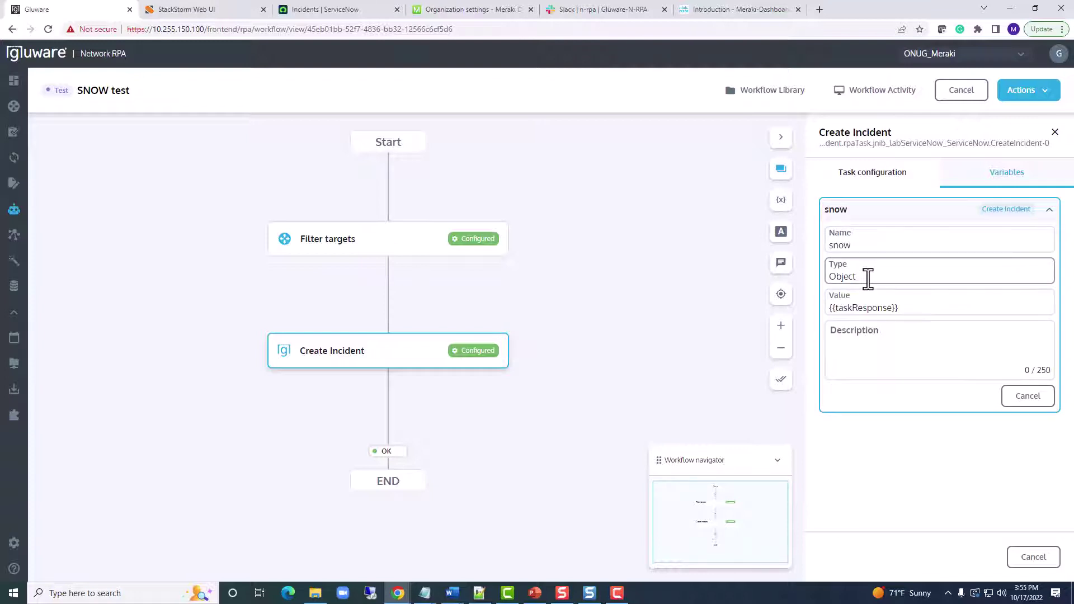
drag(917, 309, 817, 322)
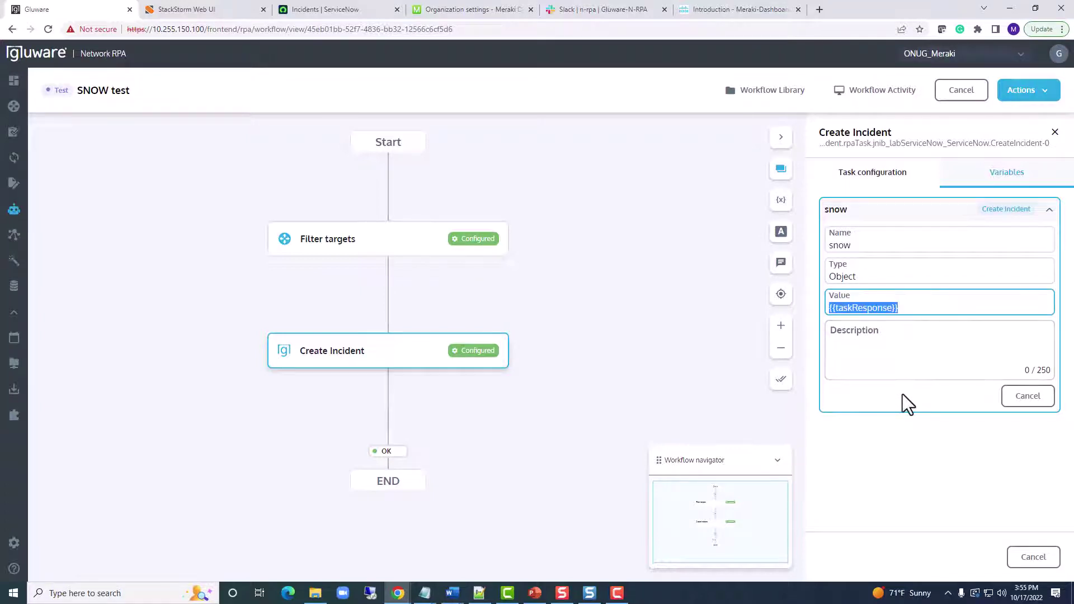
click(669, 389)
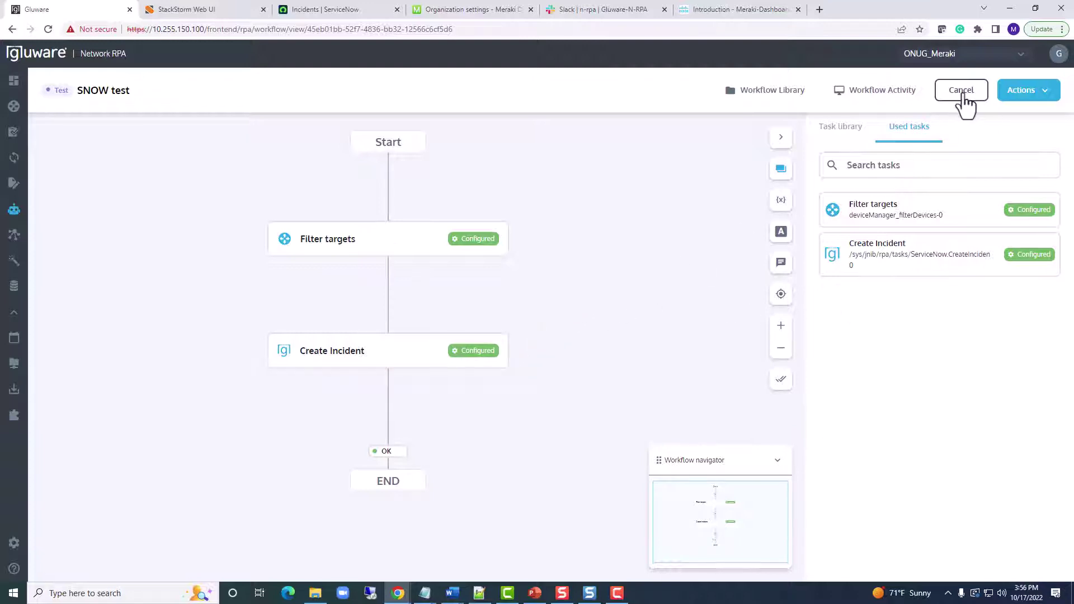
Step: Open the SNOW test run's log from Workflow Activity at full size and find where the Create Incident task begins
click(882, 91)
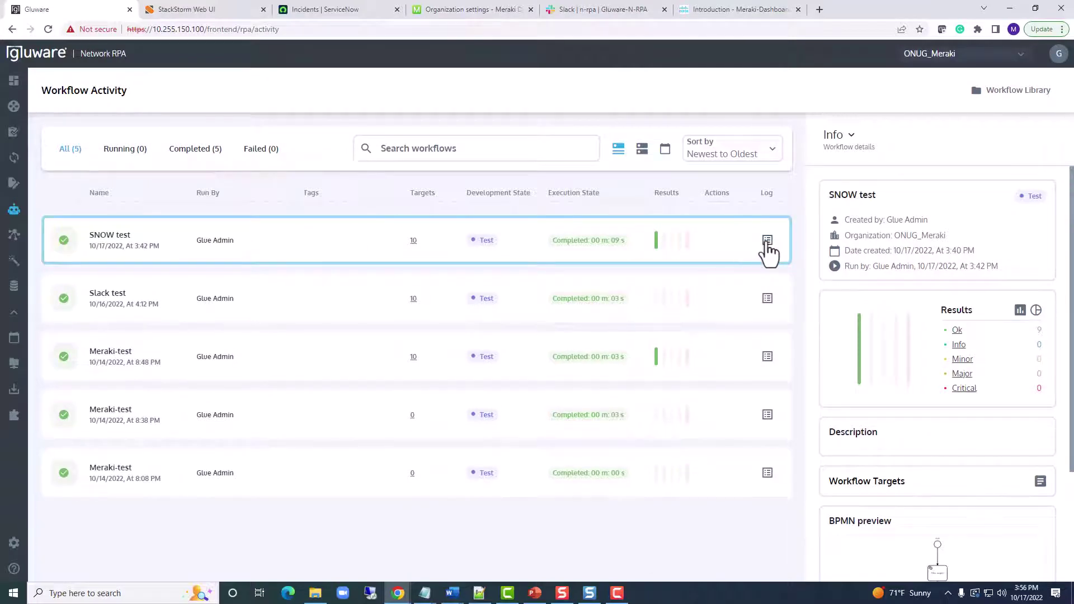
click(767, 241)
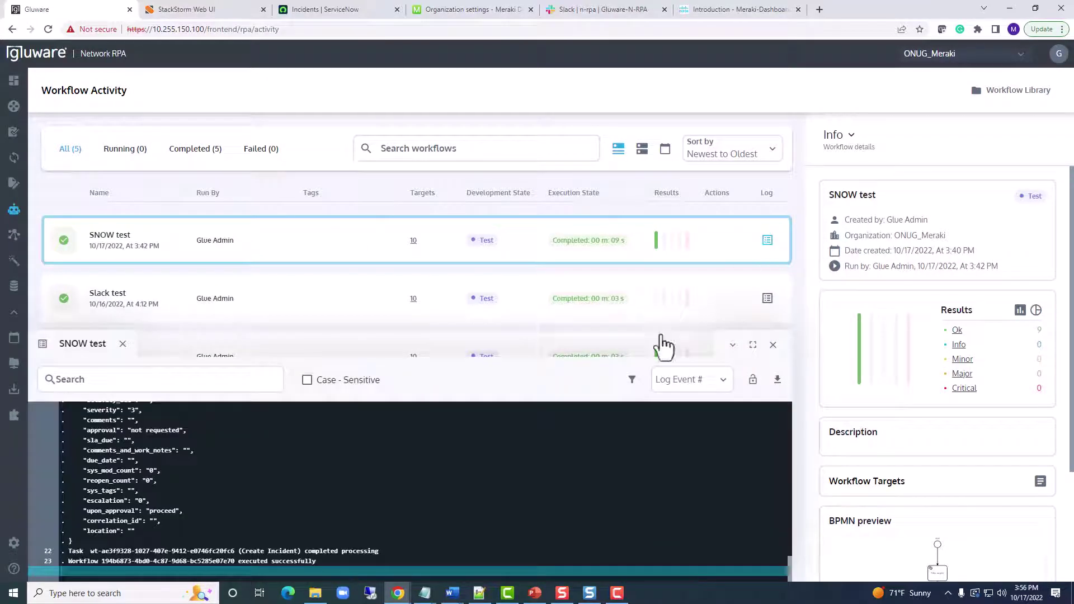
click(753, 345)
scroll(351, 338, up, 10)
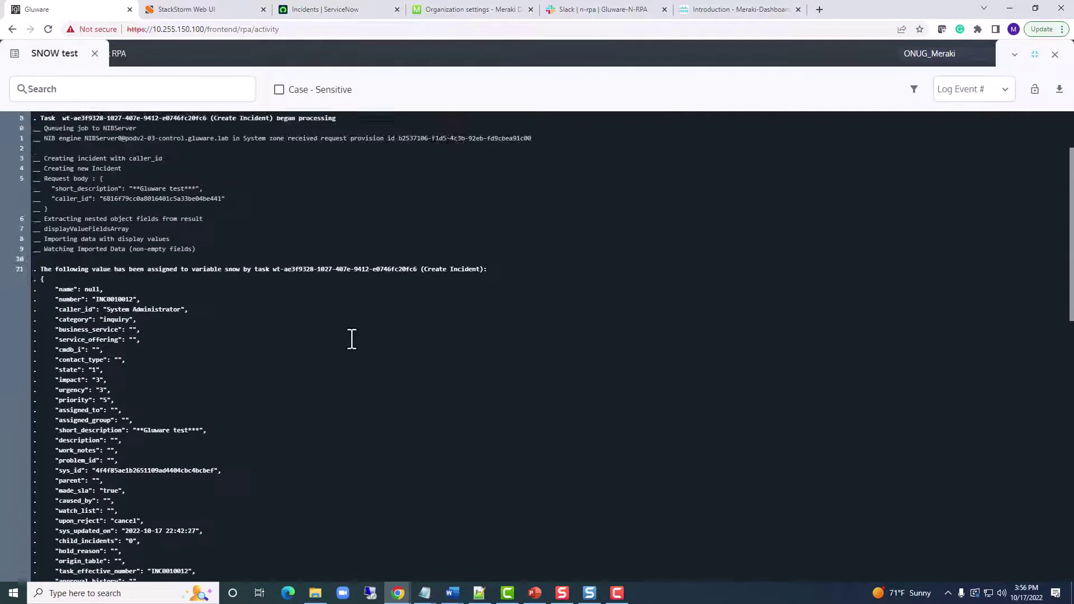
scroll(352, 335, up, 1)
Step: Highlight the data block assigned to the snow variable, read through its fields and clear the highlight
scroll(414, 296, down, 2)
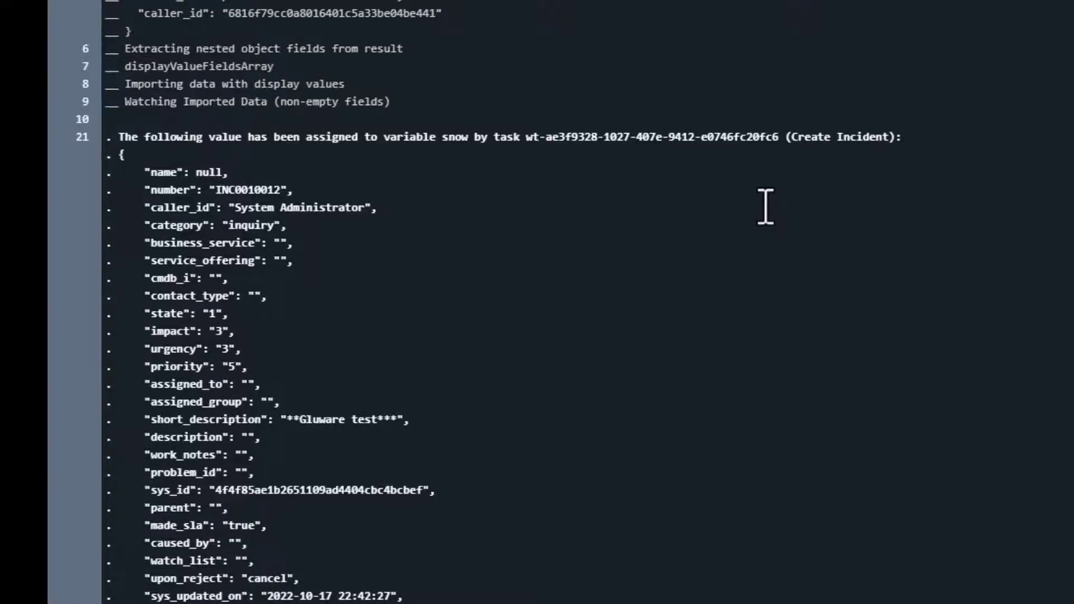
scroll(764, 207, down, 2)
click(121, 37)
drag(120, 37, 292, 518)
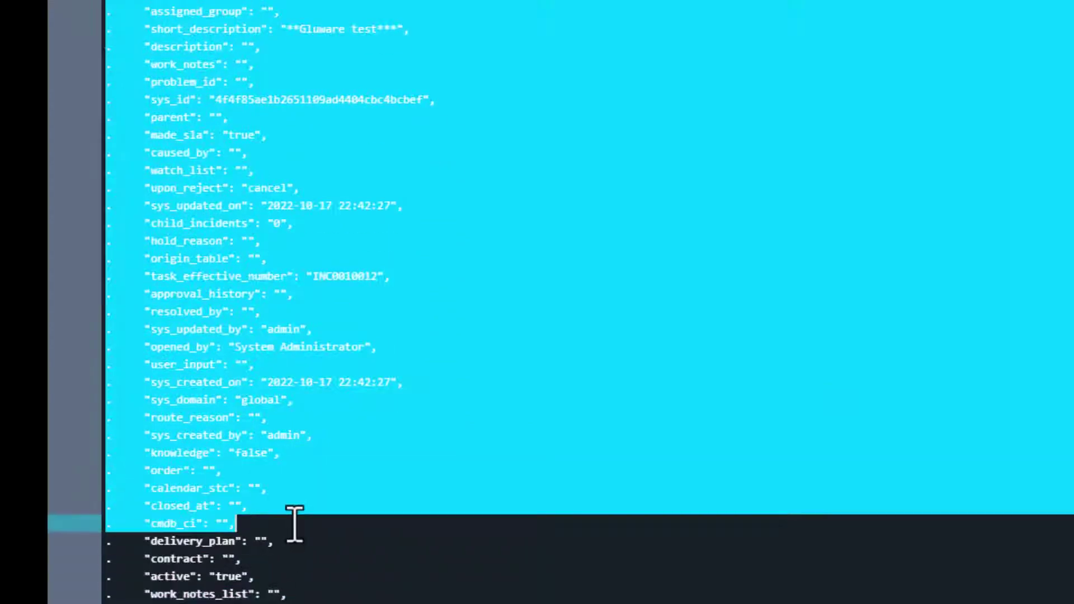
scroll(297, 535, down, 6)
scroll(288, 534, down, 10)
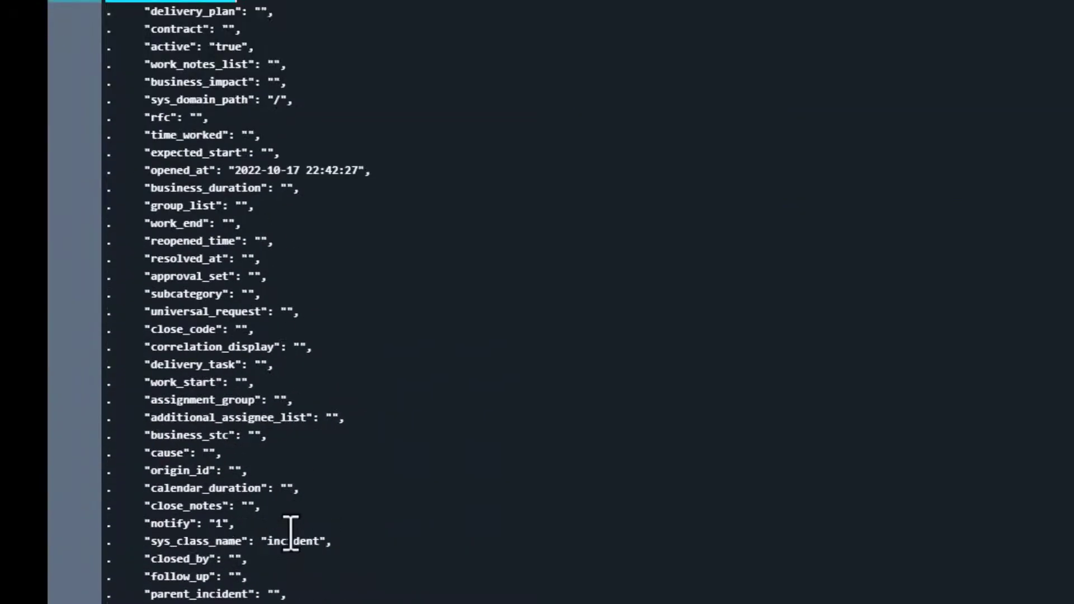
scroll(336, 479, up, 20)
scroll(351, 498, up, 3)
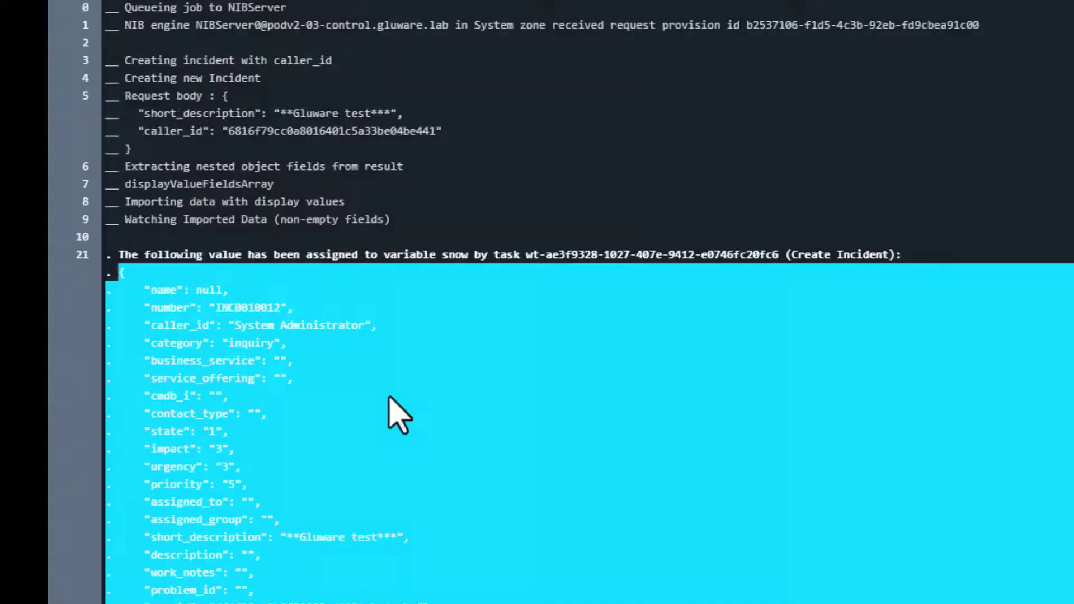
click(402, 395)
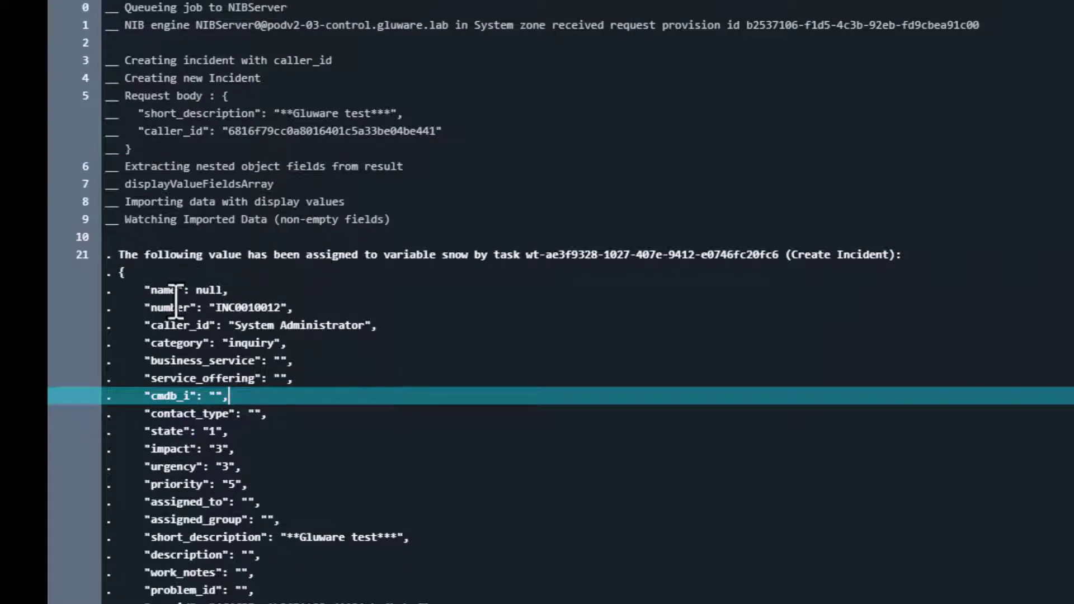
Step: Highlight the incident number and sys_id values in the log, close the log and return to the Workflow Library
drag(214, 308, 282, 308)
scroll(308, 559, down, 1)
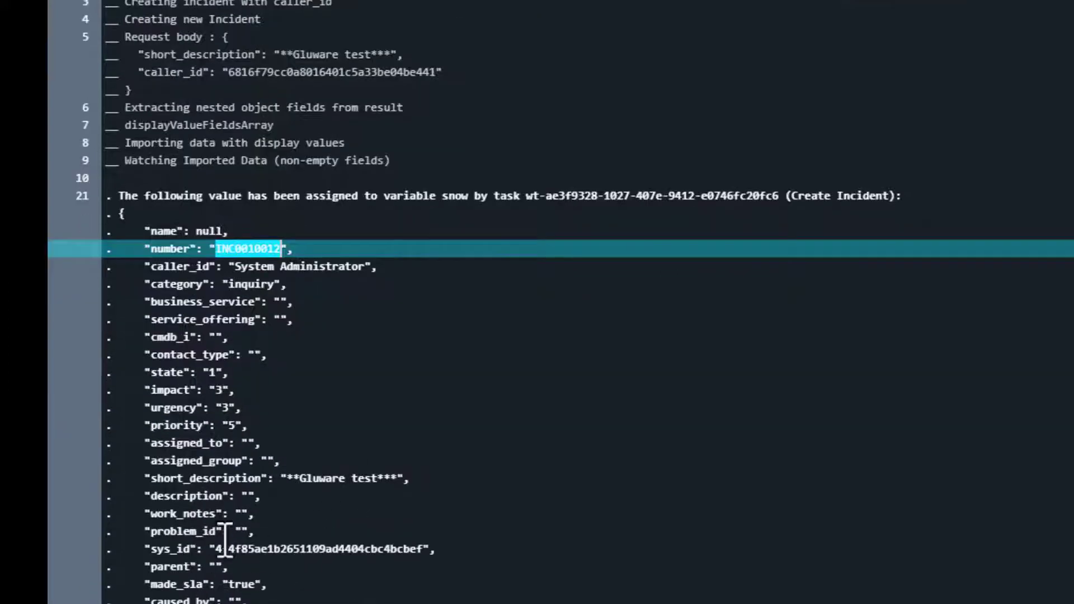
drag(216, 549, 425, 549)
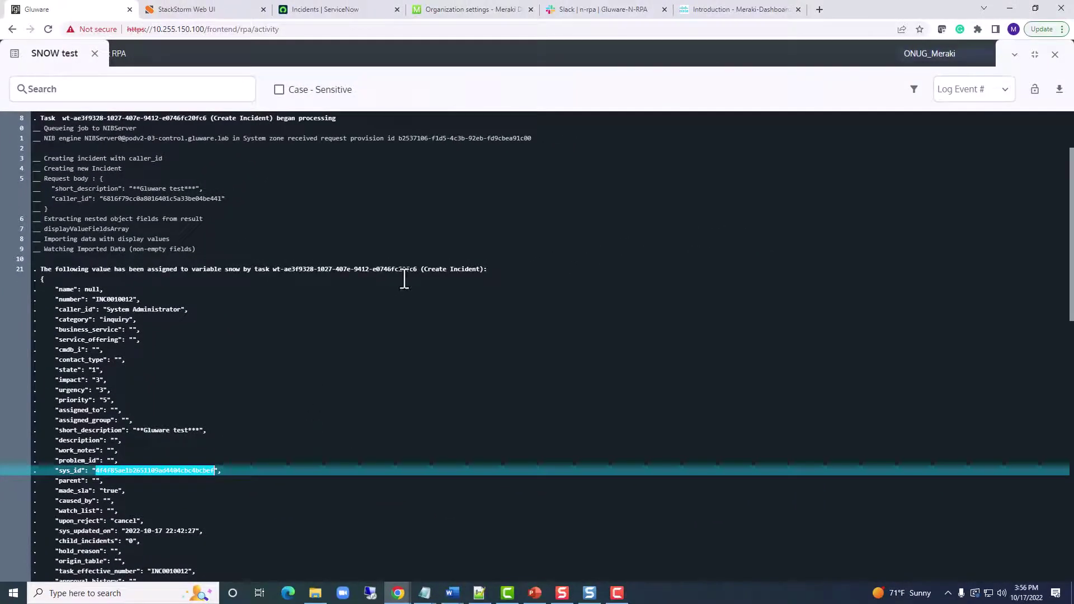
click(96, 53)
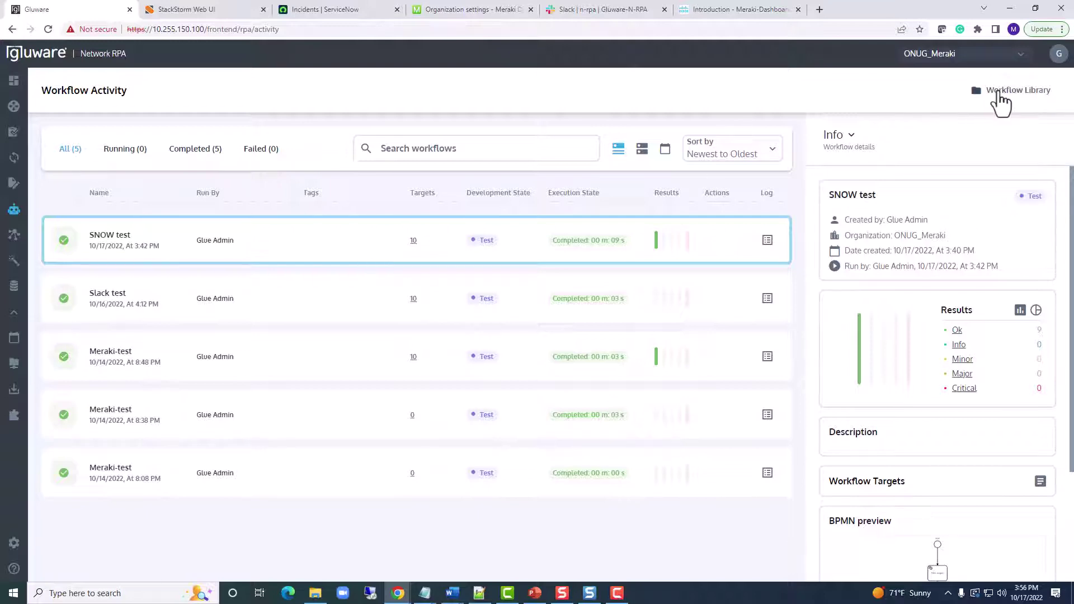
click(1003, 91)
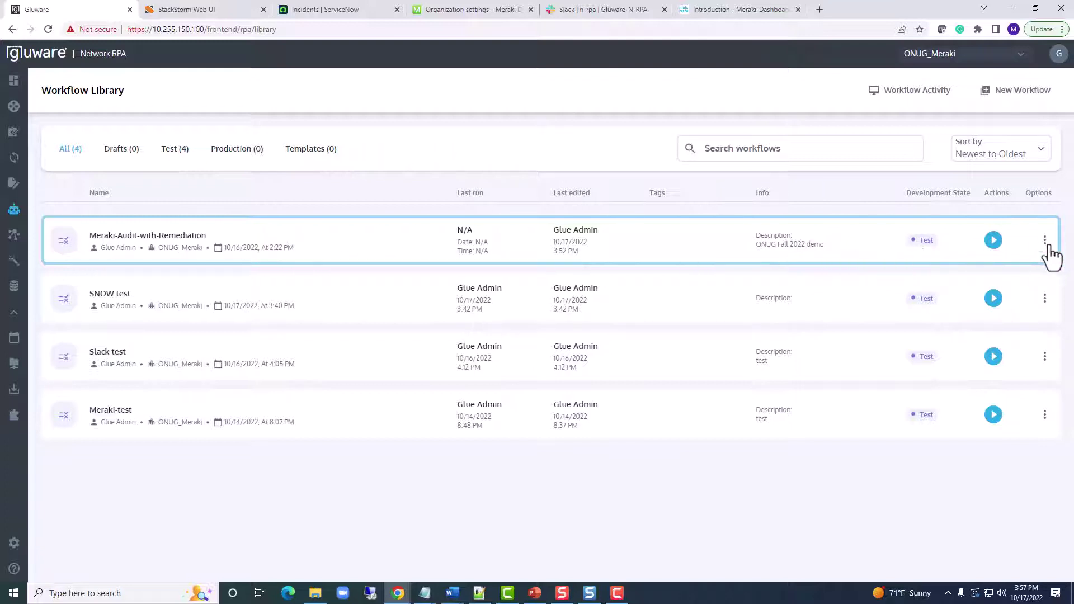
Step: Open the Meraki-Audit-with-Remediation workflow for viewing and dismiss the read-only notice
click(1044, 240)
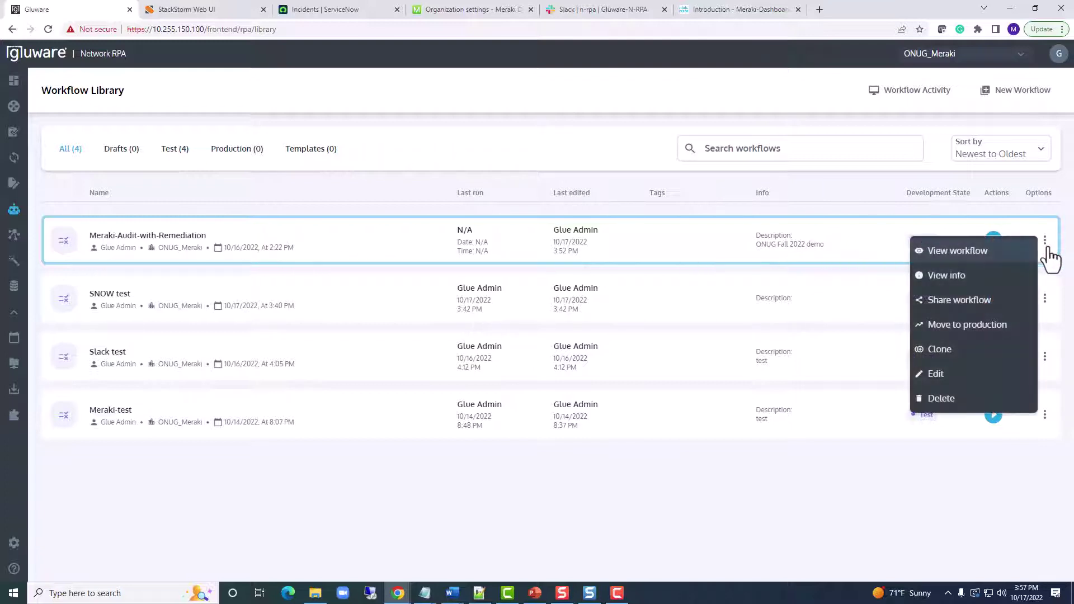
click(973, 250)
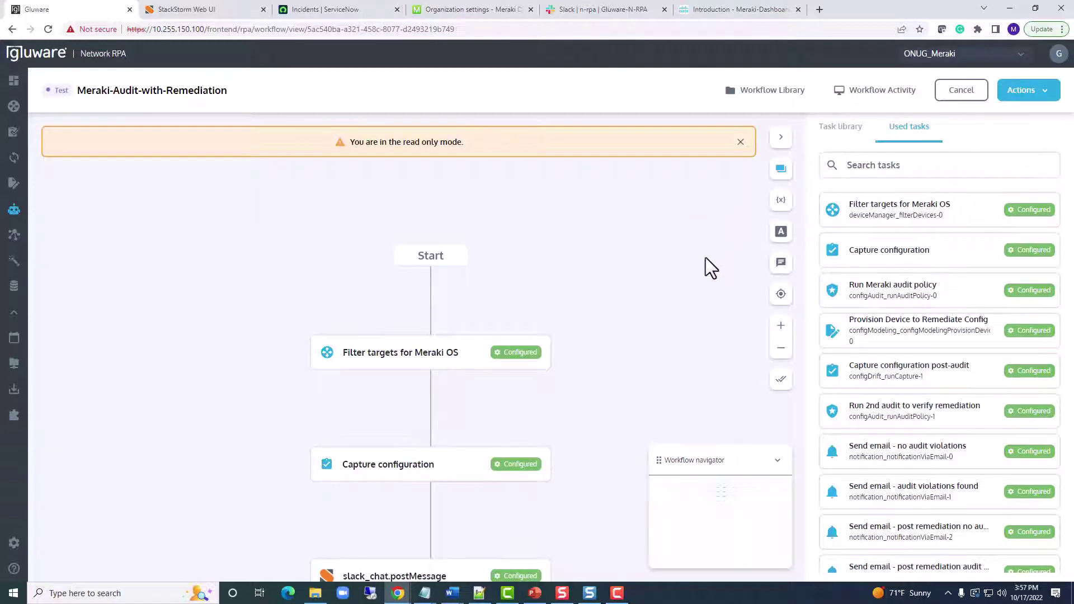
drag(688, 314, 606, 240)
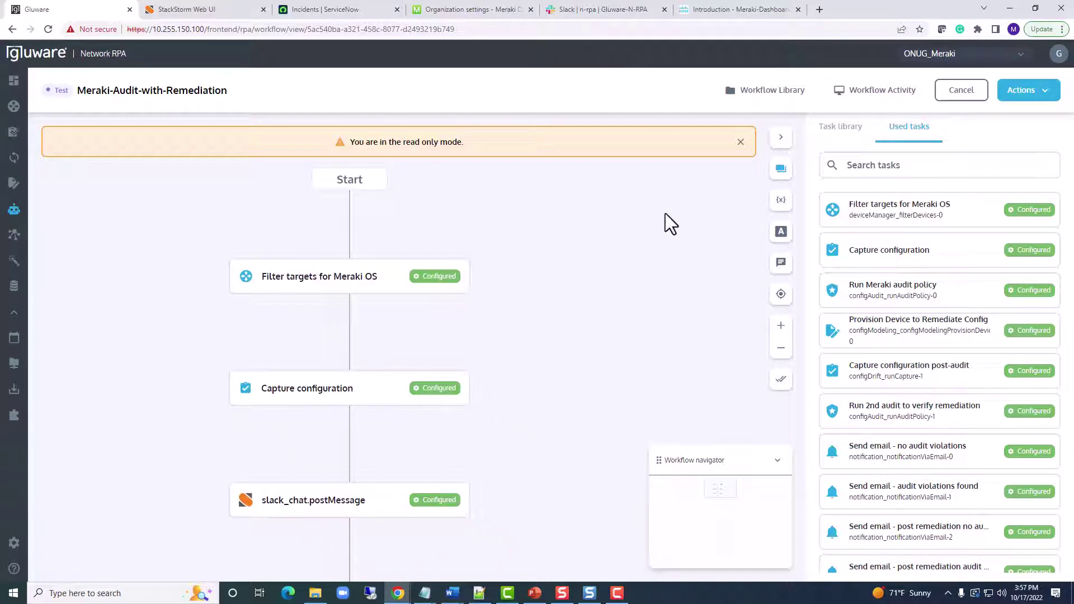
click(740, 142)
drag(587, 278, 558, 231)
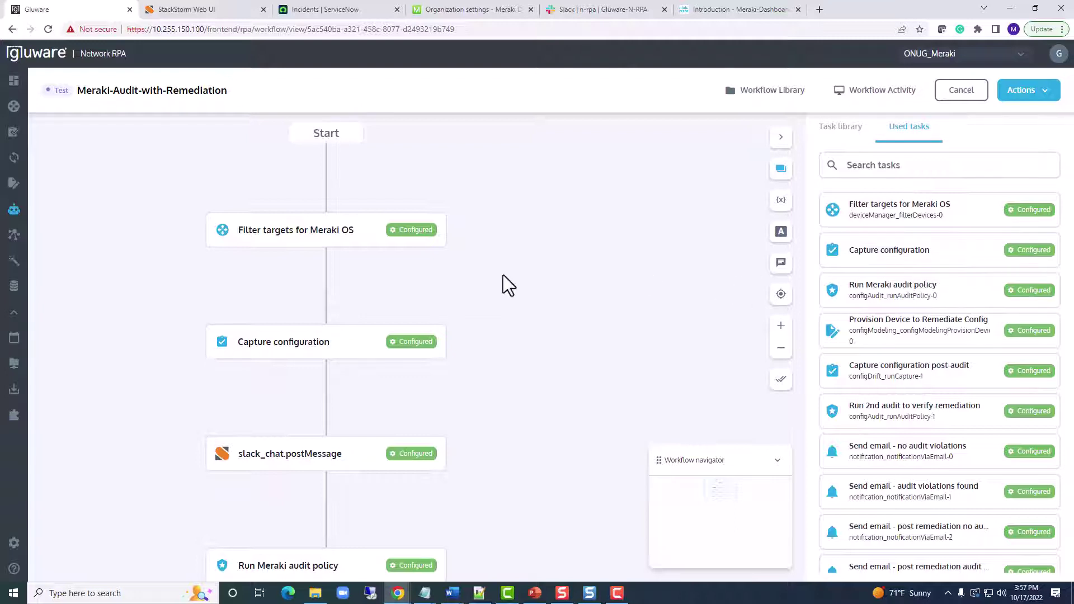
Step: Open the details of the Filter targets for Meraki OS task, followed by those of the Capture configuration task
click(295, 230)
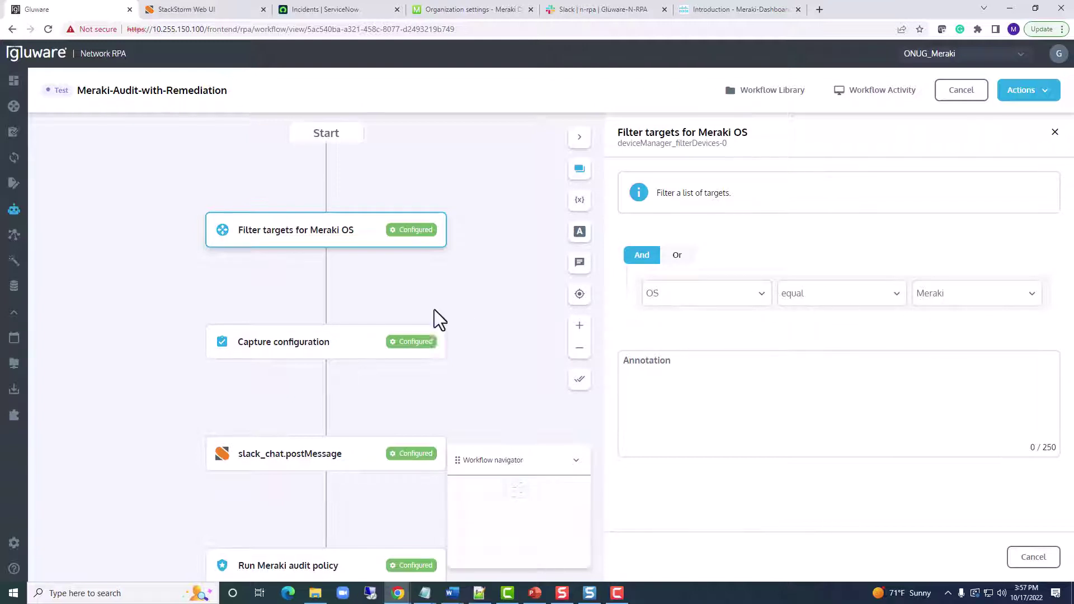
scroll(459, 297, down, 2)
click(345, 250)
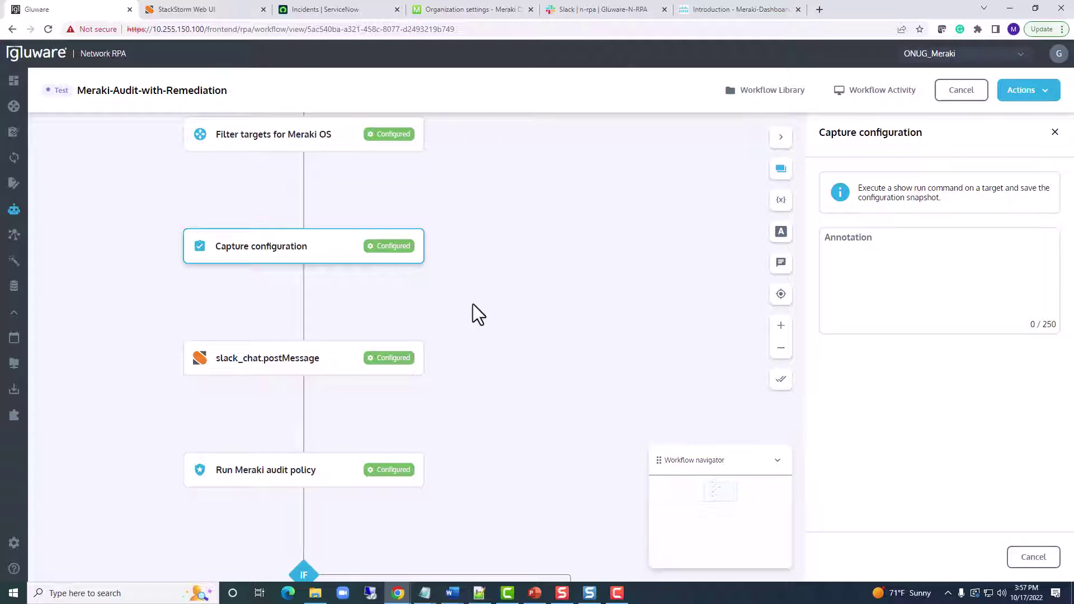
Step: Open the task configuration of slack_chat.postMessage, review its channel and highlight the message text about the Meraki audit
drag(485, 351, 455, 288)
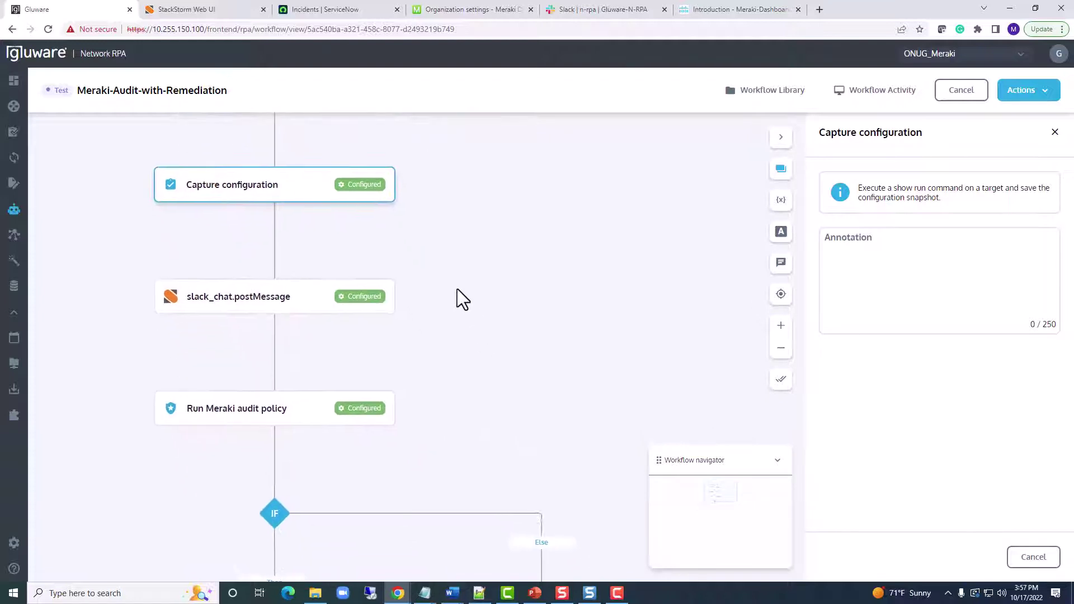
click(296, 305)
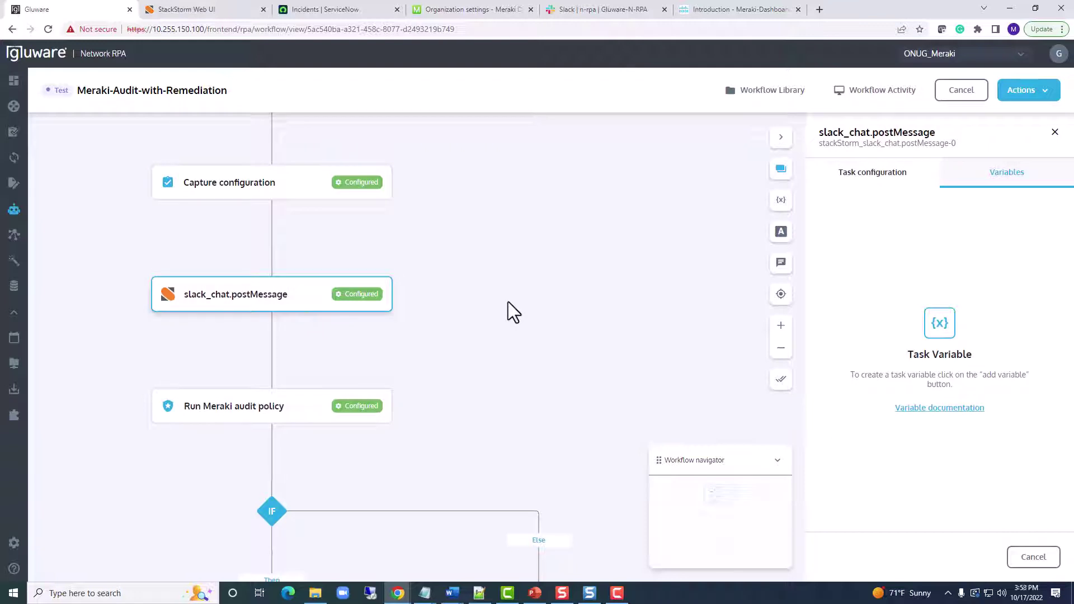
click(849, 184)
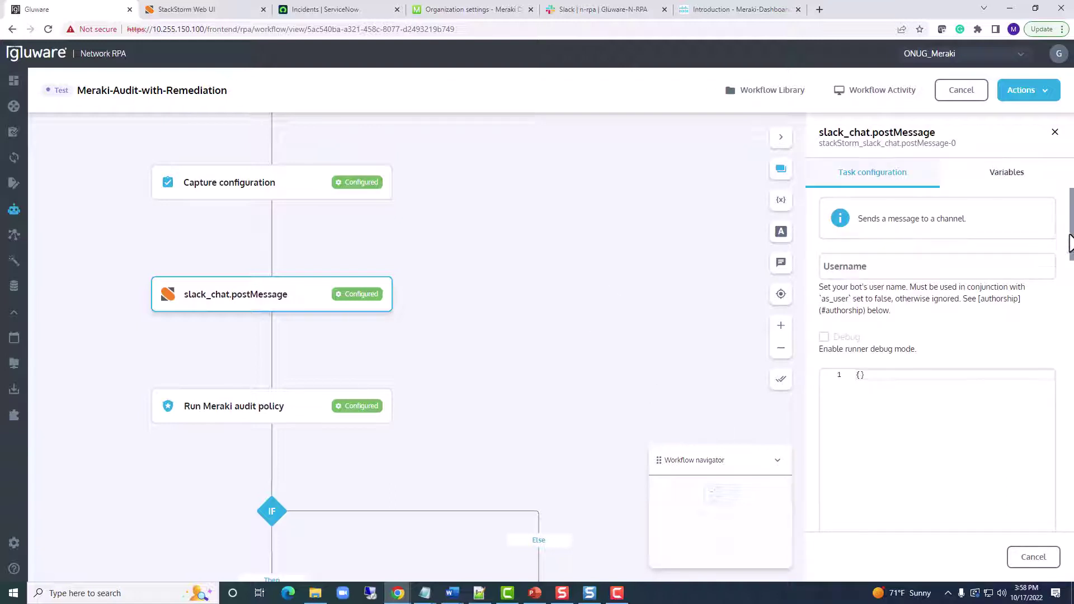
drag(1071, 238, 1072, 451)
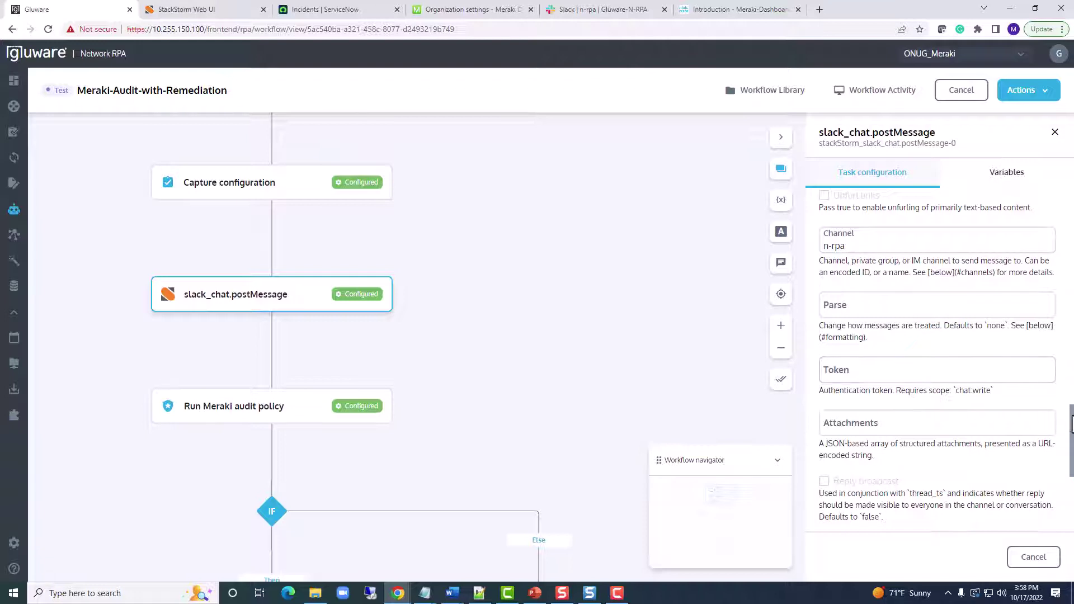
drag(1072, 421, 1072, 480)
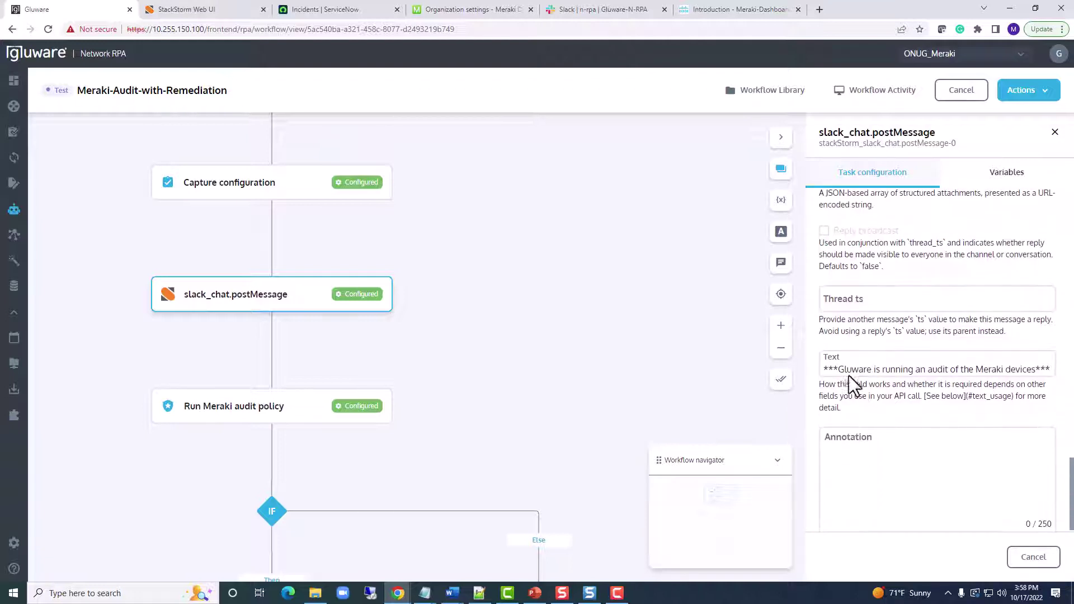
drag(838, 370, 1042, 371)
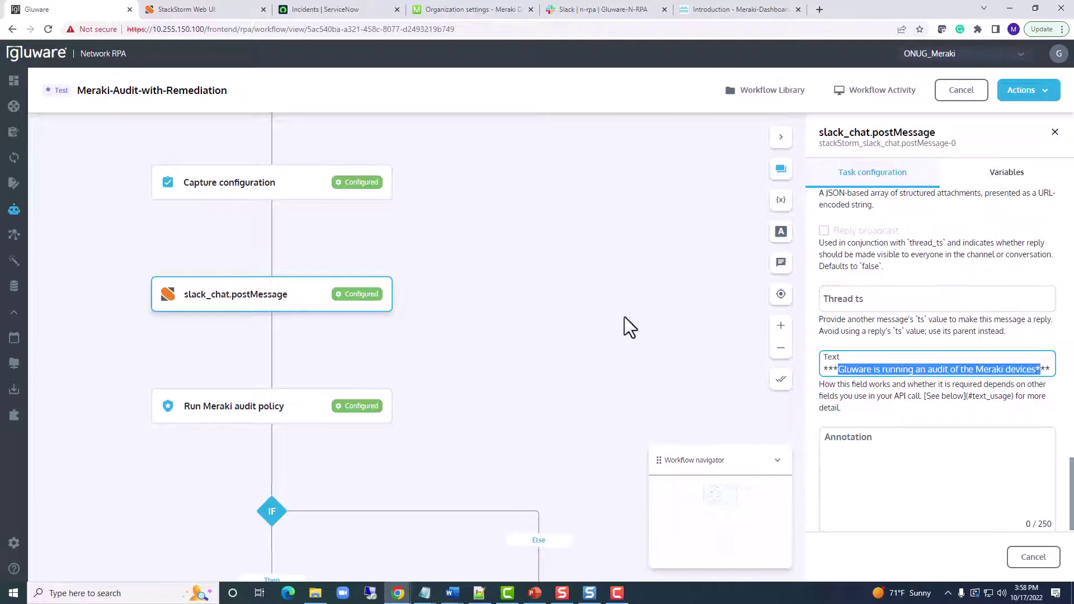
Step: Open the Run Meraki audit policy task, highlight its policy name and close the task details
drag(542, 367, 525, 220)
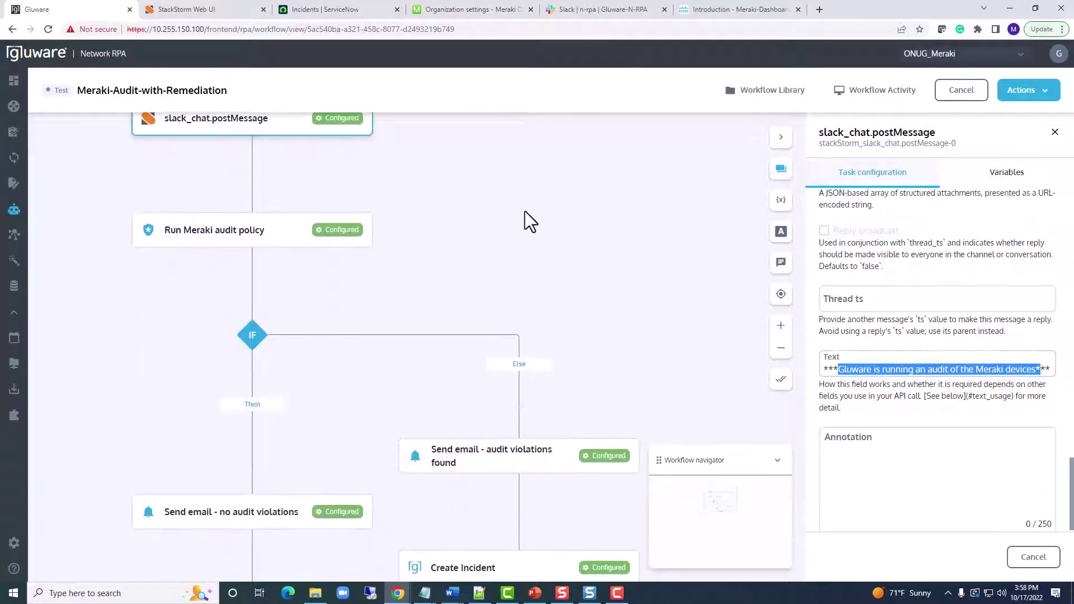
click(244, 240)
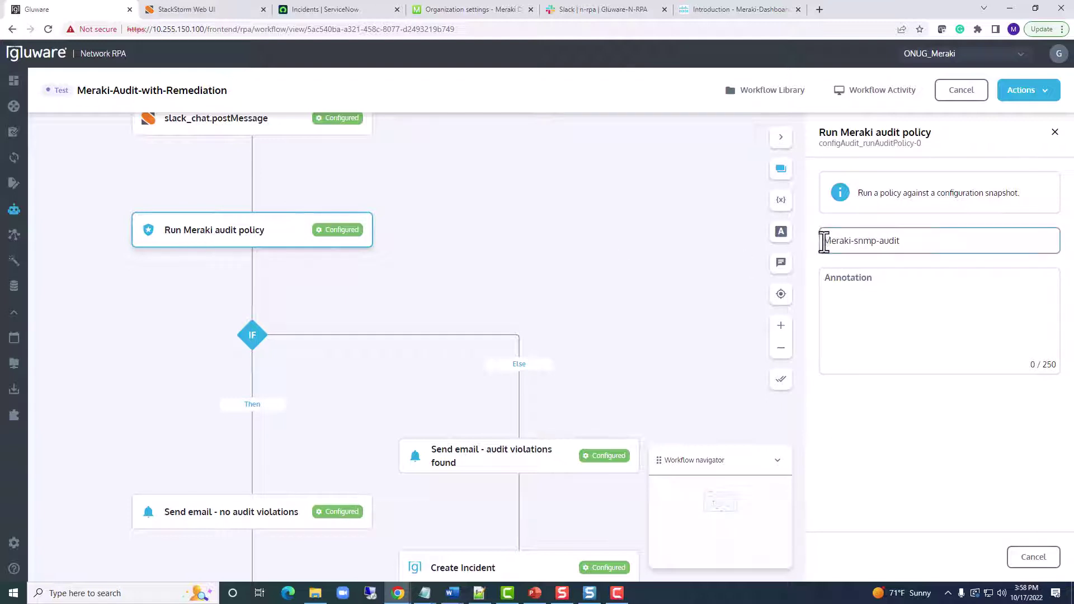
drag(822, 240, 929, 247)
click(645, 264)
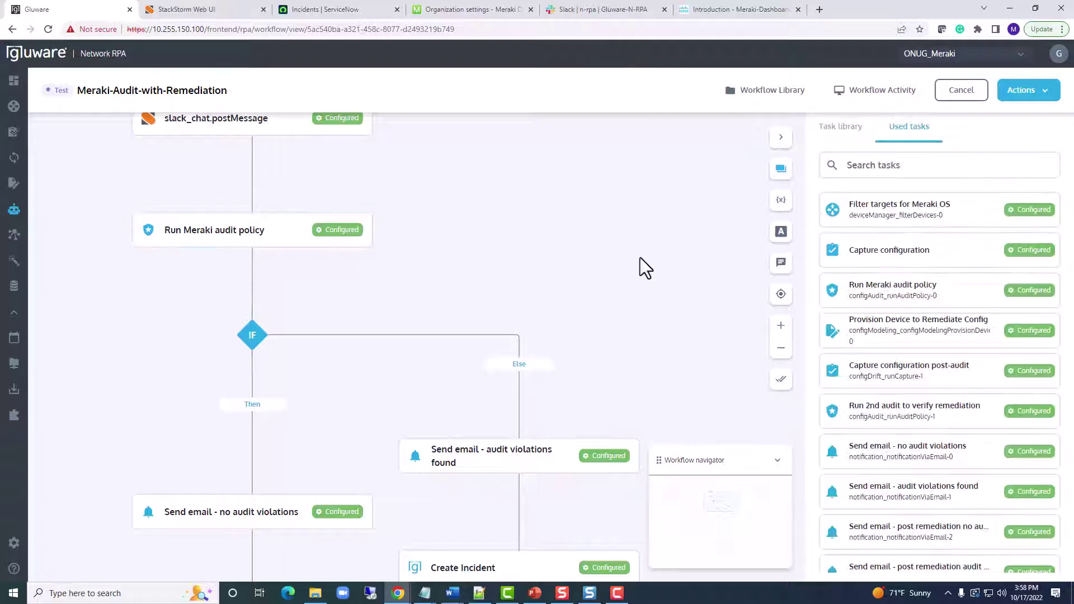
Step: Open the IF condition below the Run Meraki audit policy task and examine its audit violation criteria
drag(595, 269, 551, 169)
click(218, 239)
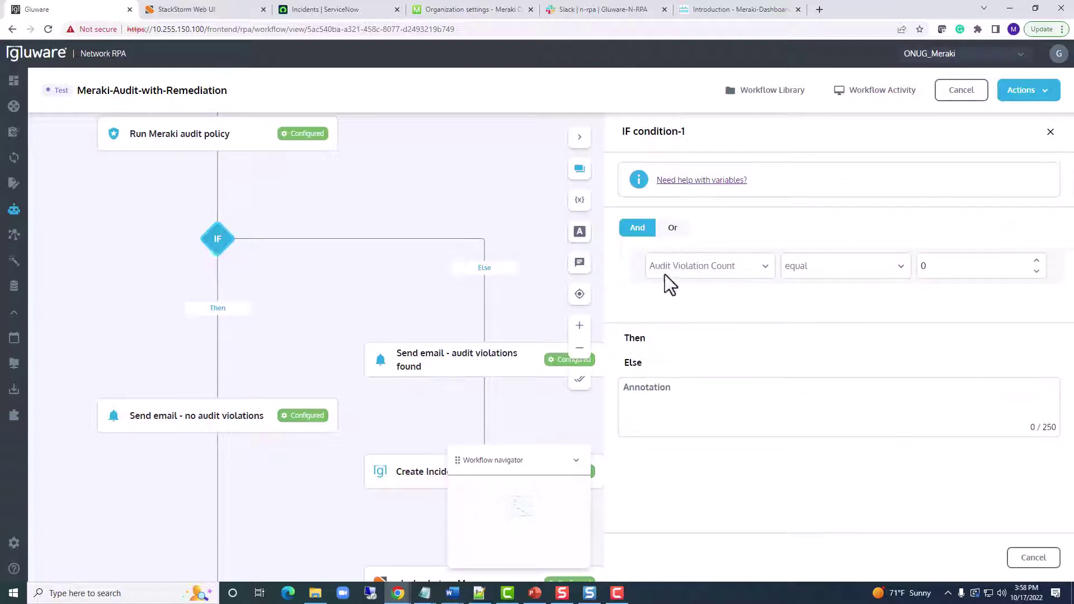
drag(121, 284, 126, 264)
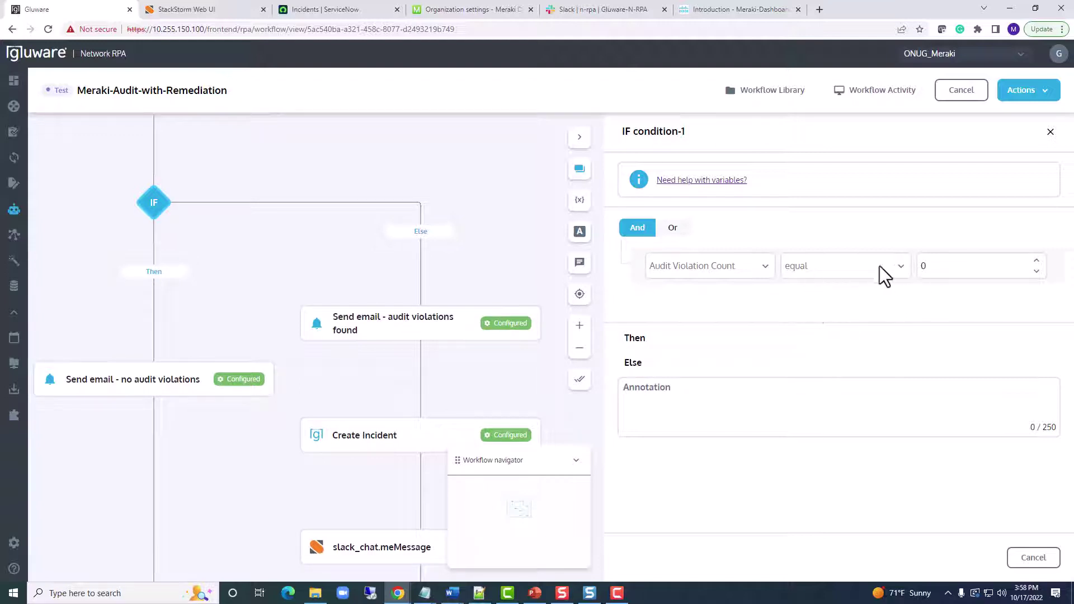
Step: Highlight the message of the no-audit-violations email task and open the details of the audit-violations-found email task
scroll(481, 235, down, 2)
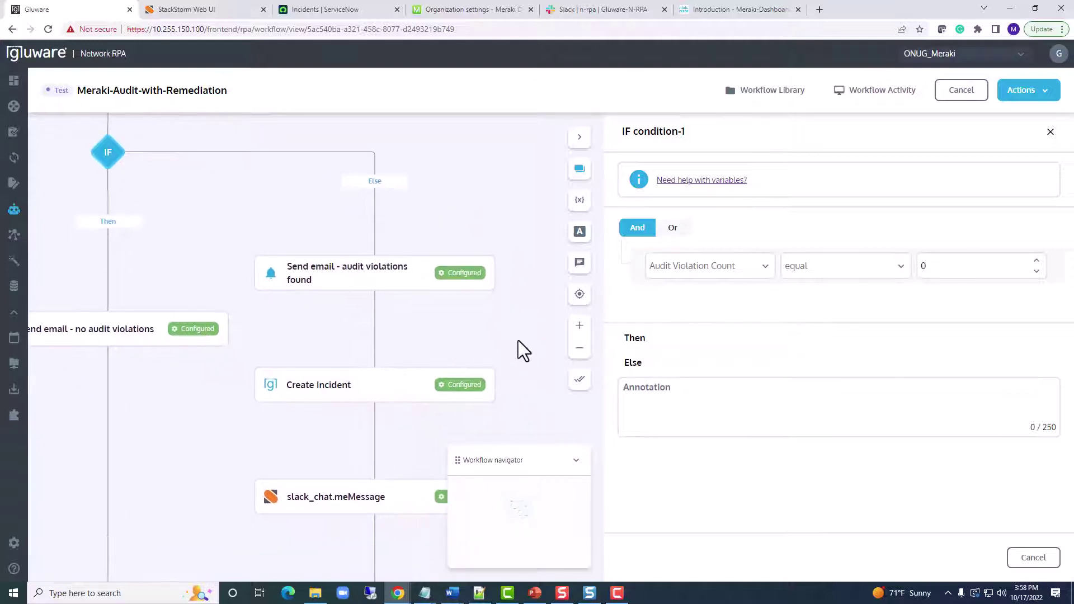
scroll(479, 287, down, 2)
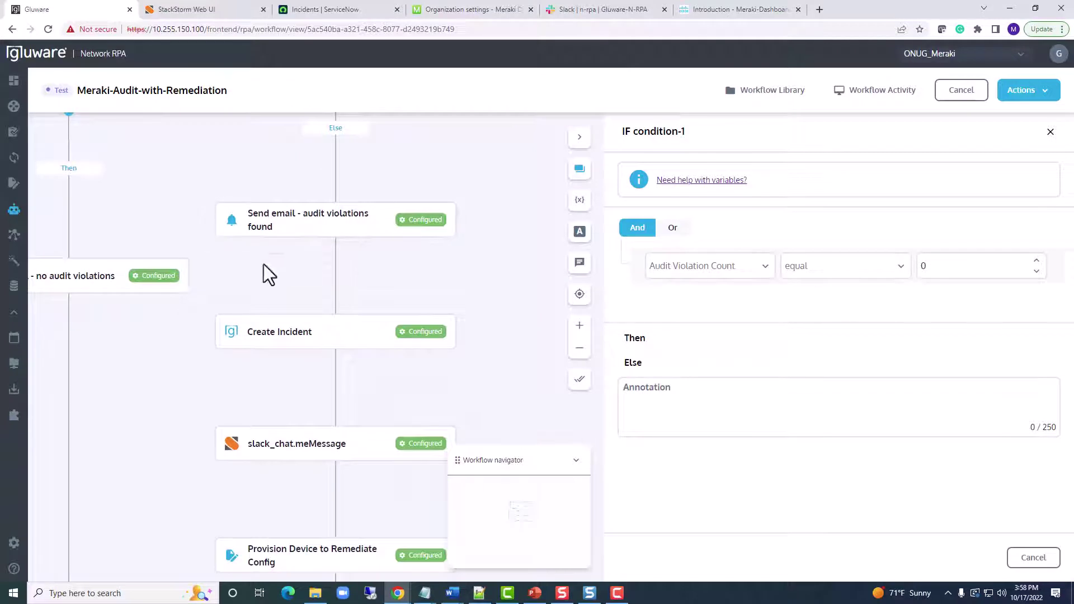
drag(263, 264, 396, 270)
click(150, 296)
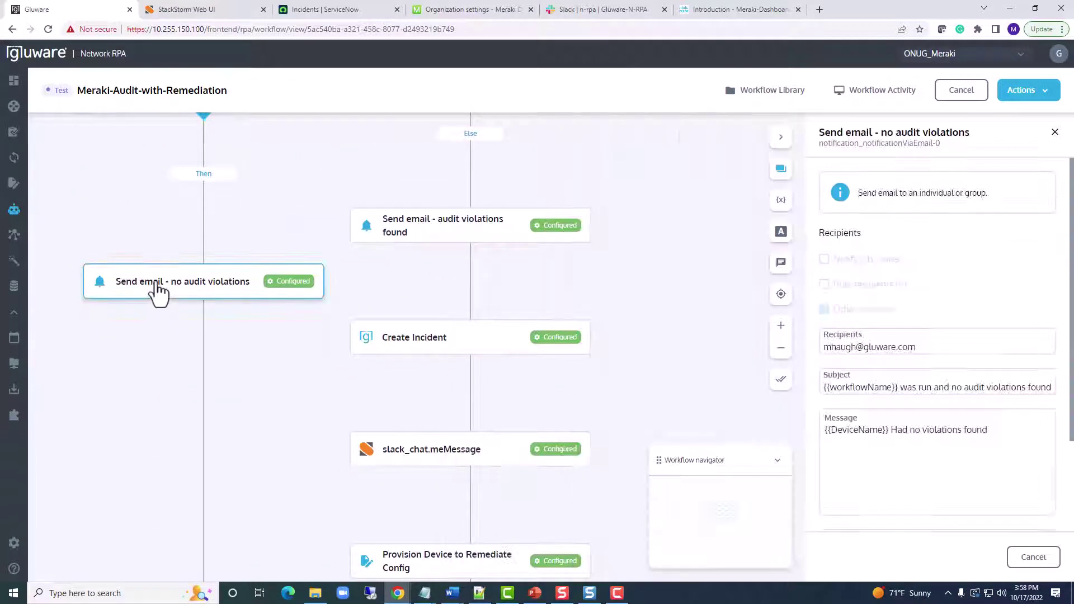
drag(902, 430, 1015, 431)
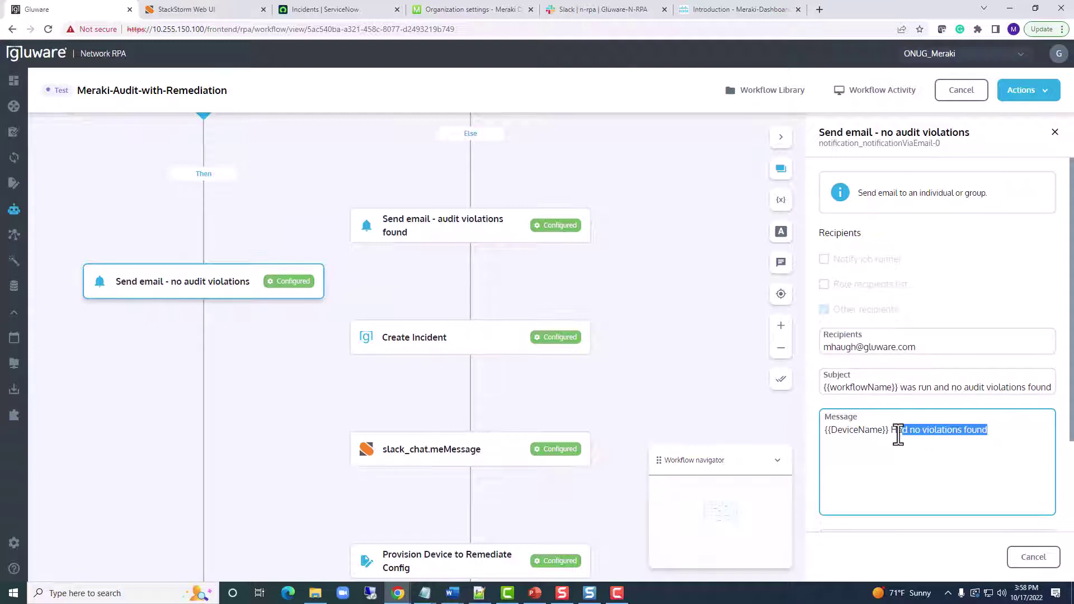
click(456, 246)
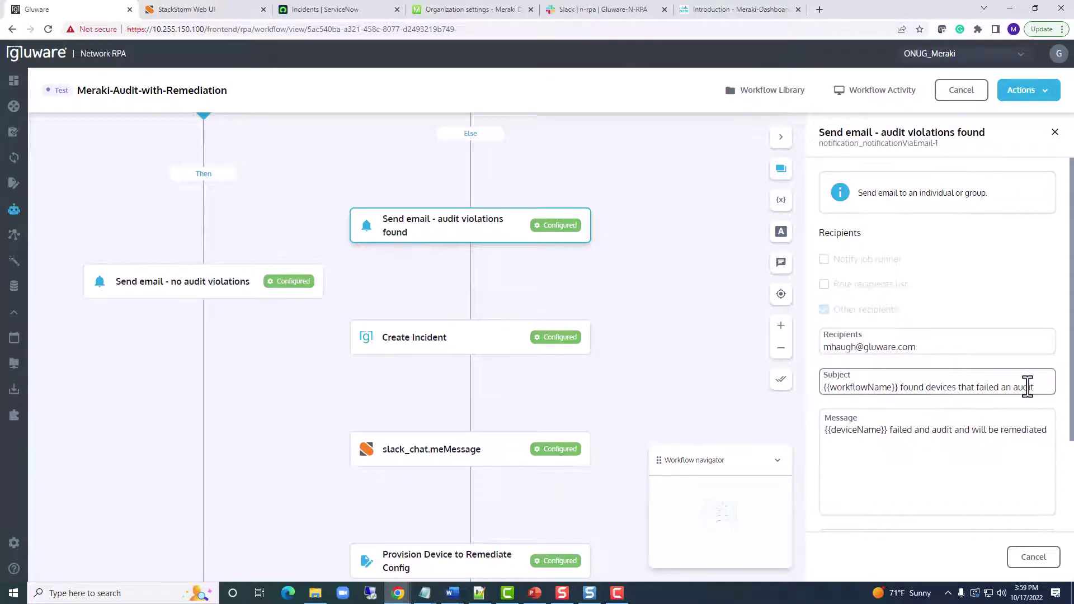
Step: Open the Create Incident task and show its task configuration with the short description
scroll(679, 314, down, 2)
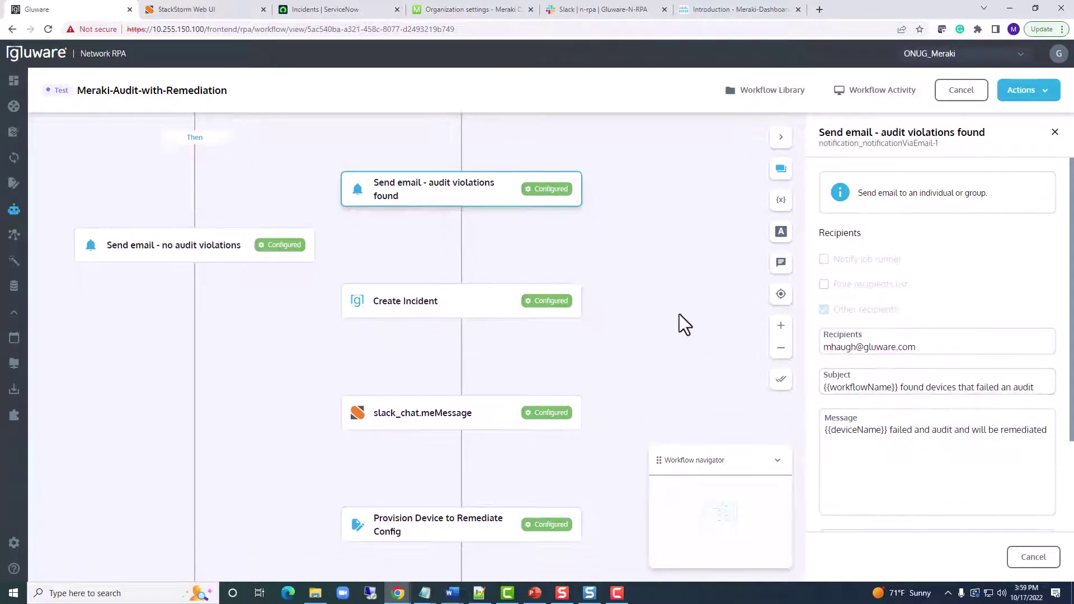
click(500, 255)
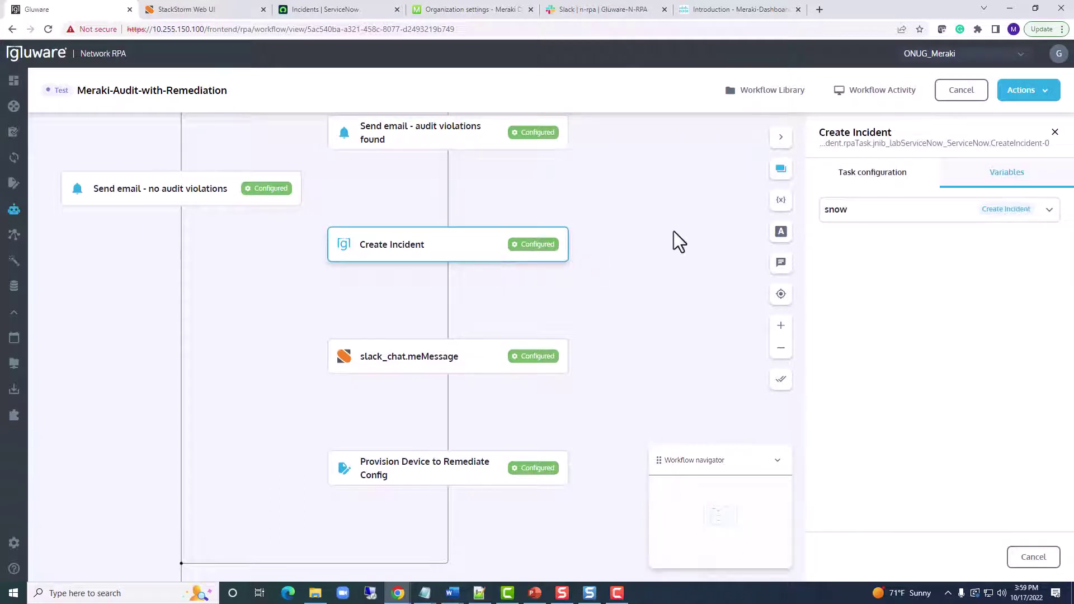
click(855, 176)
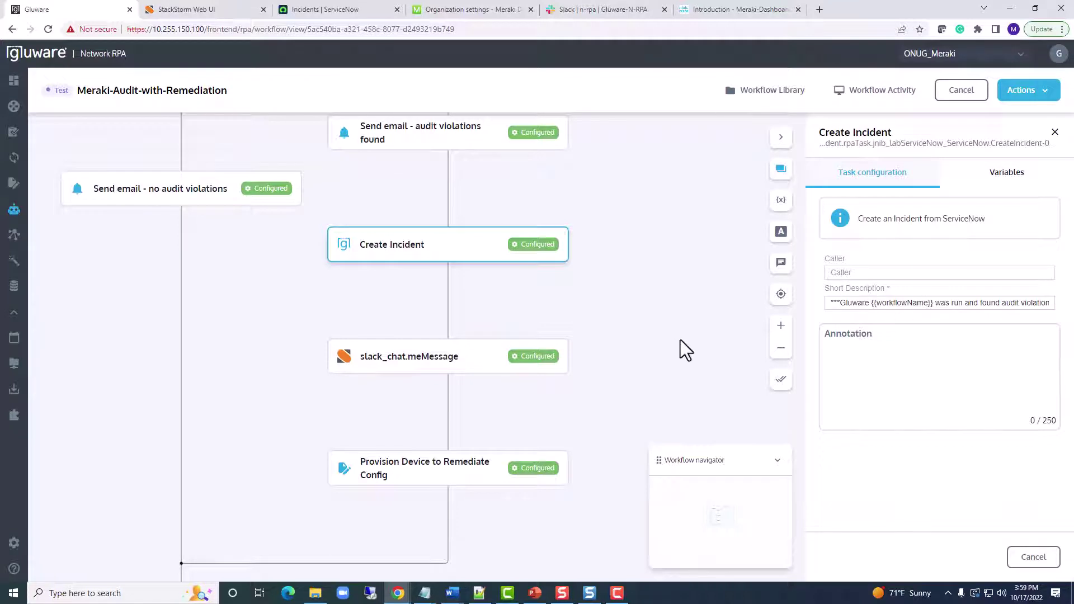
Step: Review the channel and message text in the slack_chat.meMessage task configuration, and open the Provision Device to Remediate Config task
scroll(677, 350, down, 2)
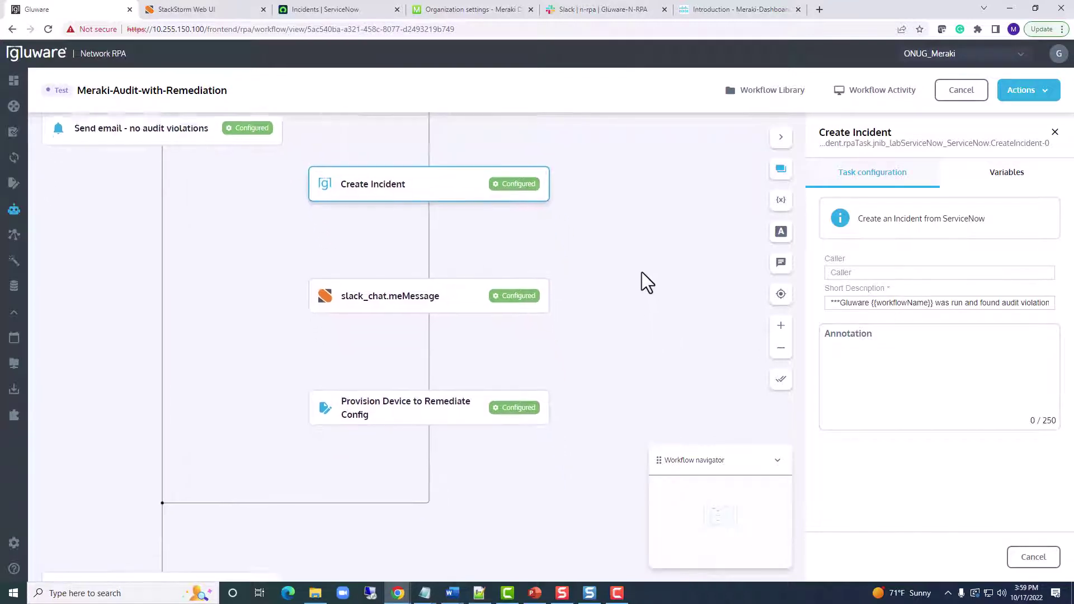
click(456, 288)
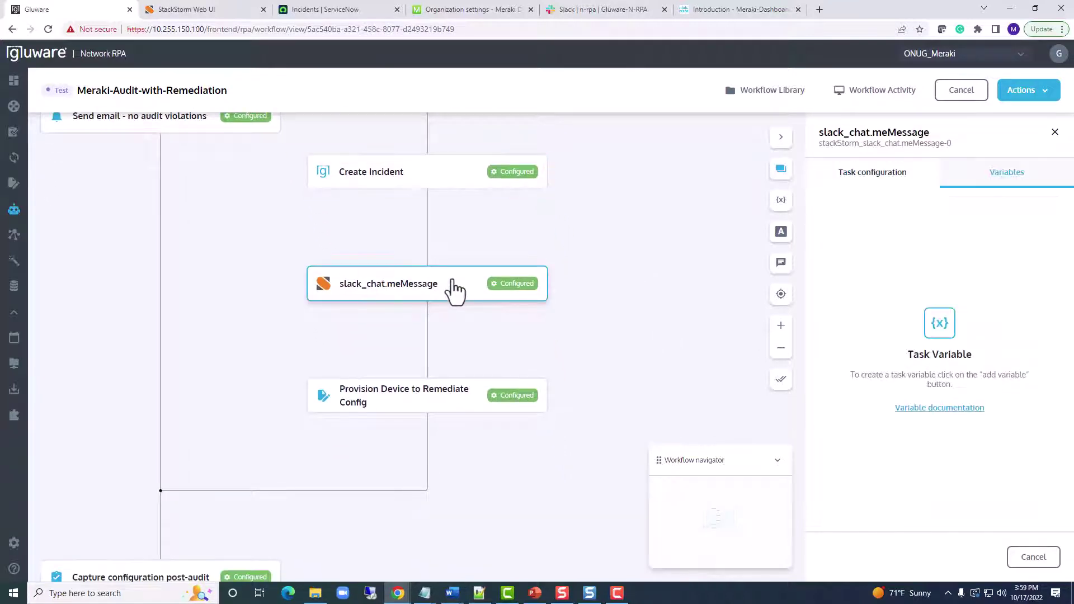
click(863, 180)
scroll(991, 377, down, 6)
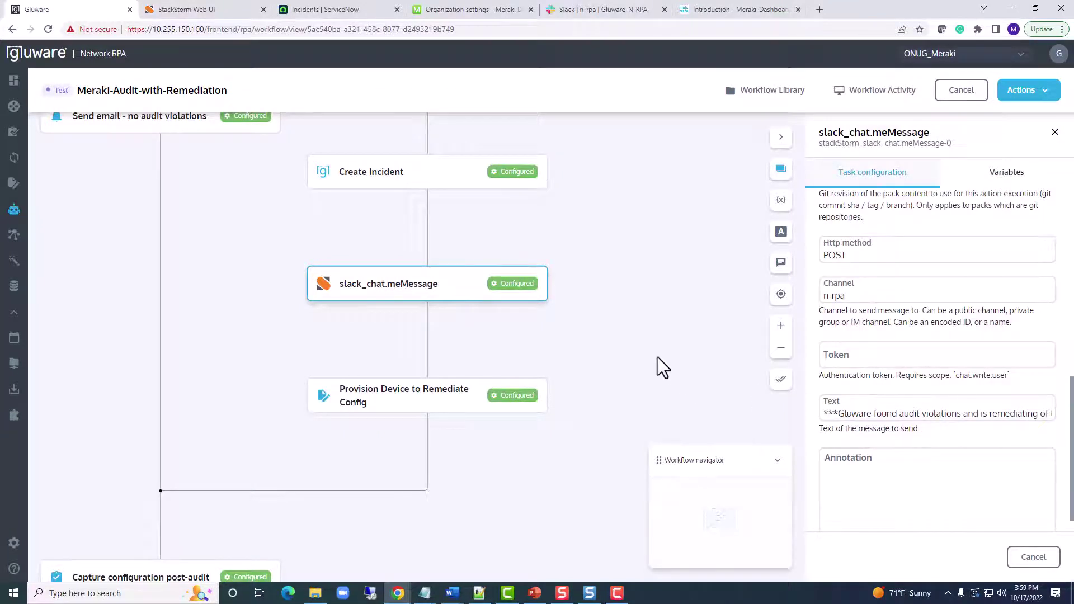
scroll(643, 347, down, 2)
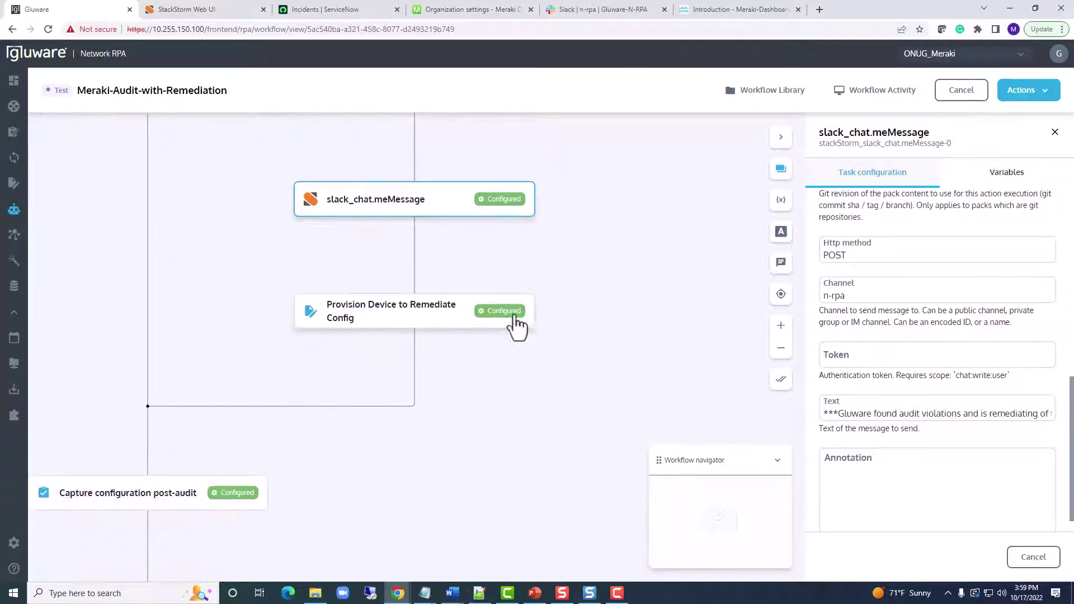
click(444, 320)
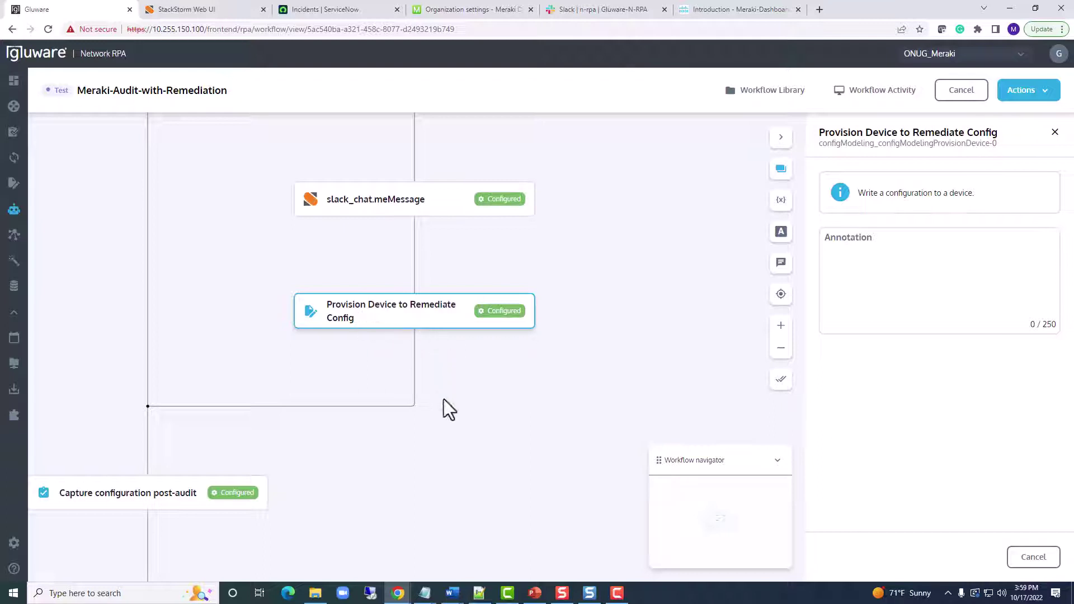
Step: Open the task configuration of the Update Incident task in the Else branch following the second audit
drag(444, 400, 570, 178)
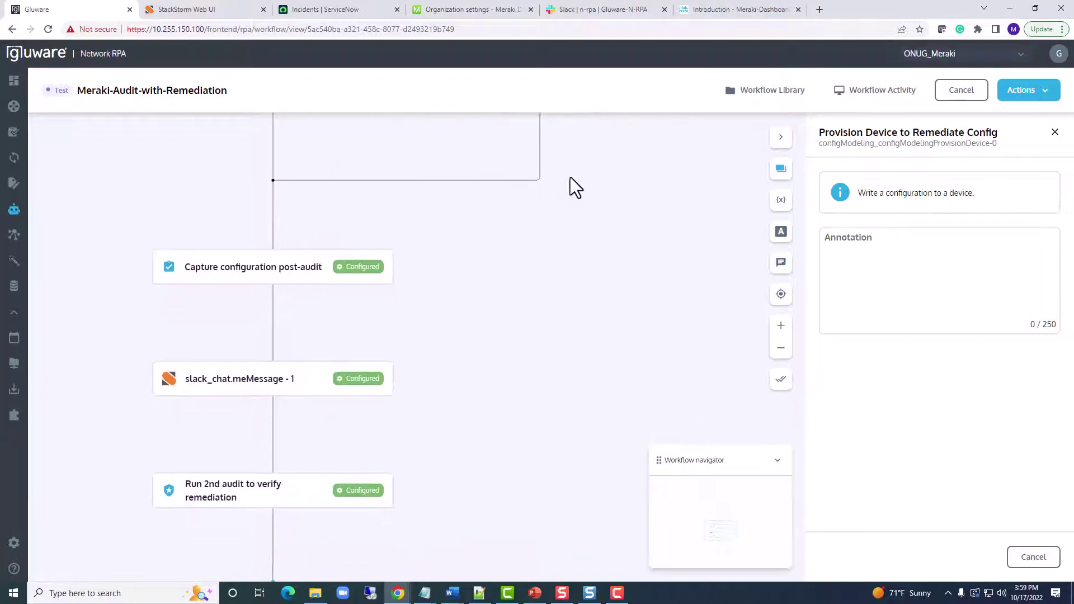
drag(533, 286, 550, 203)
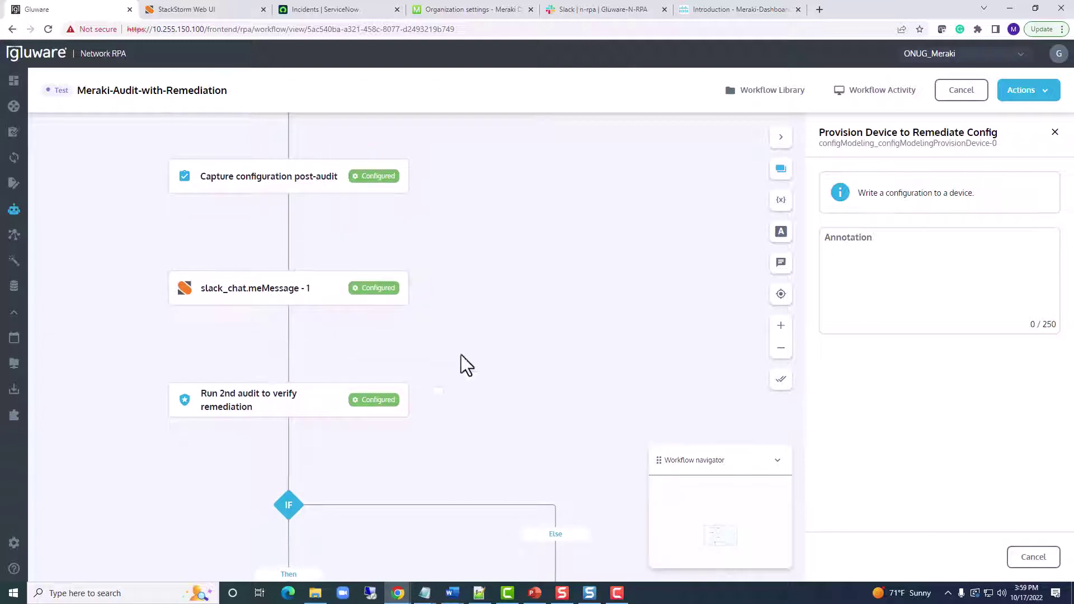
drag(463, 365, 458, 190)
scroll(459, 193, down, 1)
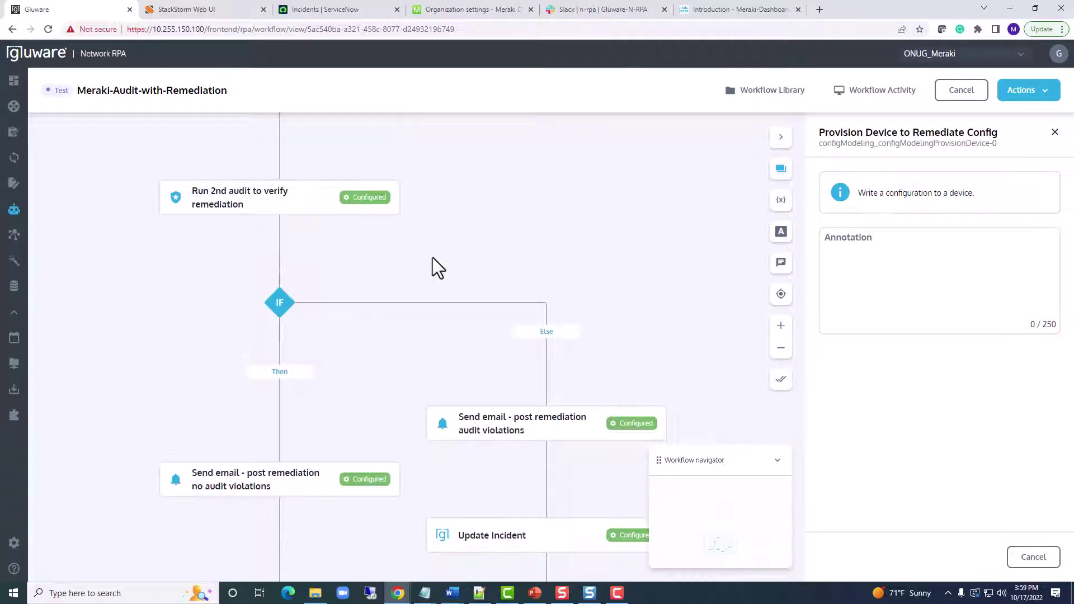
scroll(439, 224, down, 2)
scroll(412, 283, down, 3)
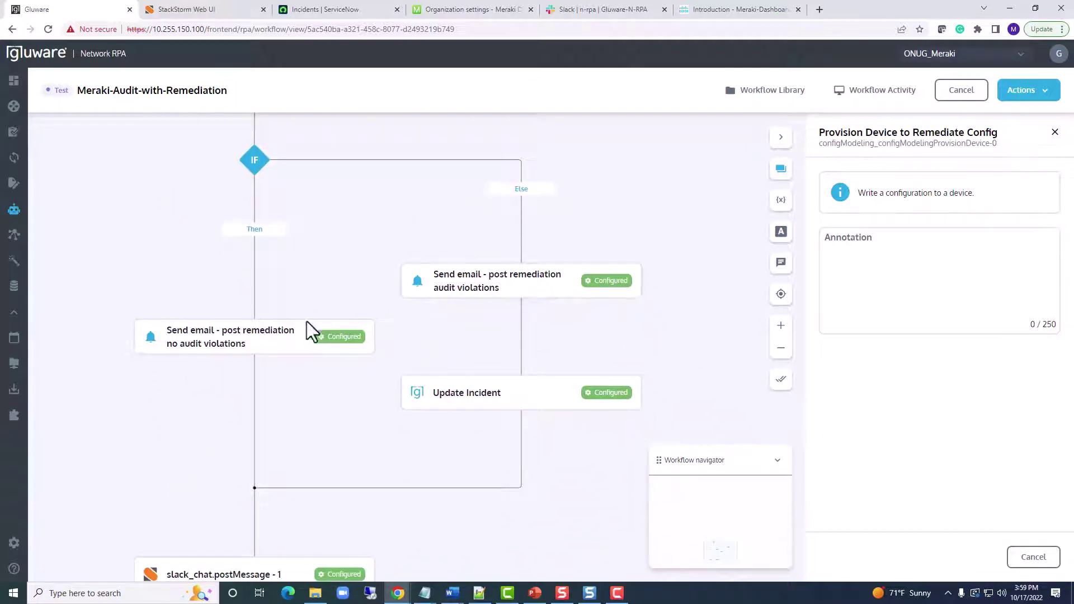
click(525, 396)
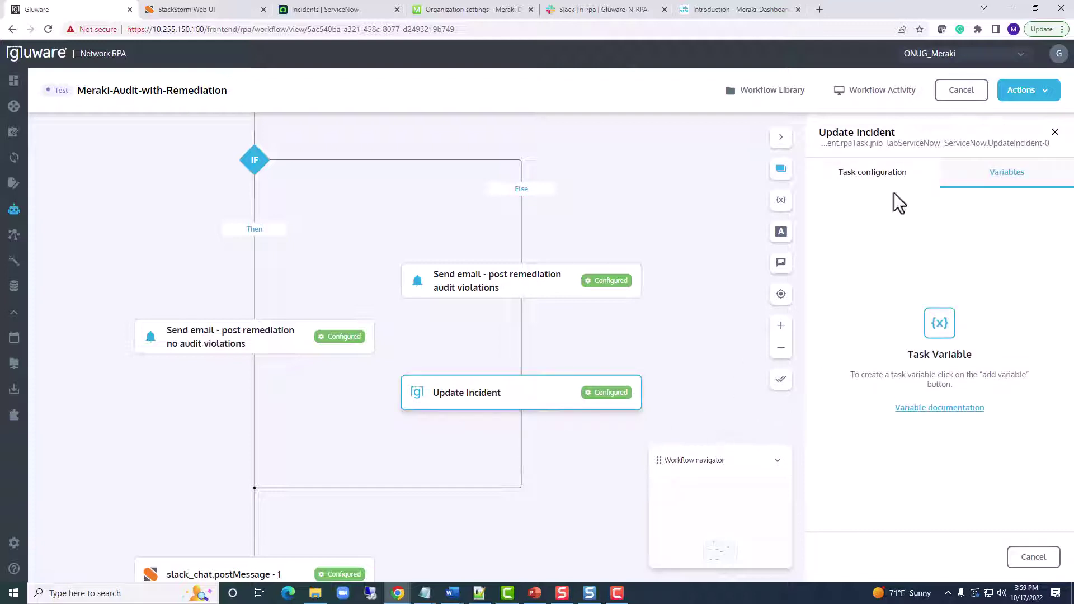
click(874, 177)
Step: Highlight the Work Notes text in the Update Incident configuration and close the task details
scroll(896, 297, down, 8)
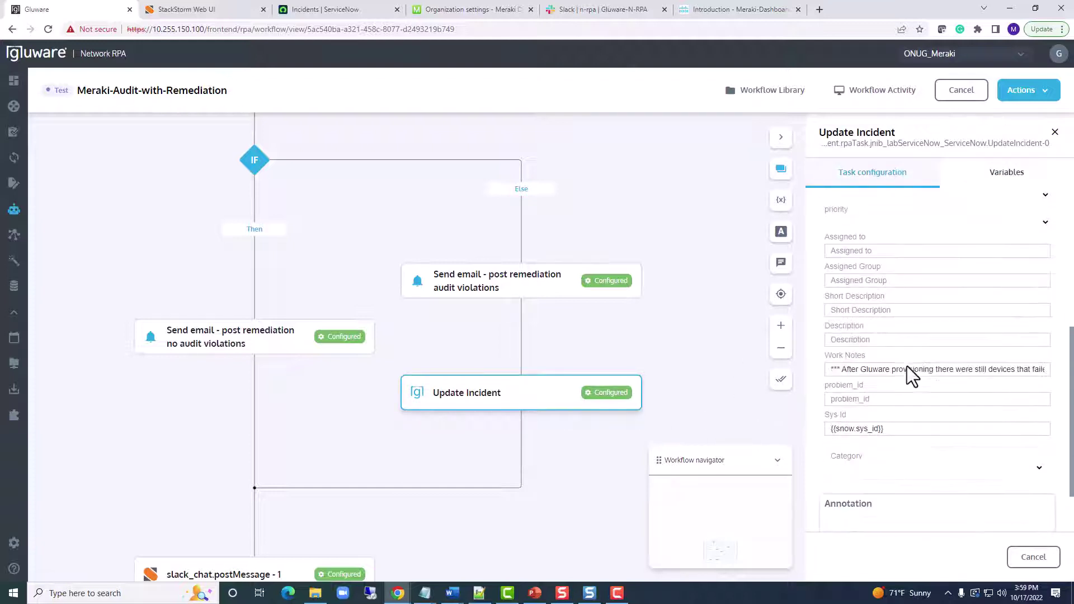
scroll(895, 376, down, 1)
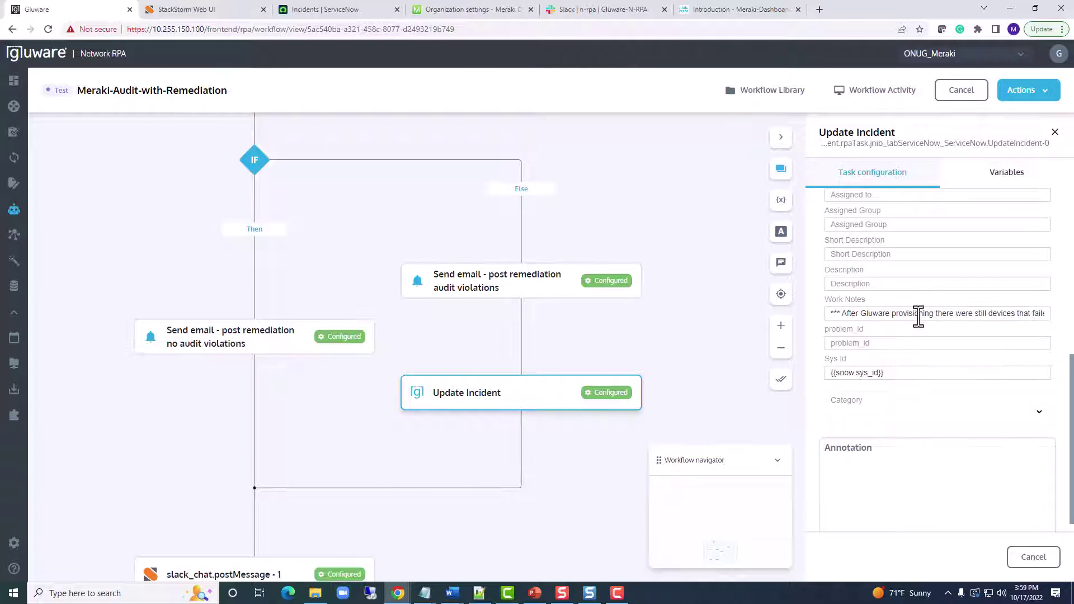
drag(918, 315, 1043, 319)
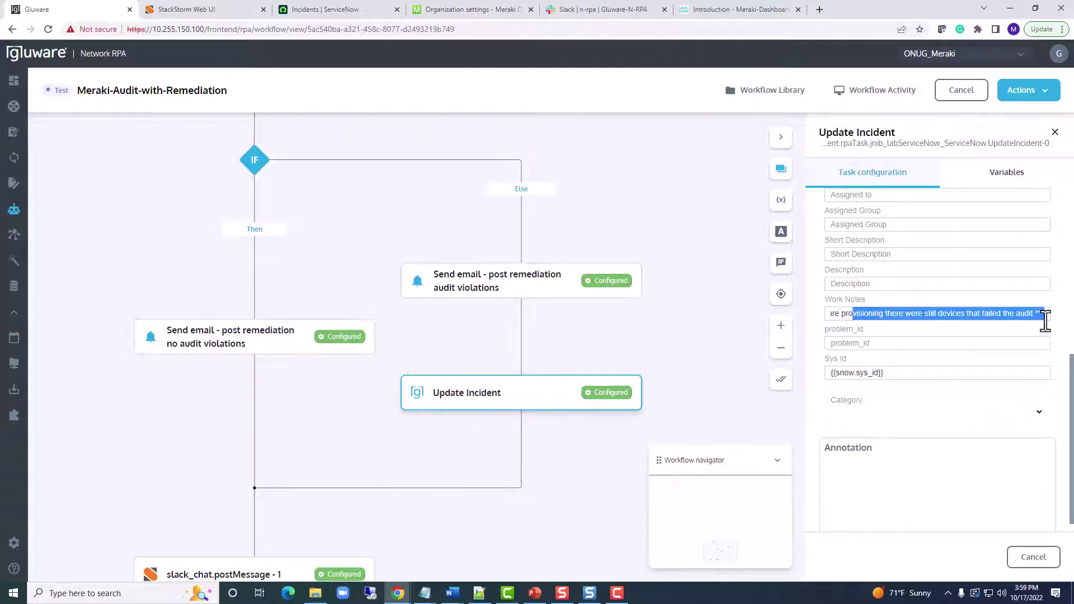
click(744, 330)
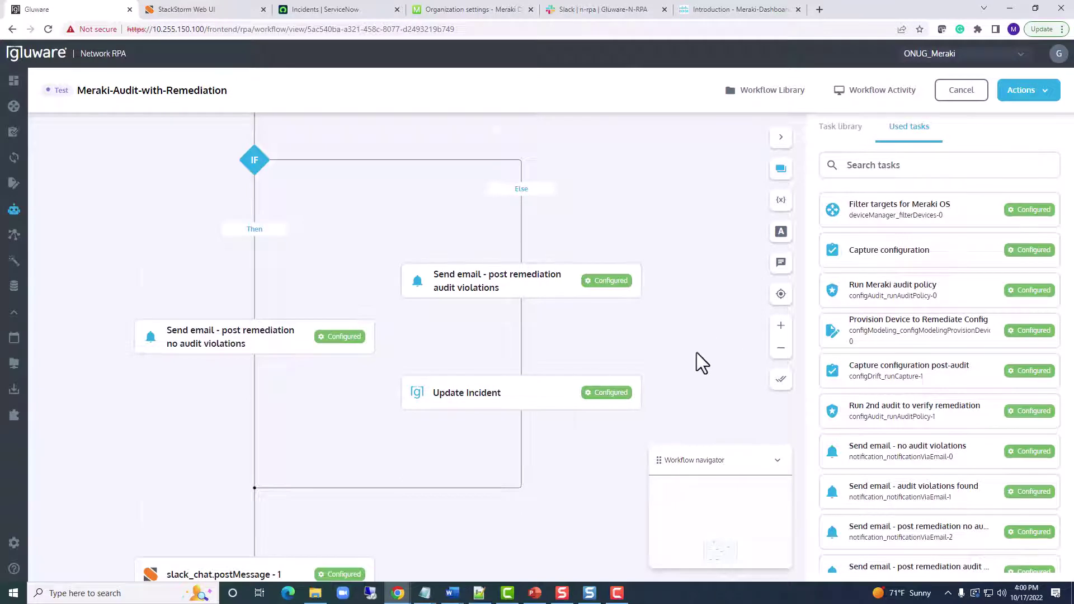
Step: Open the slack_chat.postMessage - 1 task at the workflow's end and review the overall flow back to Start
drag(696, 353, 696, 216)
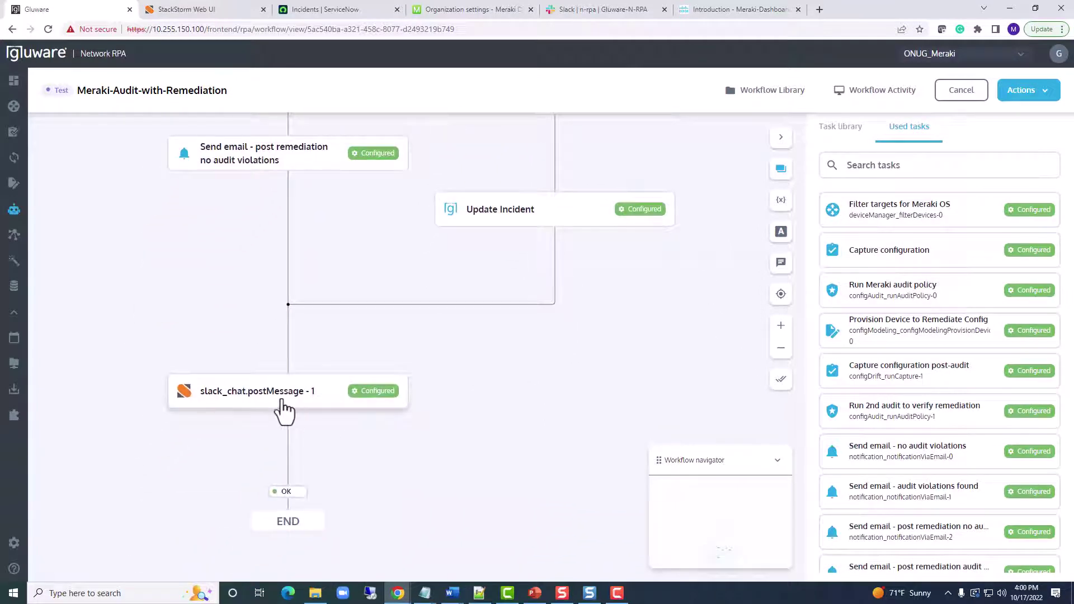
click(280, 398)
scroll(479, 392, up, 2)
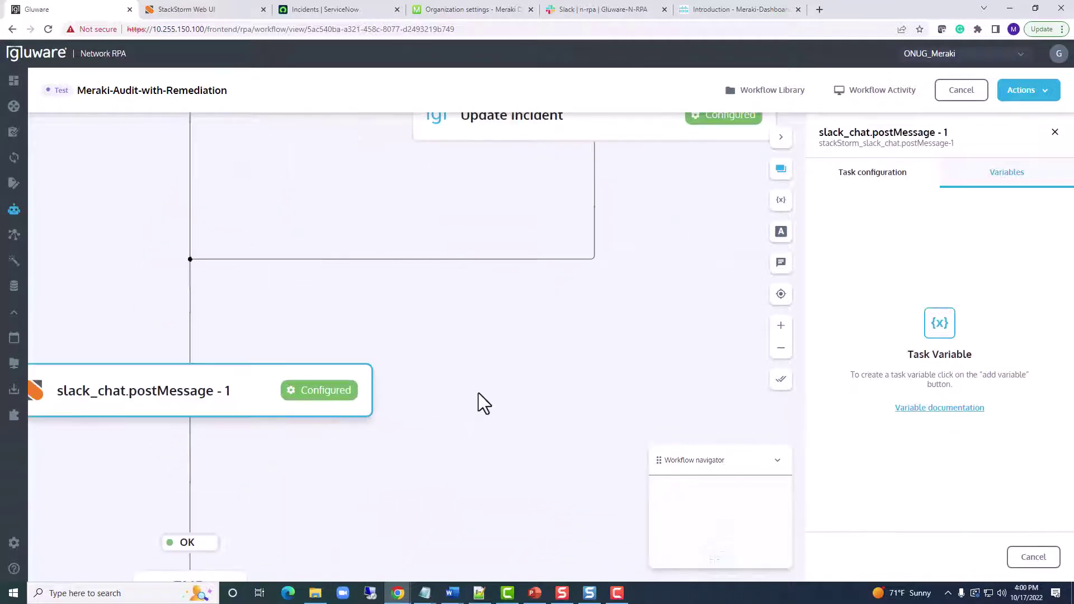
scroll(485, 396, down, 4)
scroll(462, 185, down, 2)
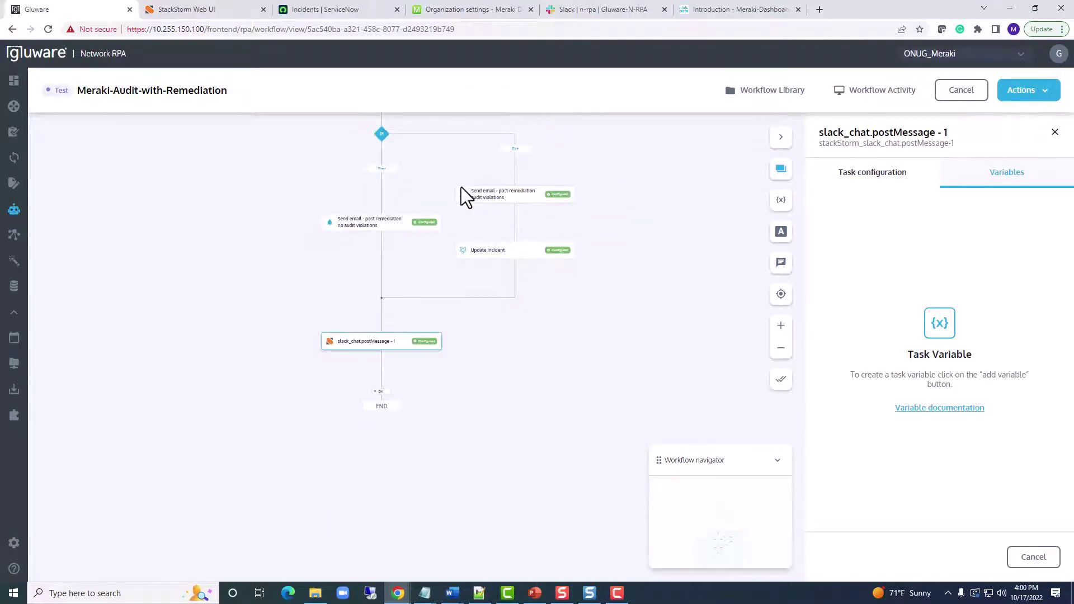
scroll(688, 361, up, 8)
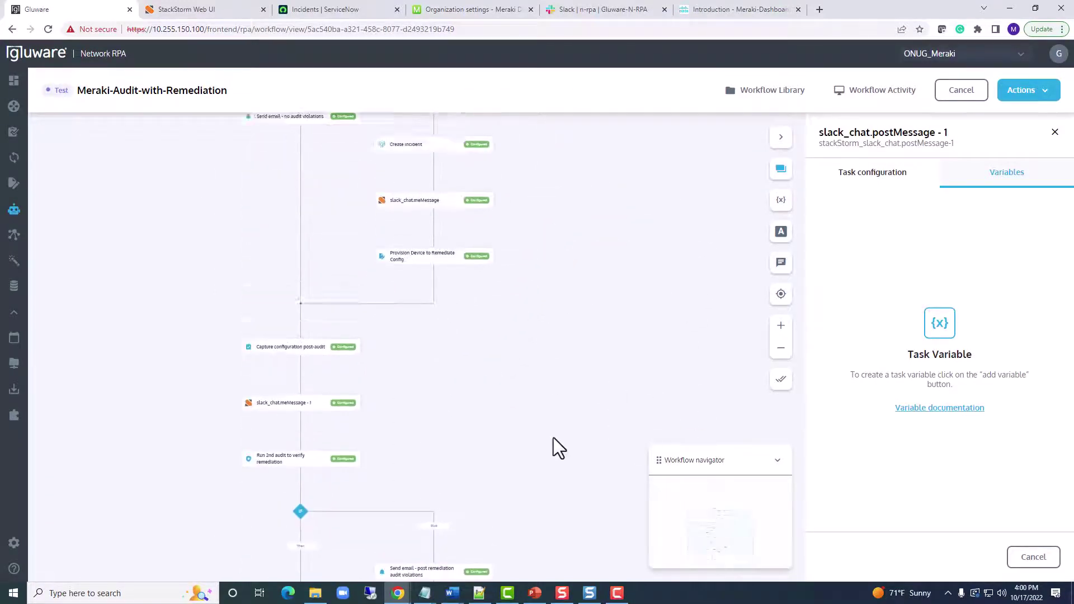
scroll(532, 343, up, 5)
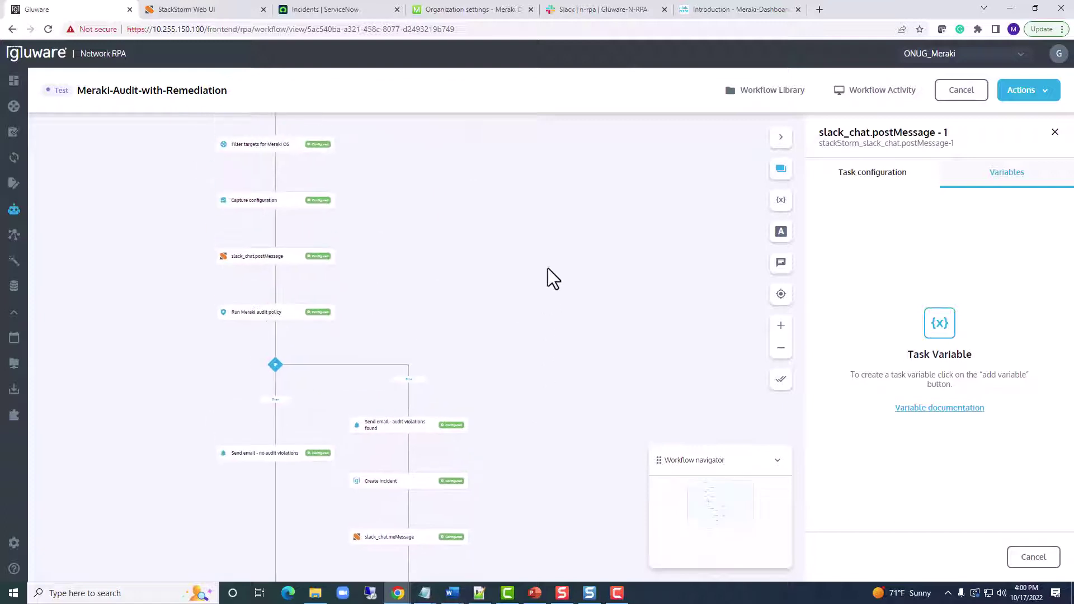
scroll(545, 240, up, 2)
drag(538, 280, 579, 285)
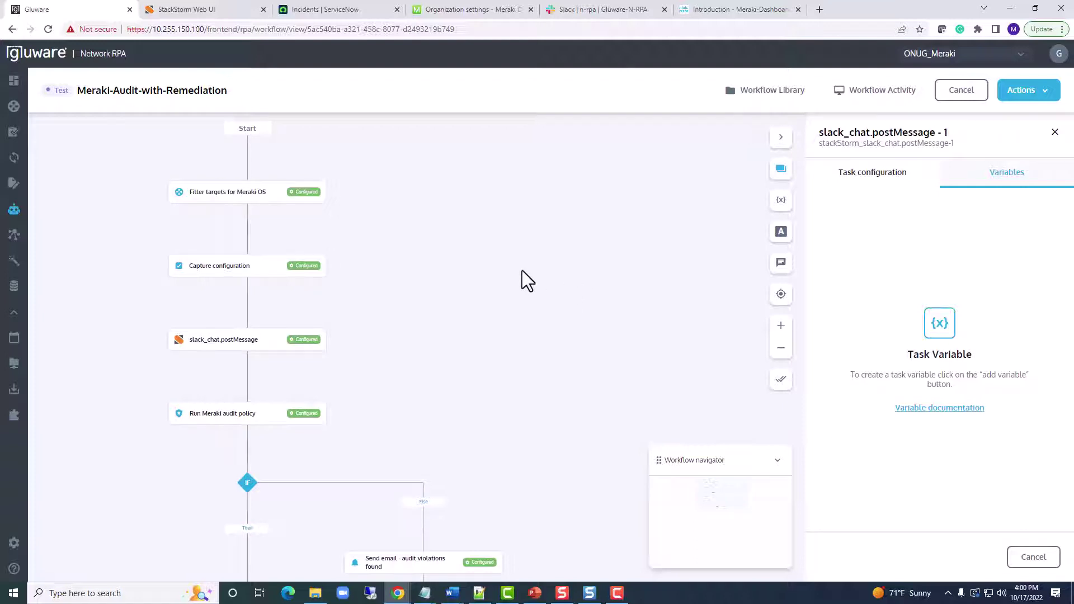
Step: Run the Meraki-Audit-with-Remediation workflow from the Workflow Library and go to its activity
click(894, 92)
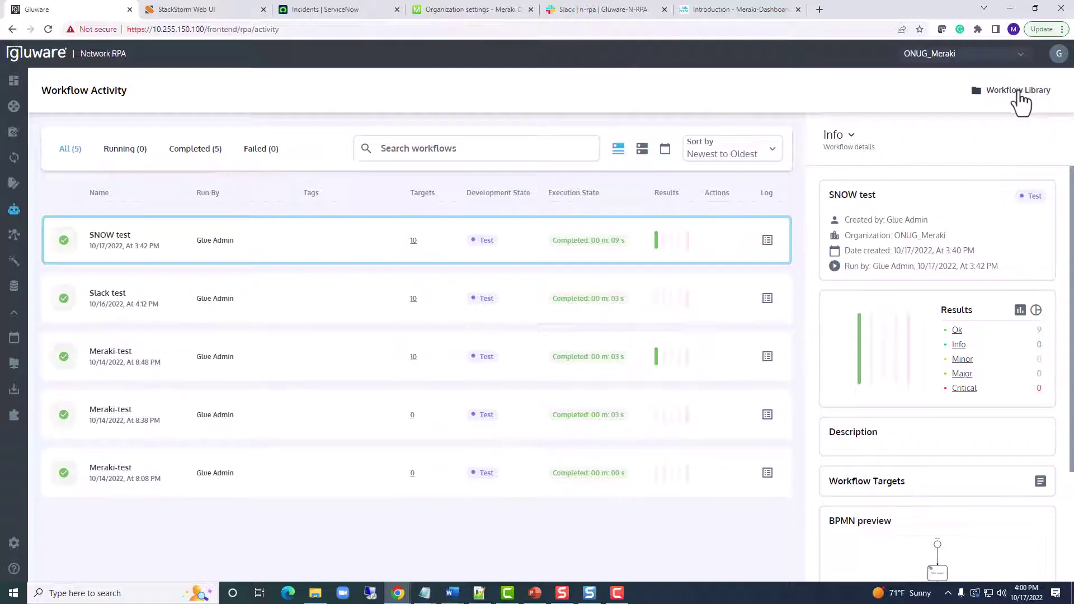
click(1022, 95)
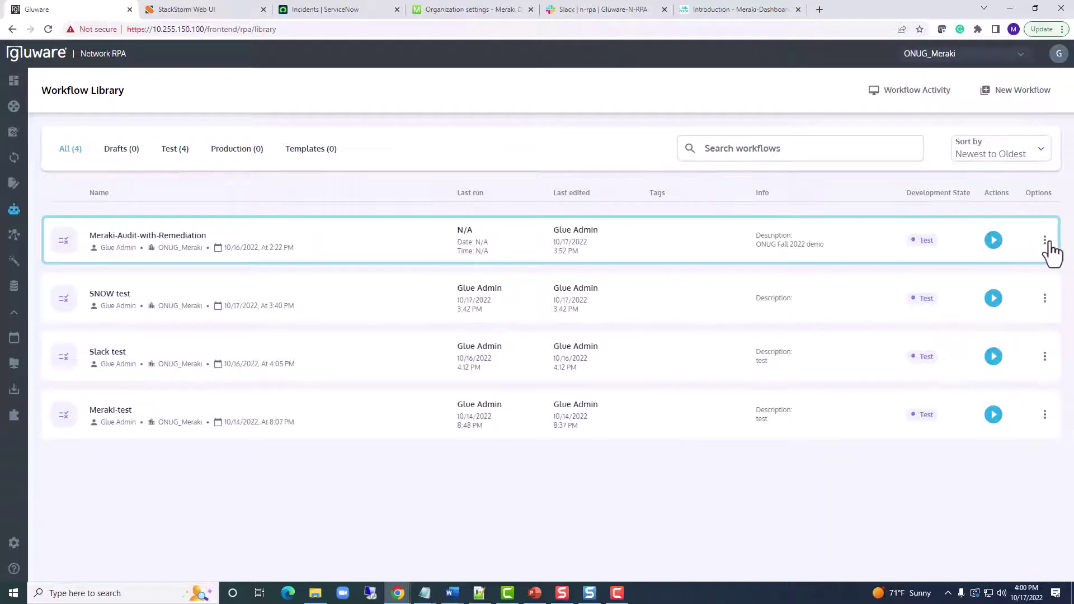
click(994, 241)
click(684, 350)
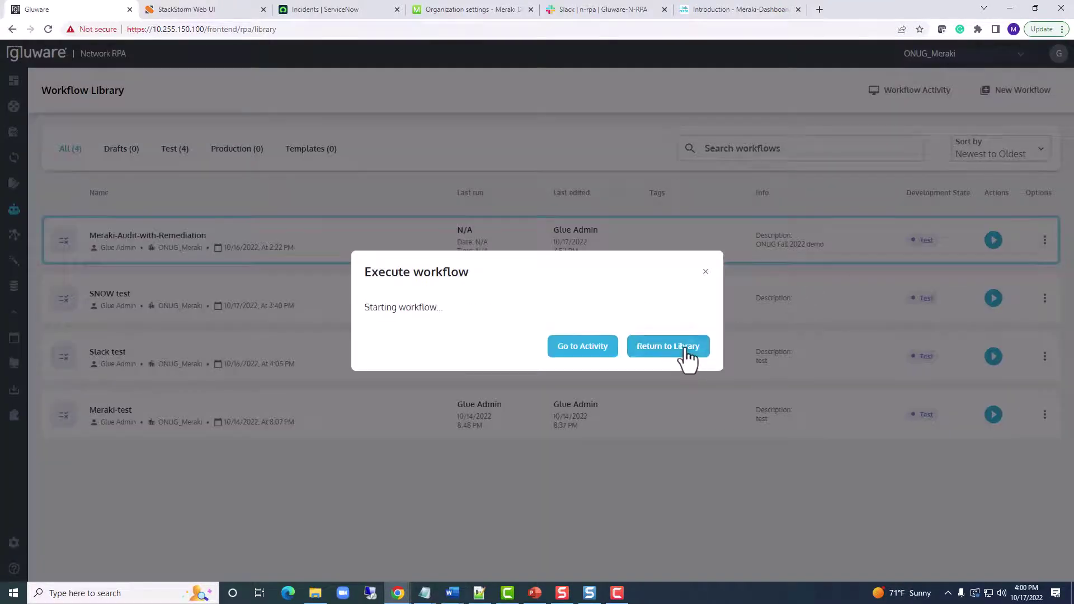
click(583, 350)
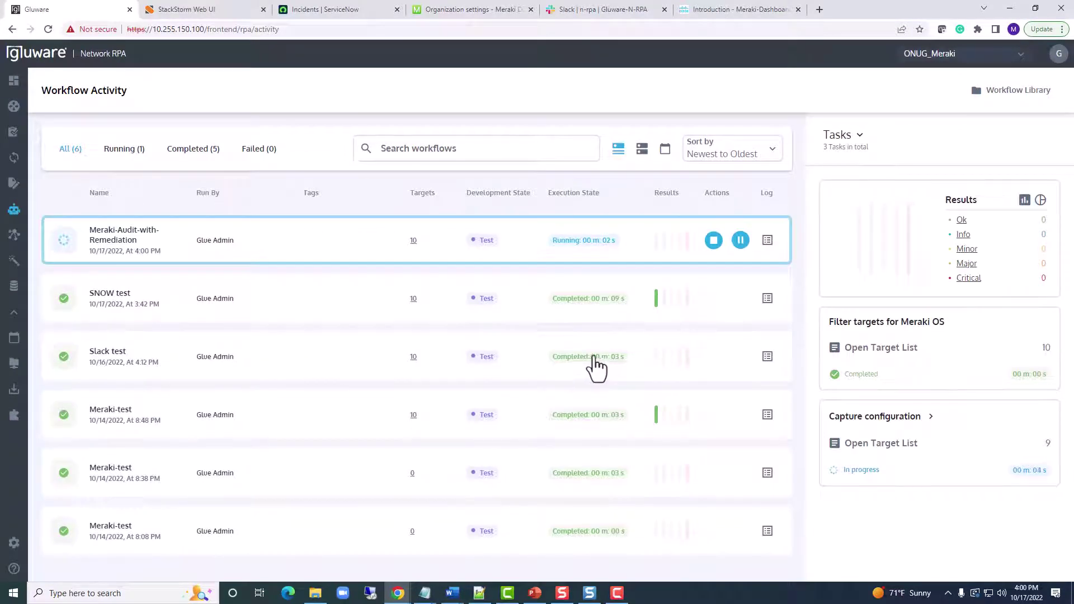
Step: View the running Meraki-Audit-with-Remediation workflow's log, close it, and review the workflow's Info details
click(767, 241)
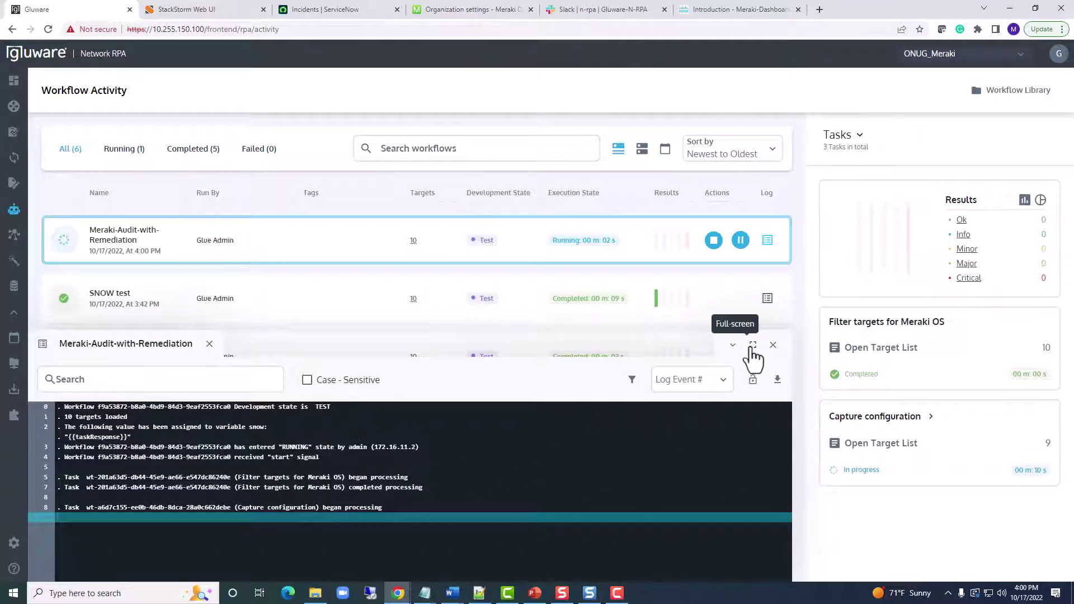
click(772, 346)
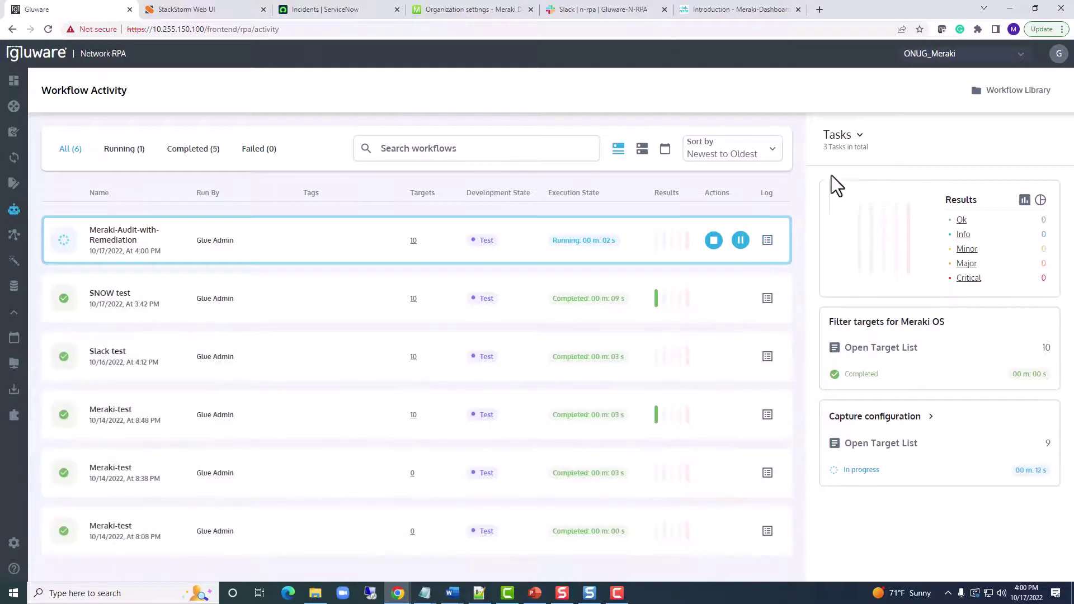
click(859, 137)
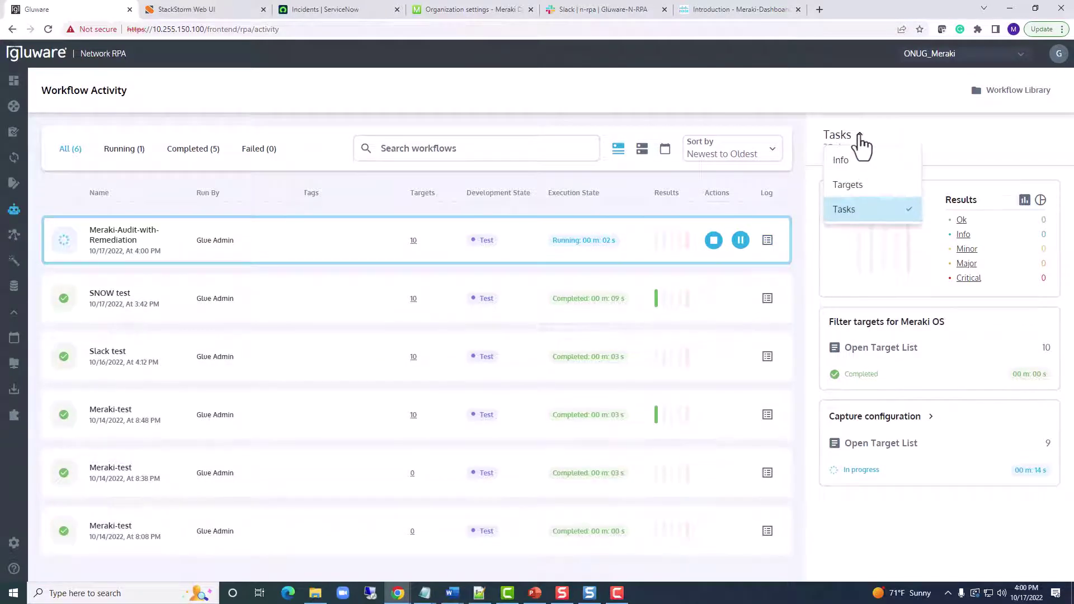
click(841, 163)
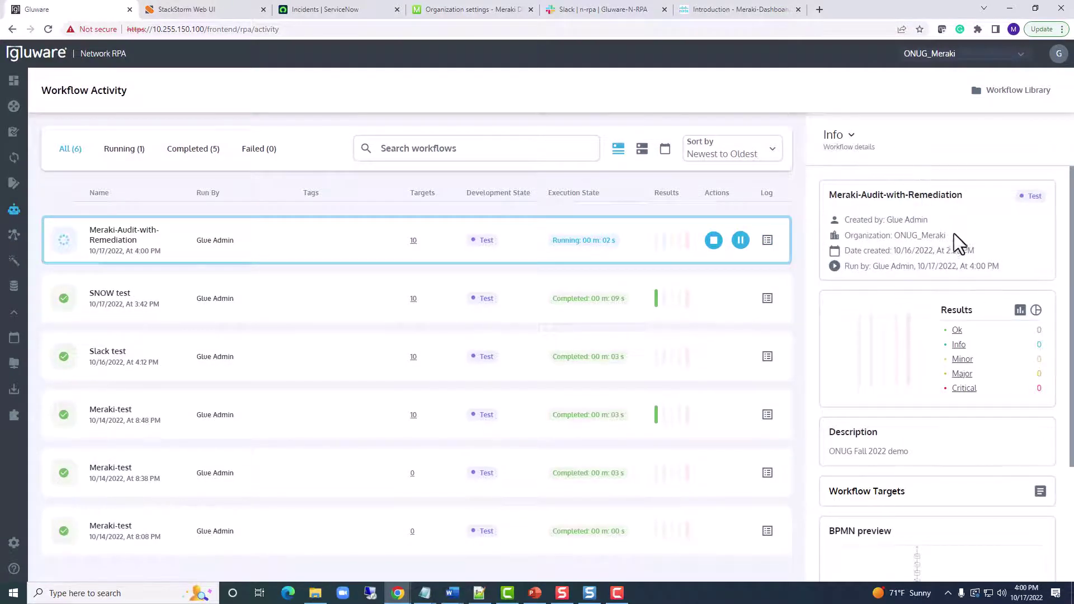
scroll(955, 252, down, 3)
scroll(951, 258, up, 3)
Step: Review the running workflow's target list, and return to its Tasks view to check task progress
click(853, 137)
click(846, 184)
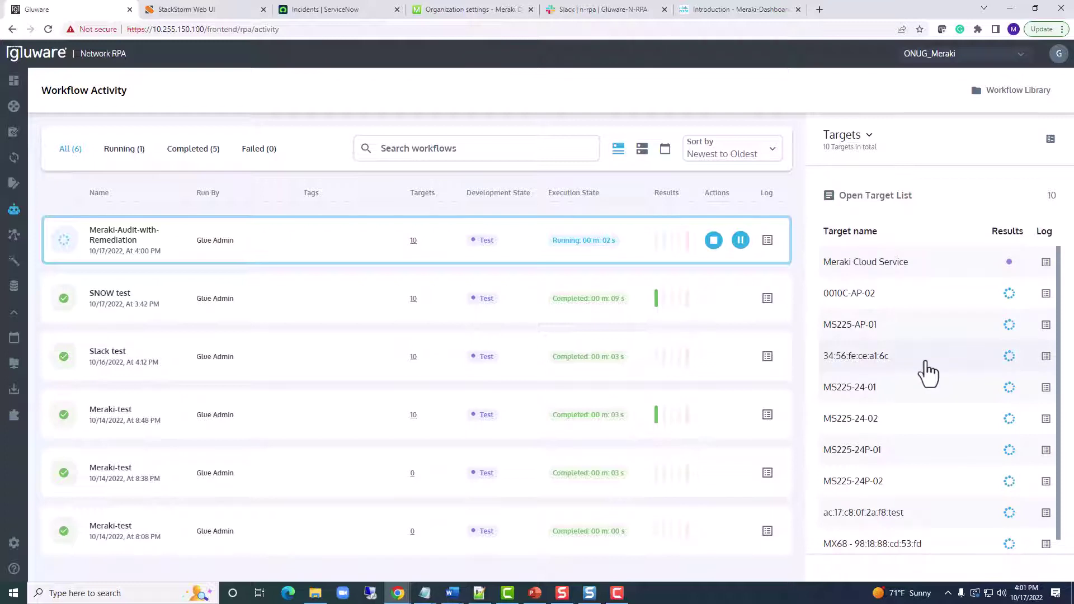
scroll(928, 373, down, 1)
scroll(926, 377, up, 1)
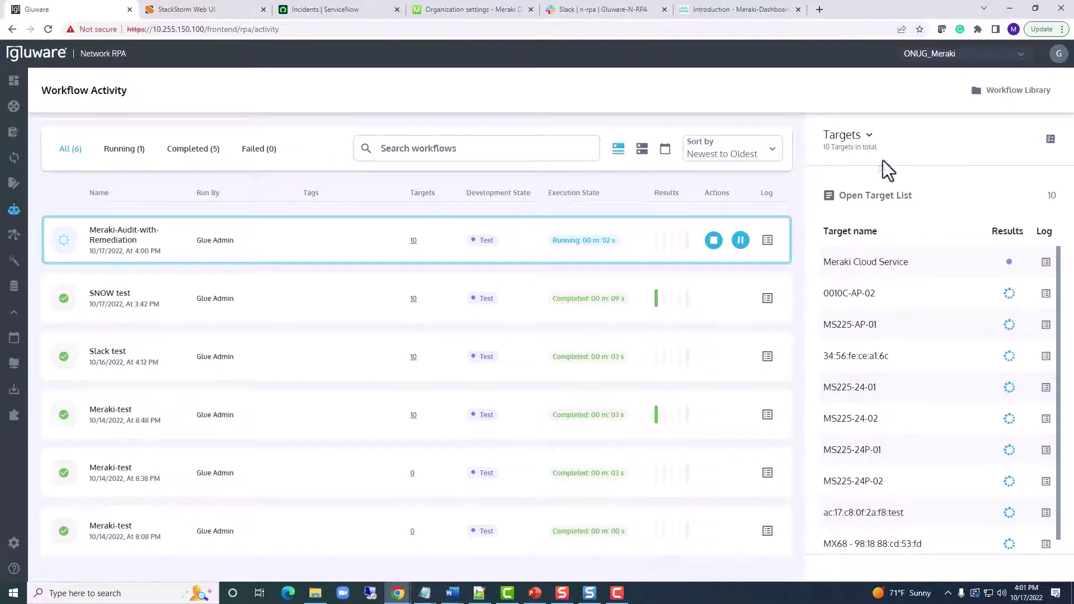
click(870, 138)
click(845, 210)
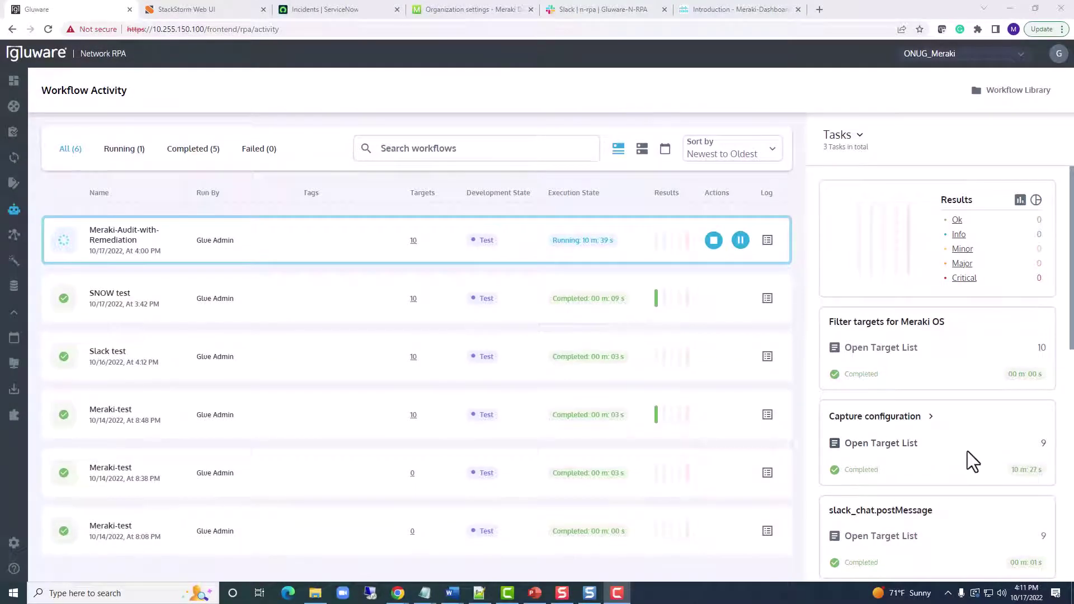
scroll(962, 452, down, 2)
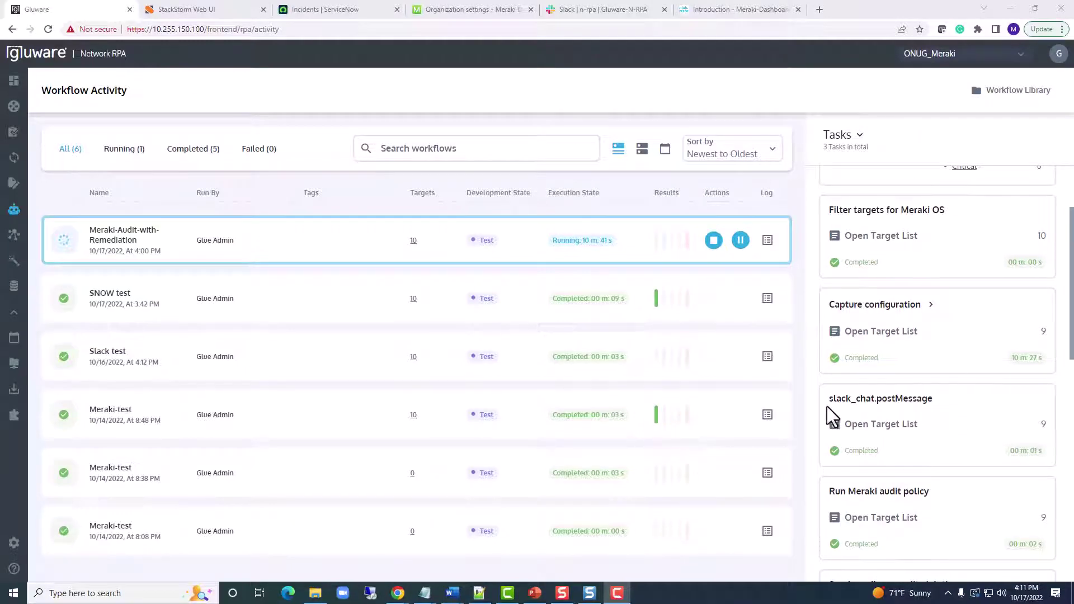
Step: Switch to Slack and highlight today's GluBot audit and remediation messages in the n-rpa channel
click(604, 11)
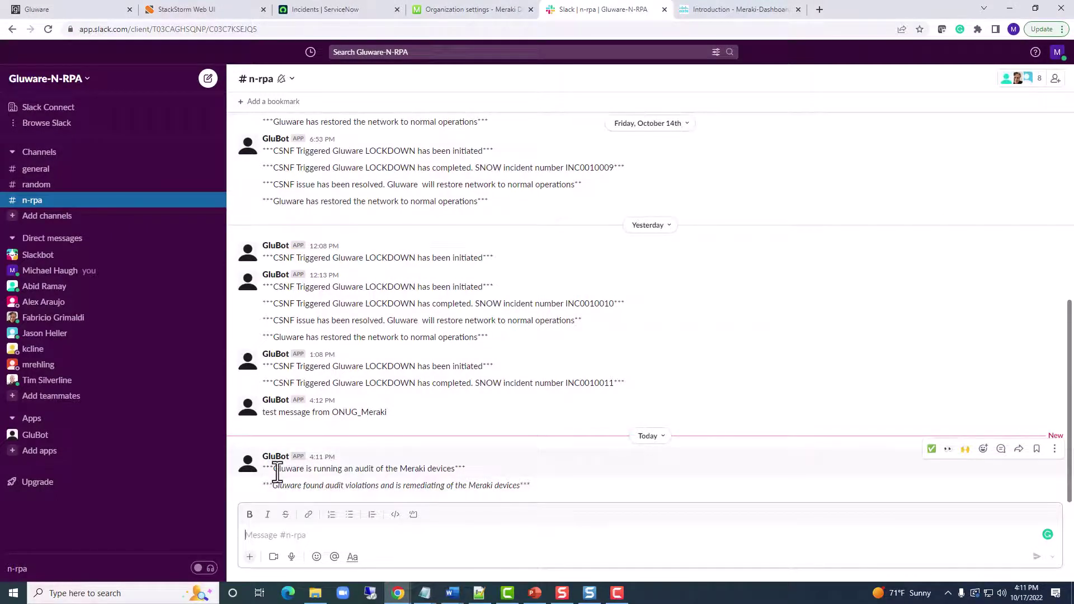
drag(273, 469, 483, 475)
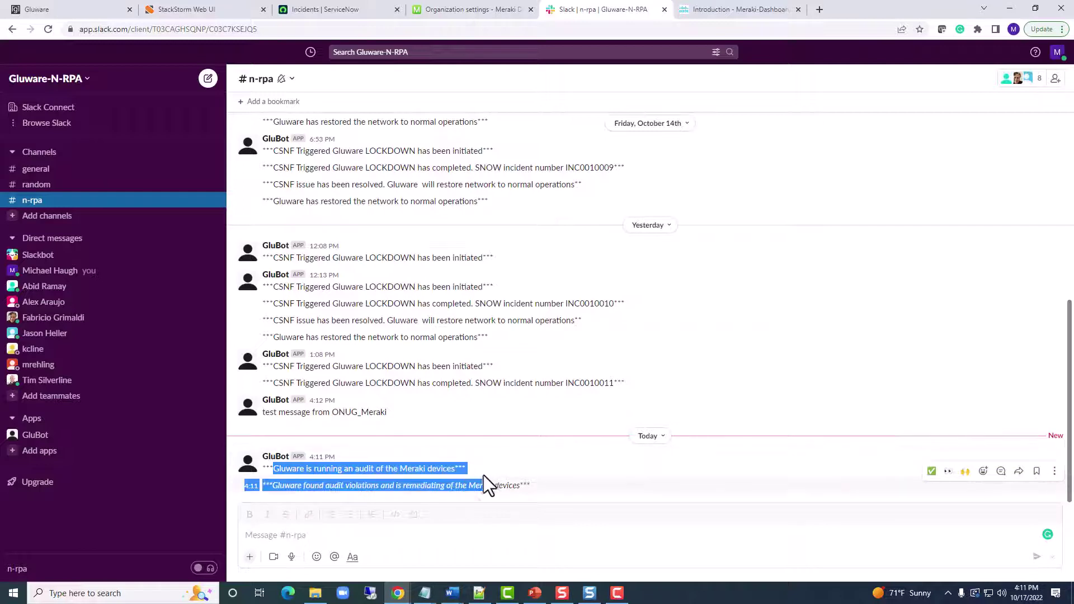
click(383, 484)
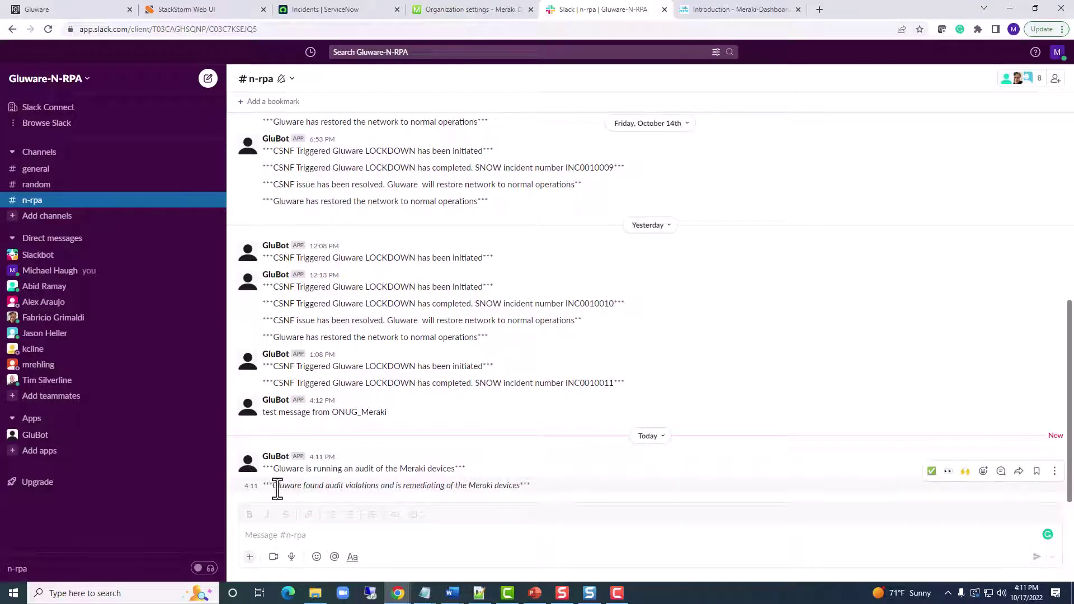
drag(276, 487, 532, 491)
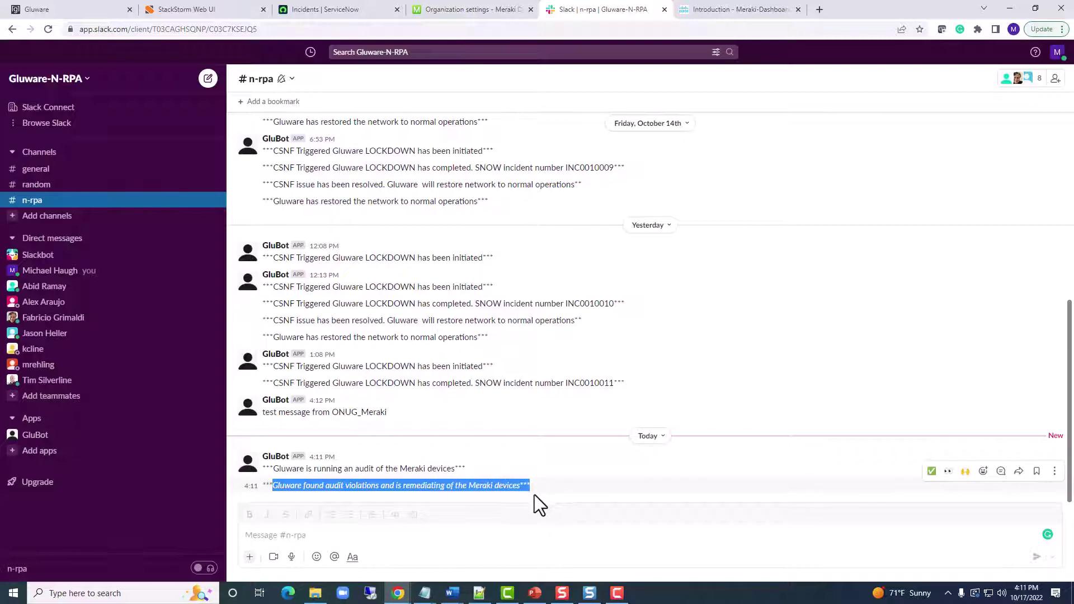
Step: Return to Gluware and review the workflow's task results from the Meraki audit through the post-audit configuration capture
click(116, 16)
scroll(912, 417, down, 4)
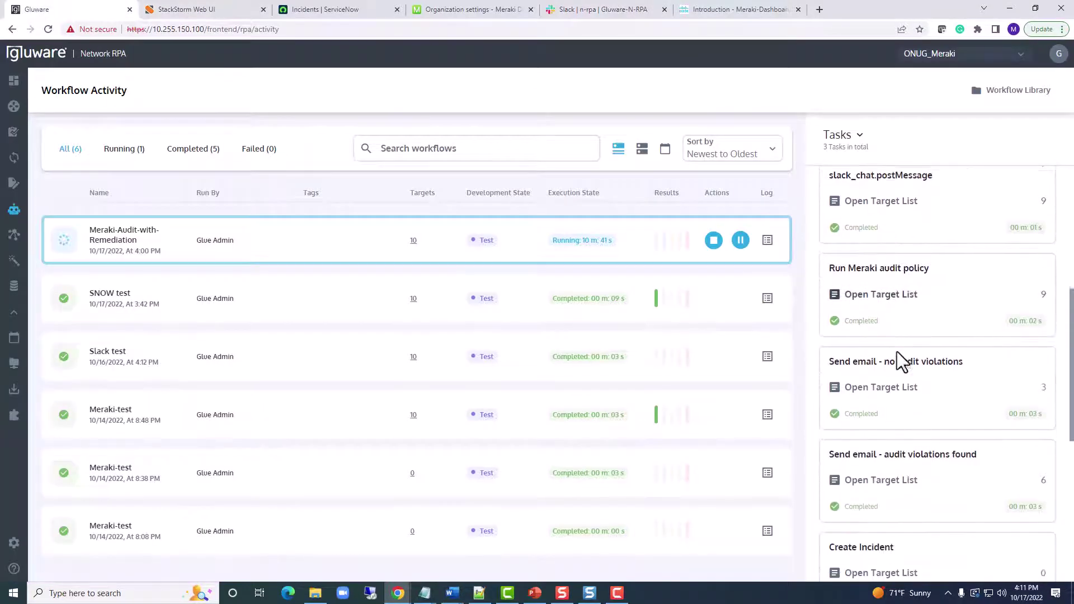
scroll(923, 309, down, 1)
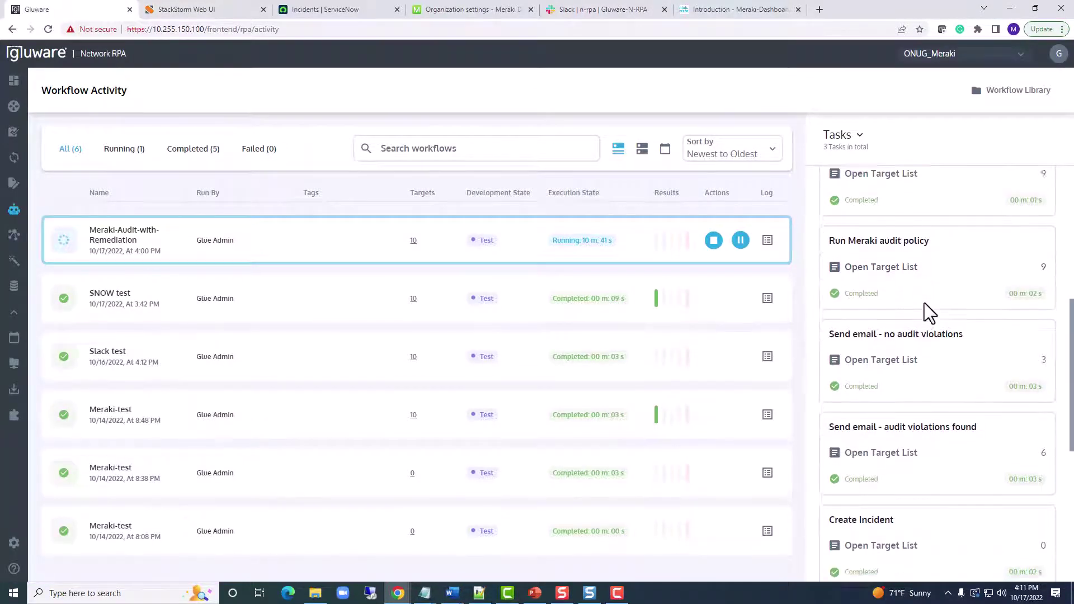
scroll(944, 339, down, 3)
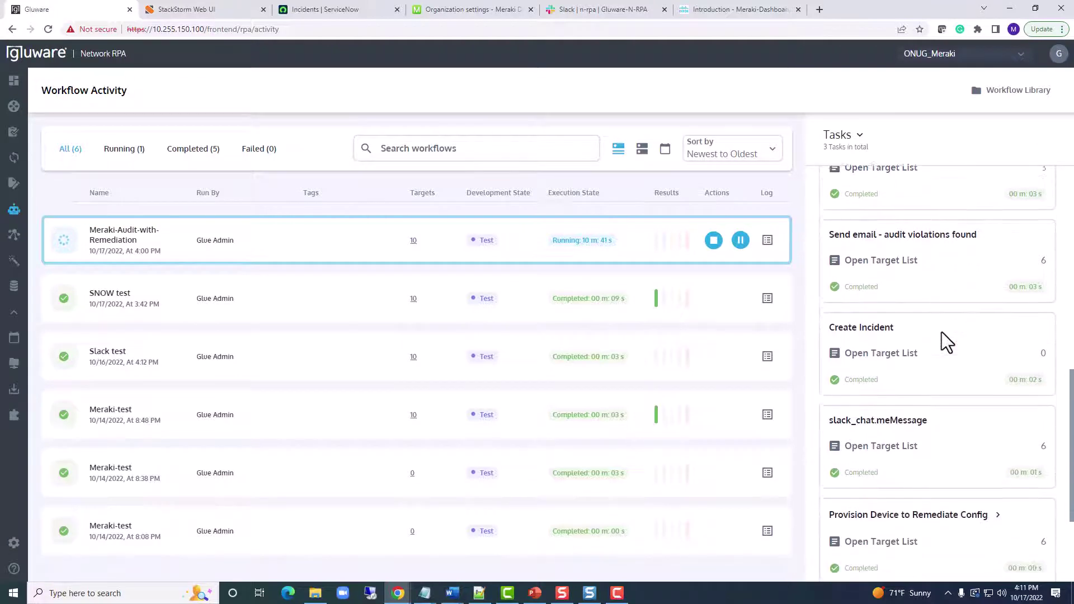
scroll(946, 341, down, 1)
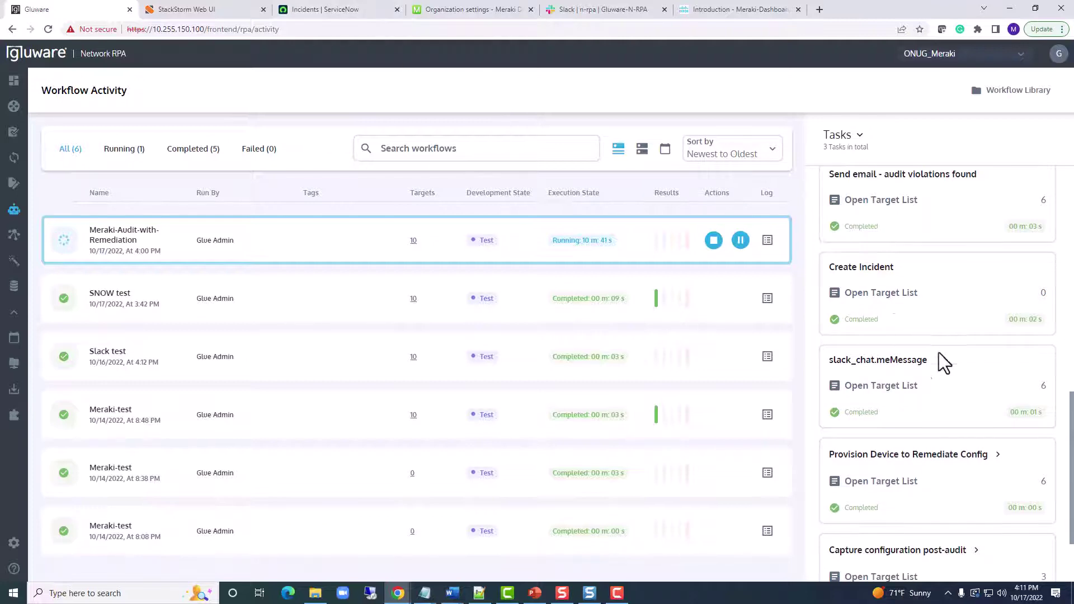
Step: Switch to ServiceNow, refresh the incident list, and highlight the short descriptions of the Gluware test incident and the newest audit-violations incident
click(378, 8)
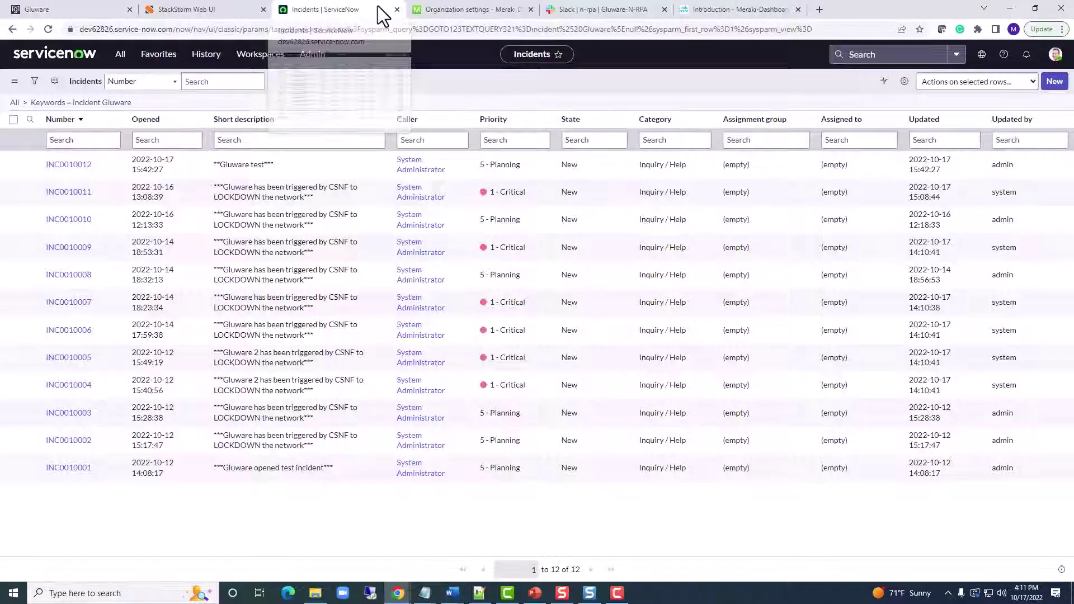
click(48, 29)
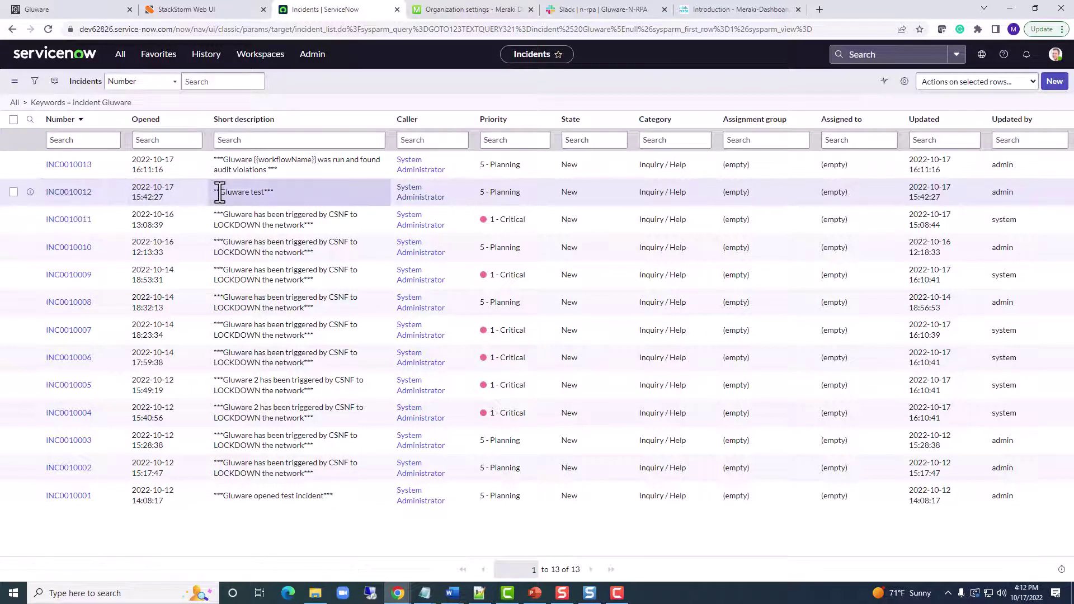
double_click(285, 191)
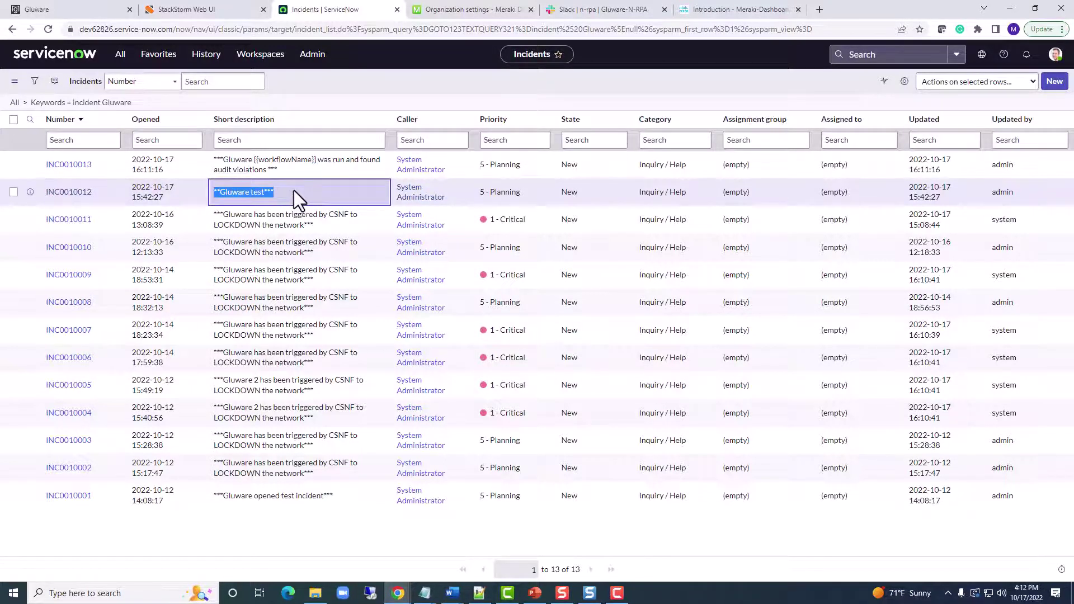
click(245, 161)
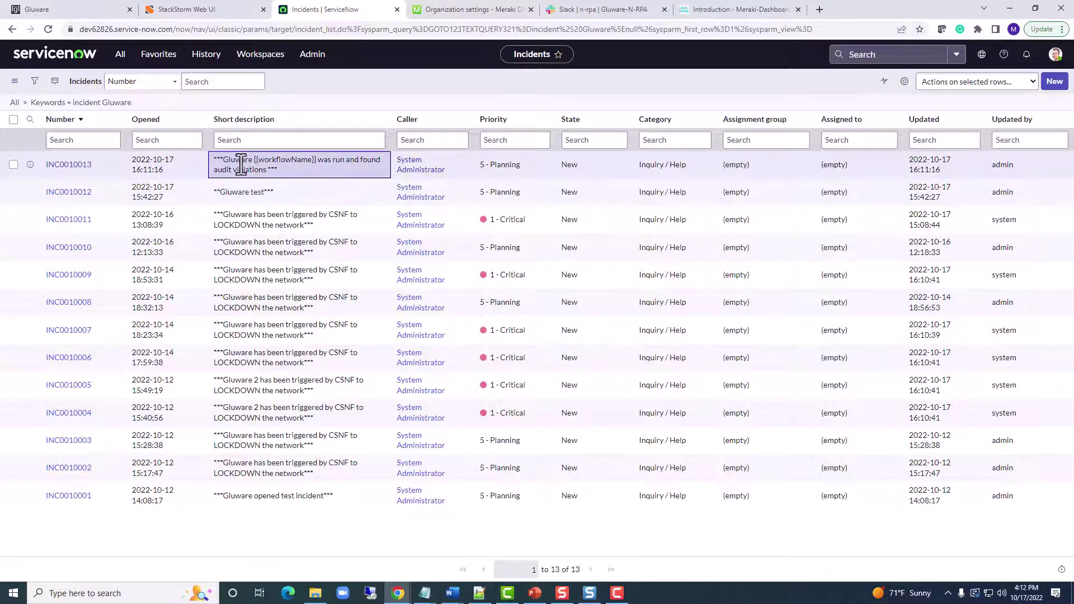
drag(217, 160, 278, 173)
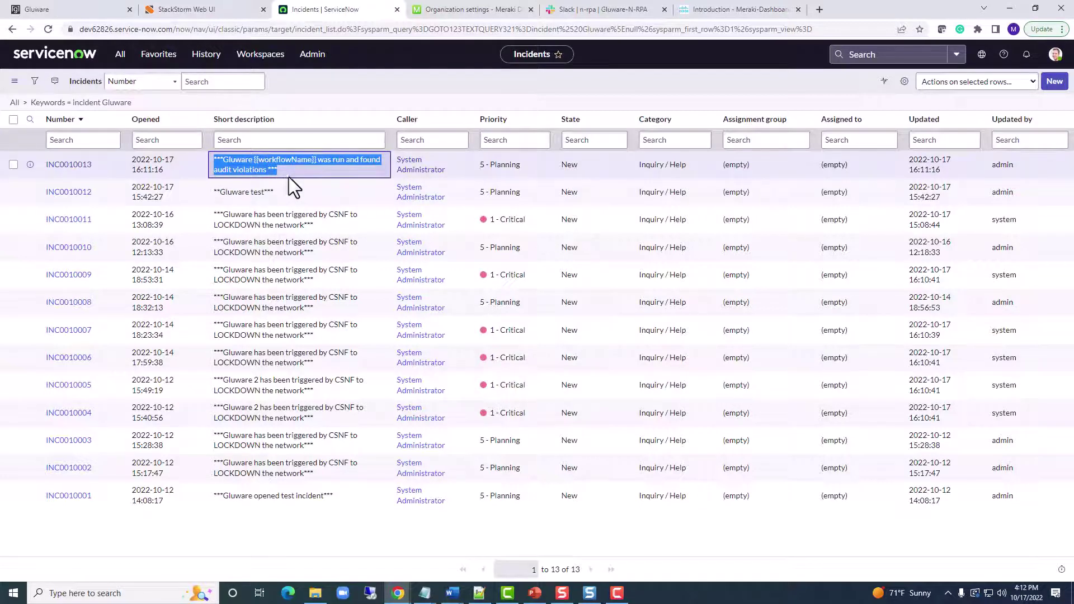
click(295, 170)
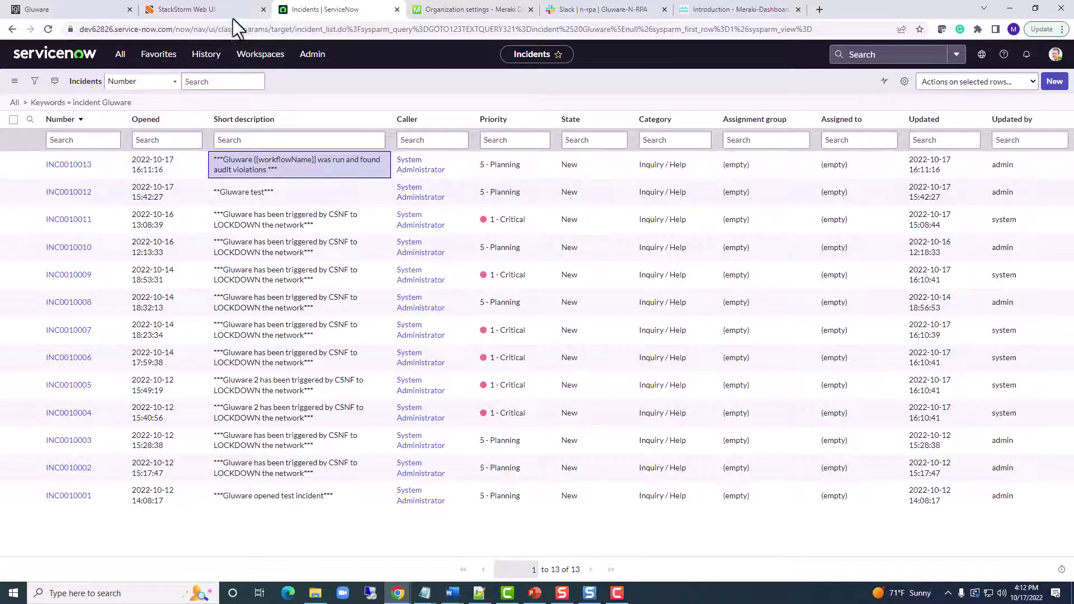
Step: Return to Gluware and review the completed workflow's tasks from the post-audit configuration capture through slack_chat.postMessage - 1
click(99, 10)
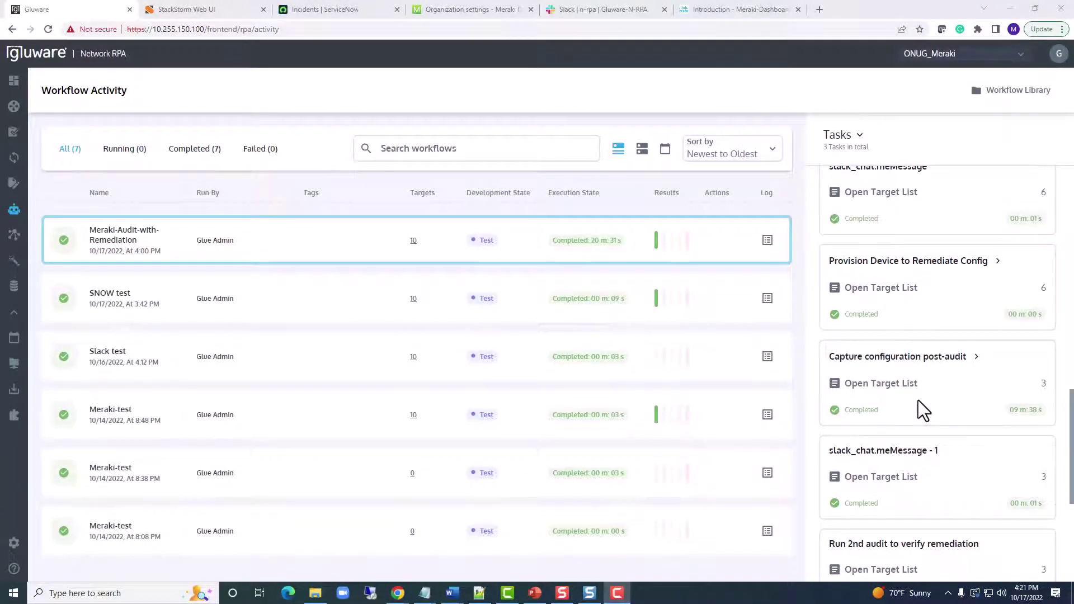
scroll(915, 392, down, 1)
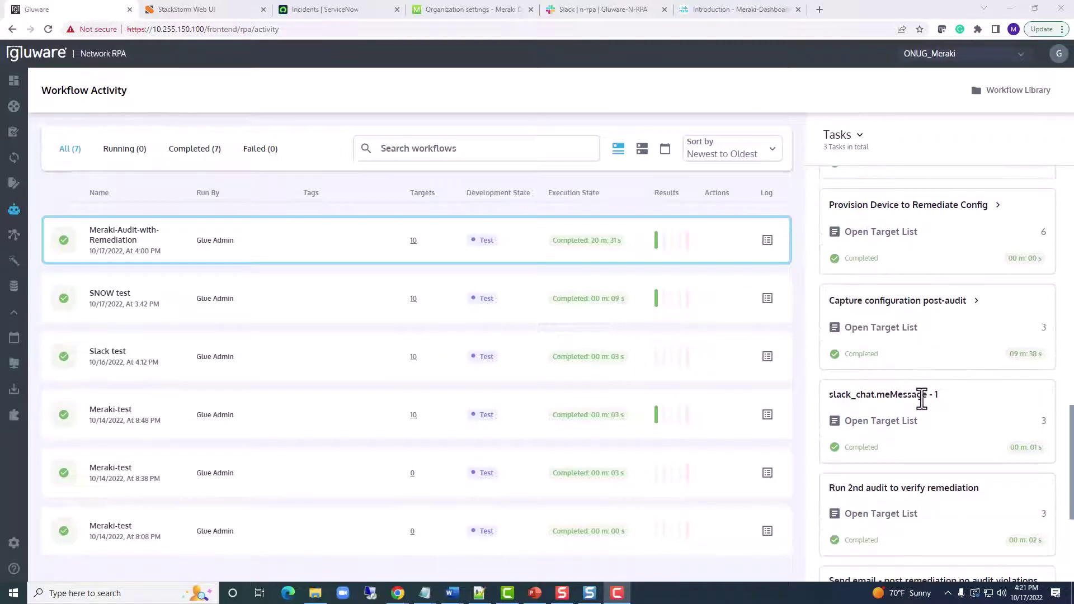
scroll(940, 418, down, 1)
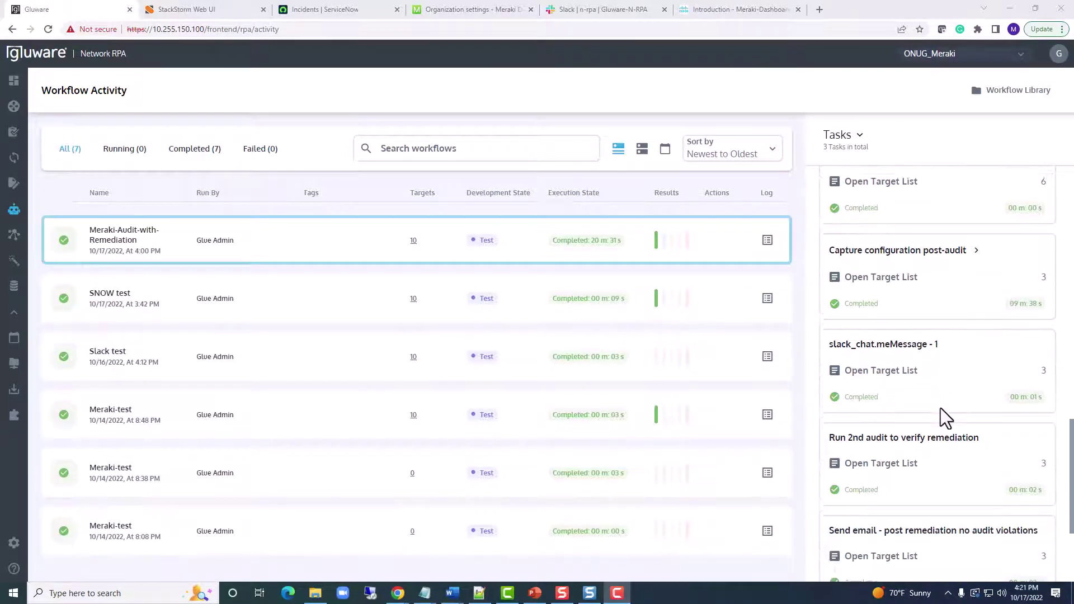
scroll(945, 386, down, 1)
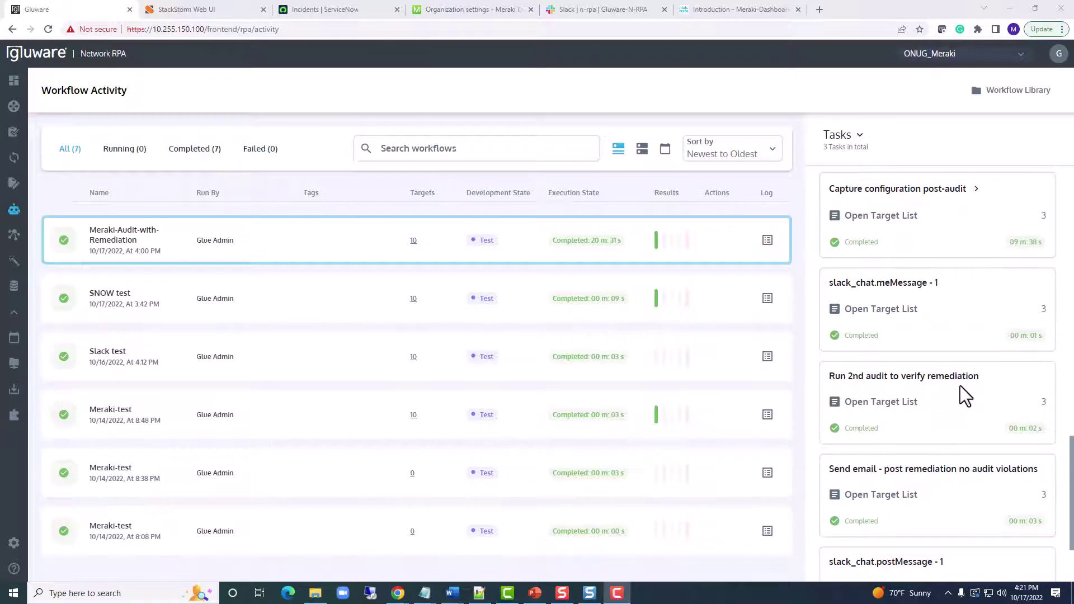
scroll(960, 385, down, 1)
scroll(938, 365, down, 1)
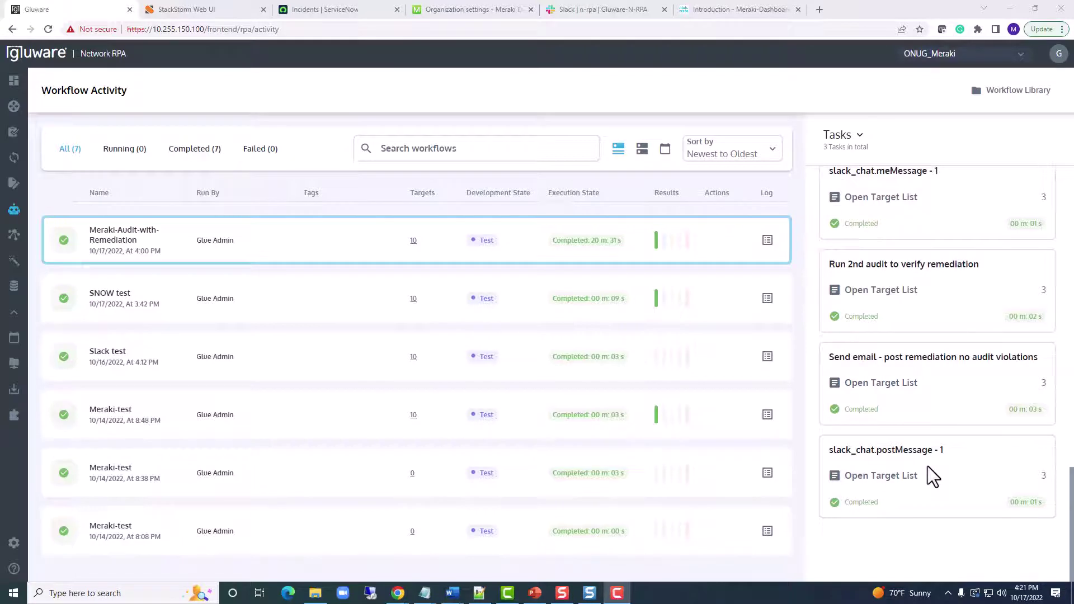
Step: Switch to Slack and highlight GluBot's message about the completed Meraki device audit in the n-rpa channel
click(587, 12)
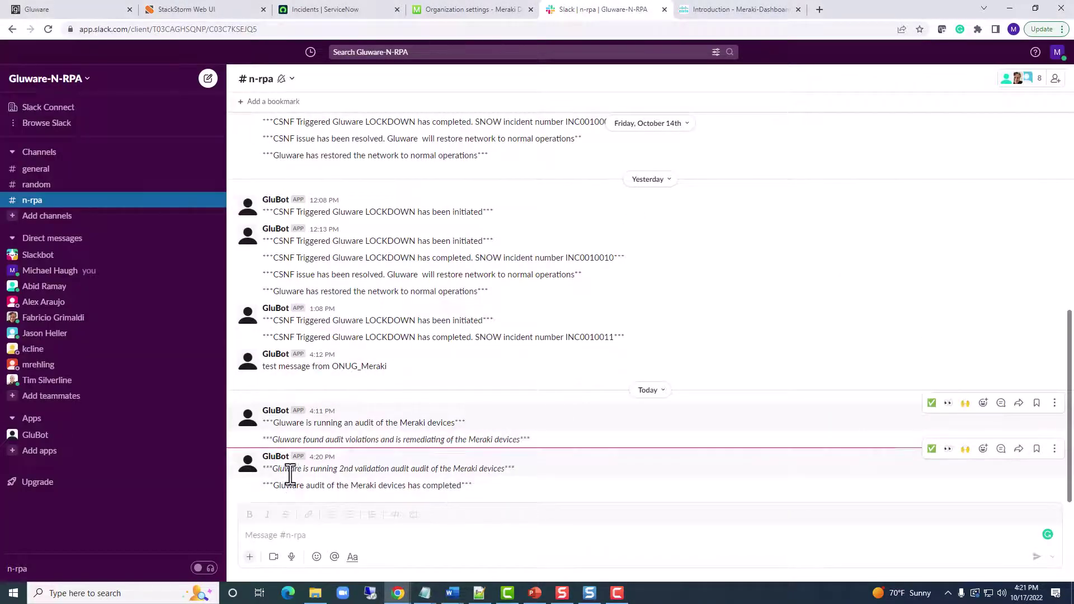
drag(274, 485, 478, 489)
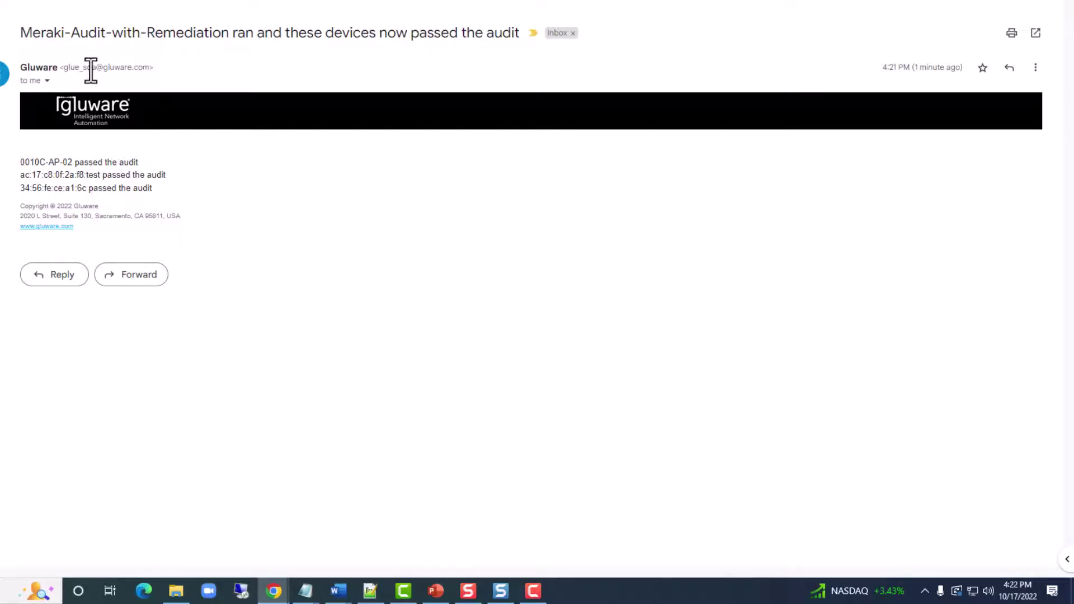
Step: Return to Gluware and open the Meraki-Audit-with-Remediation workflow from the Workflow Library for editing
click(71, 9)
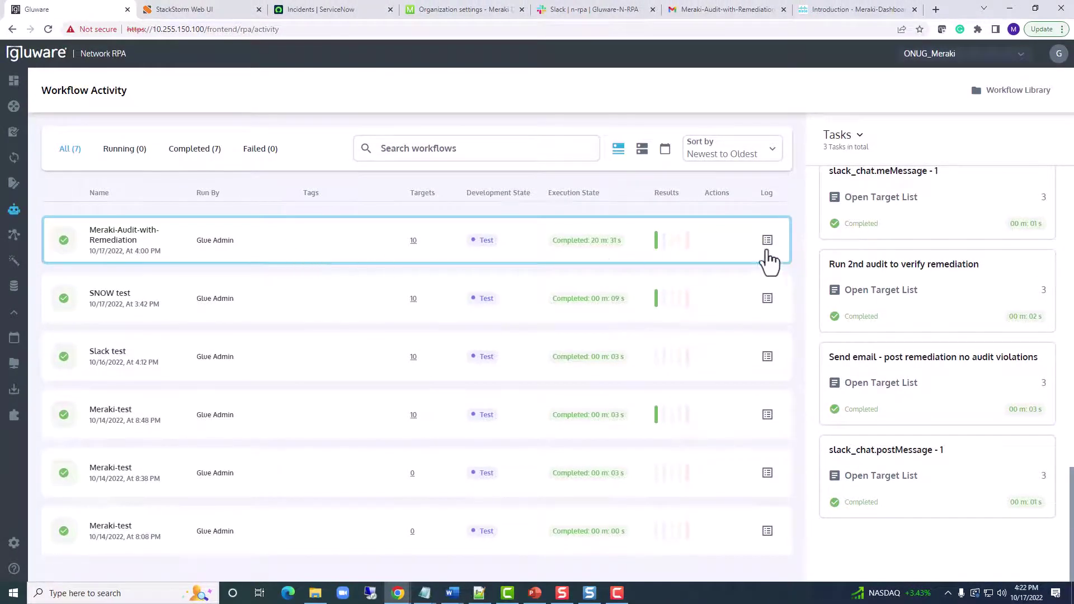
click(1009, 104)
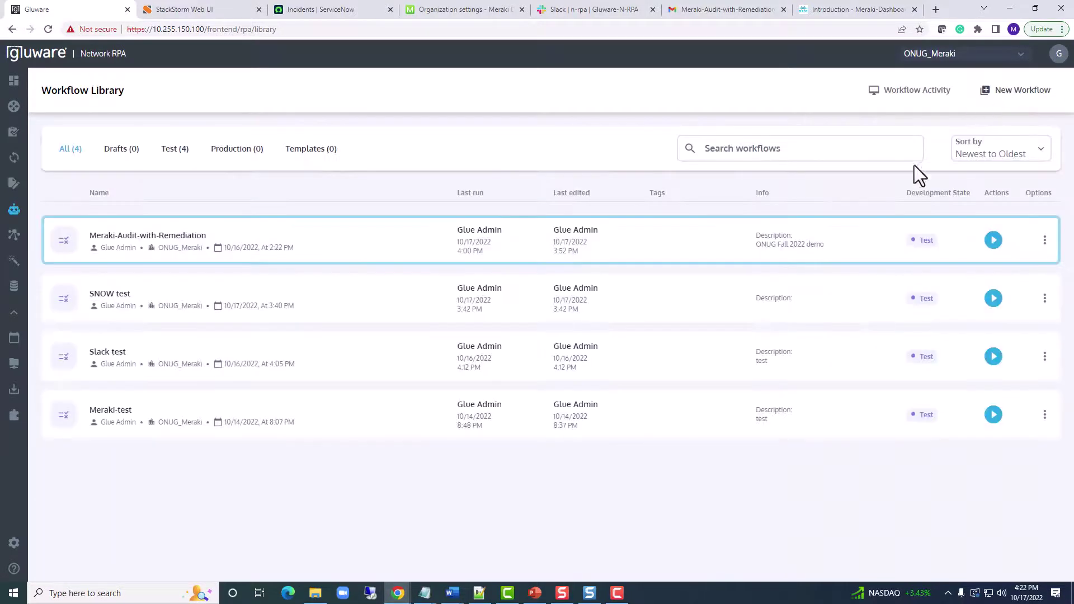
click(1046, 241)
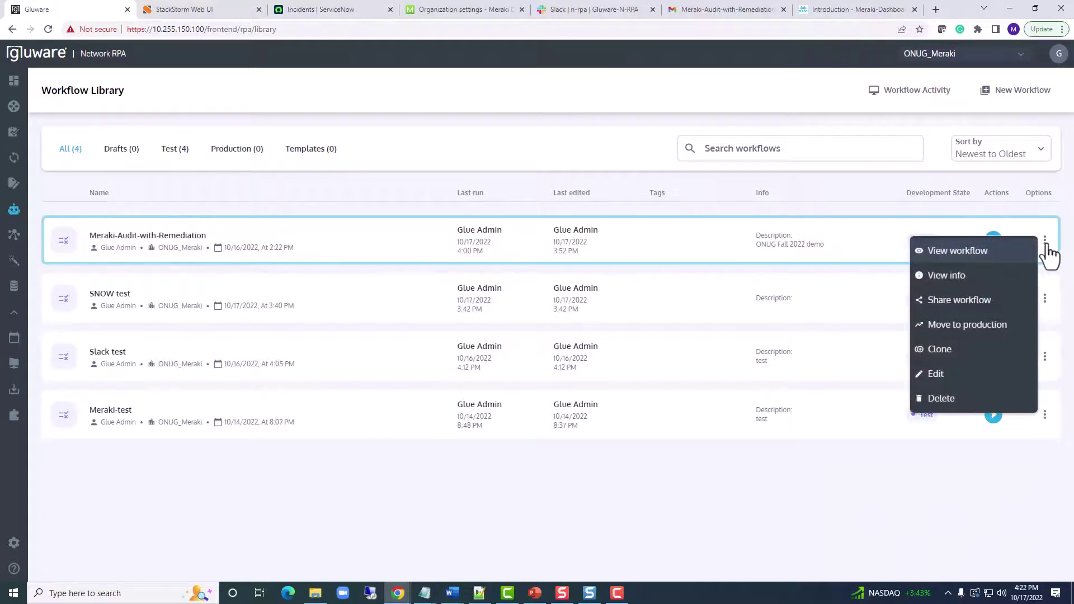
click(951, 375)
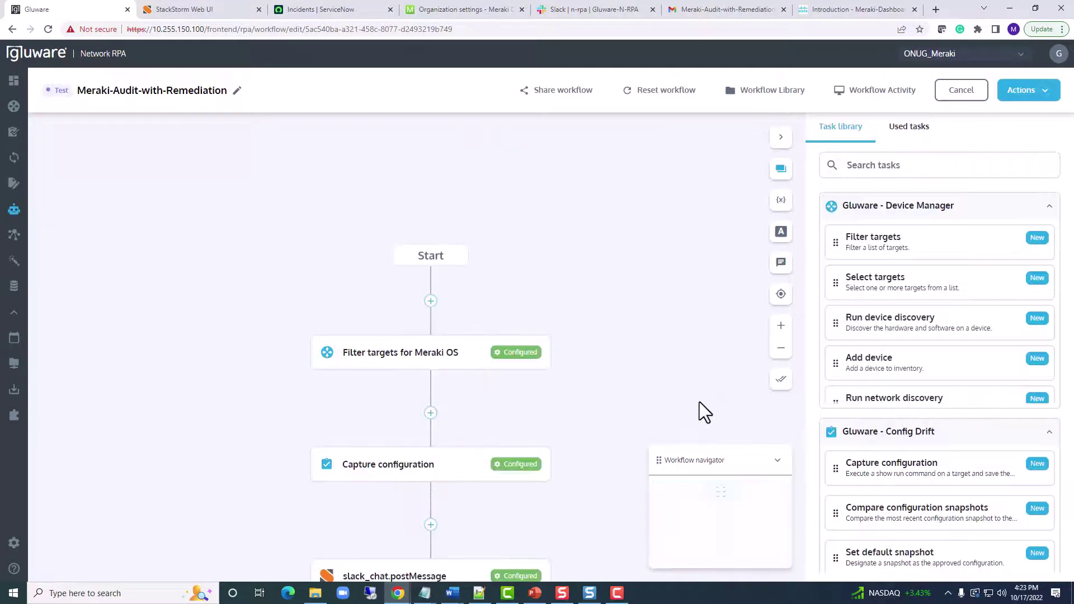
Step: Examine the workflow diagram from Start through the first audit and remediation branch to the second audit's Then and Else branches
drag(560, 302, 530, 283)
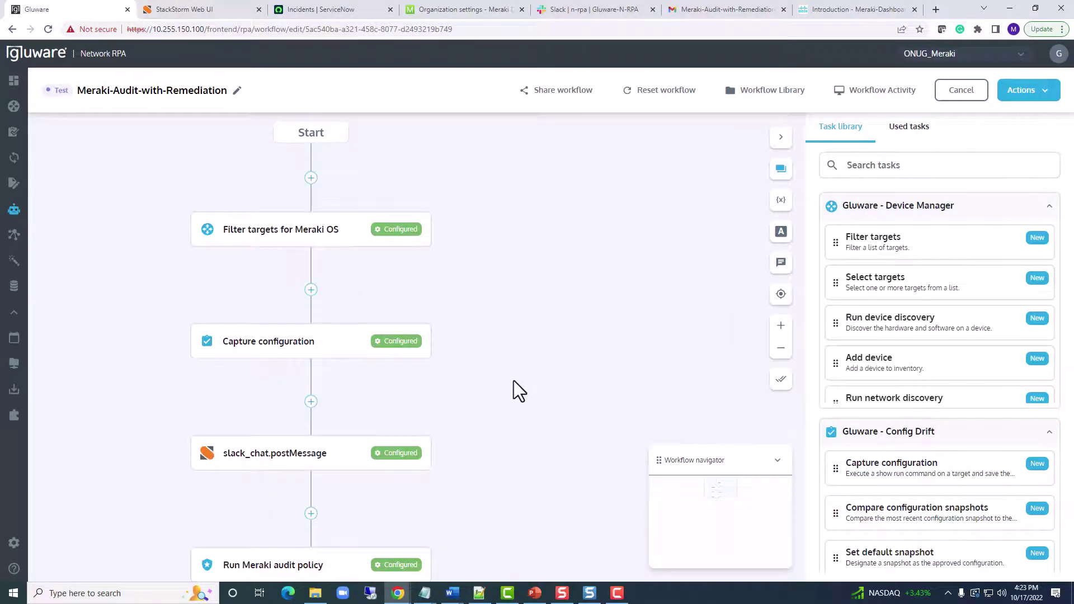
scroll(484, 455, down, 5)
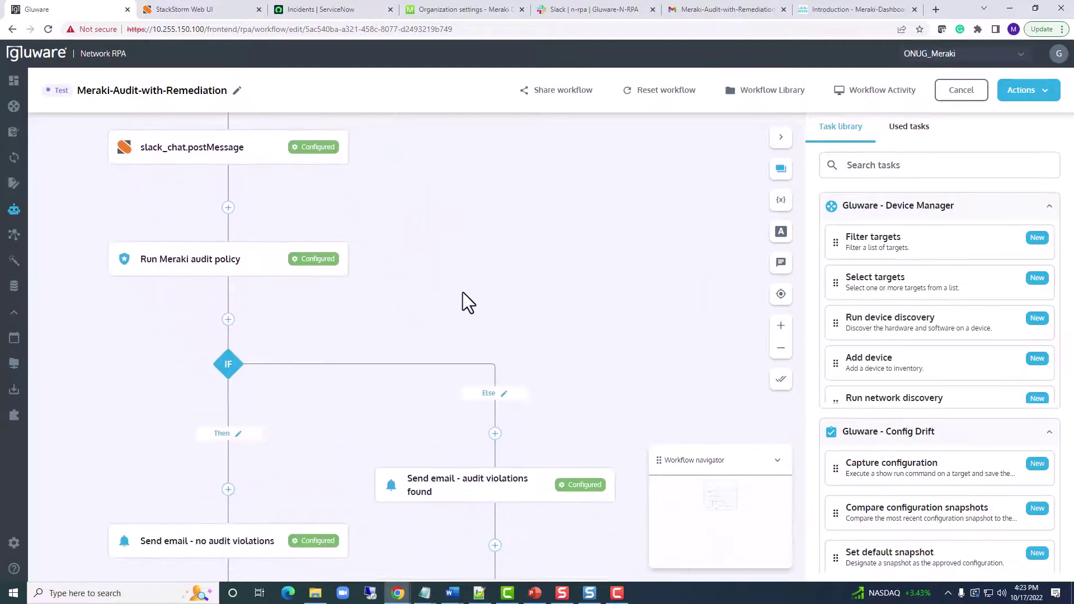
scroll(468, 302, down, 2)
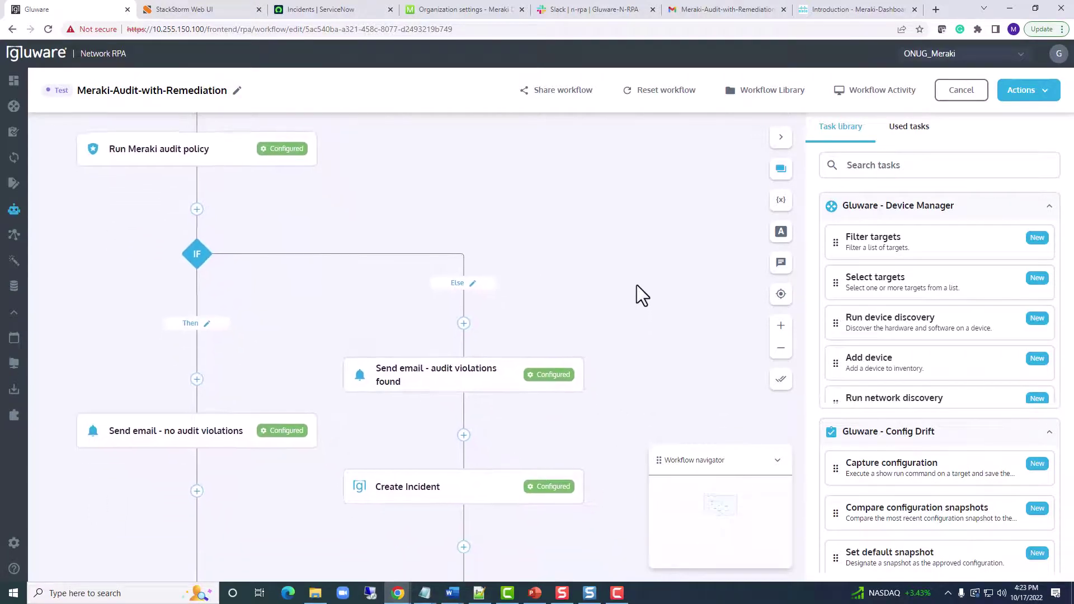
scroll(642, 295, down, 2)
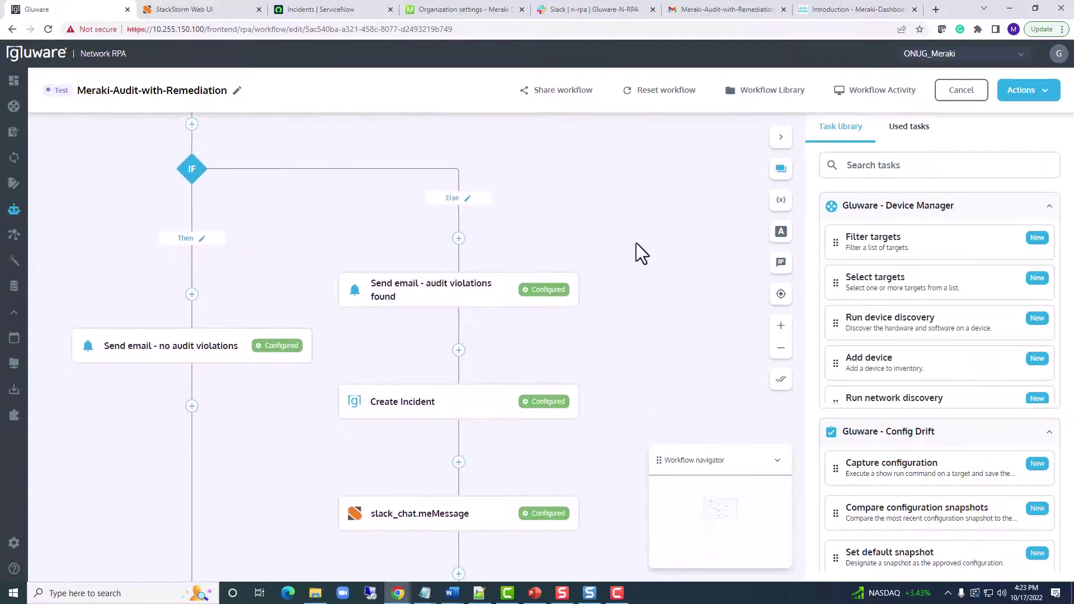
scroll(643, 295, down, 2)
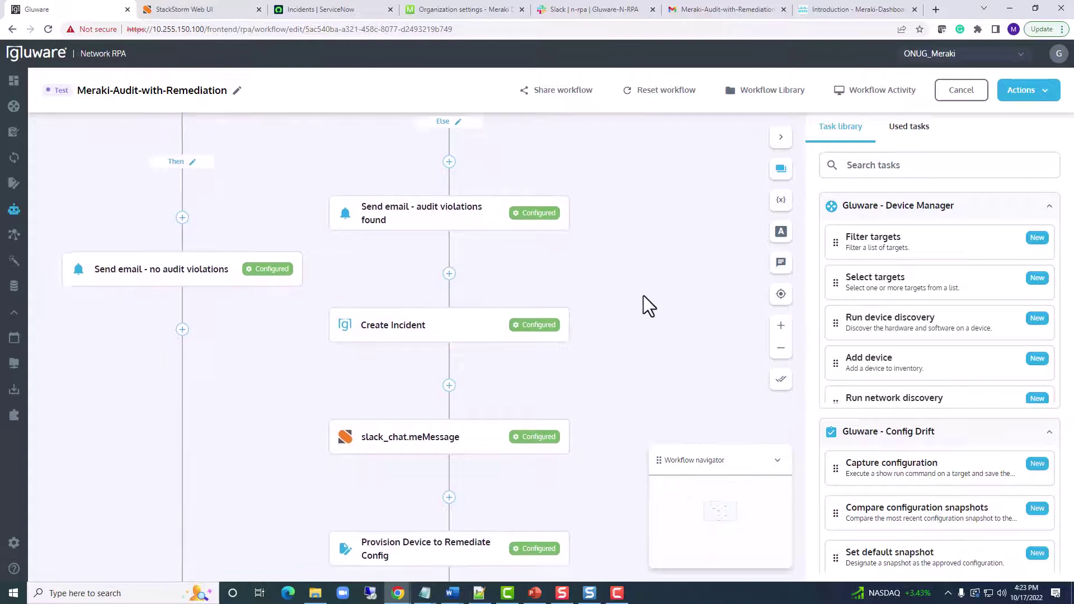
scroll(643, 295, down, 2)
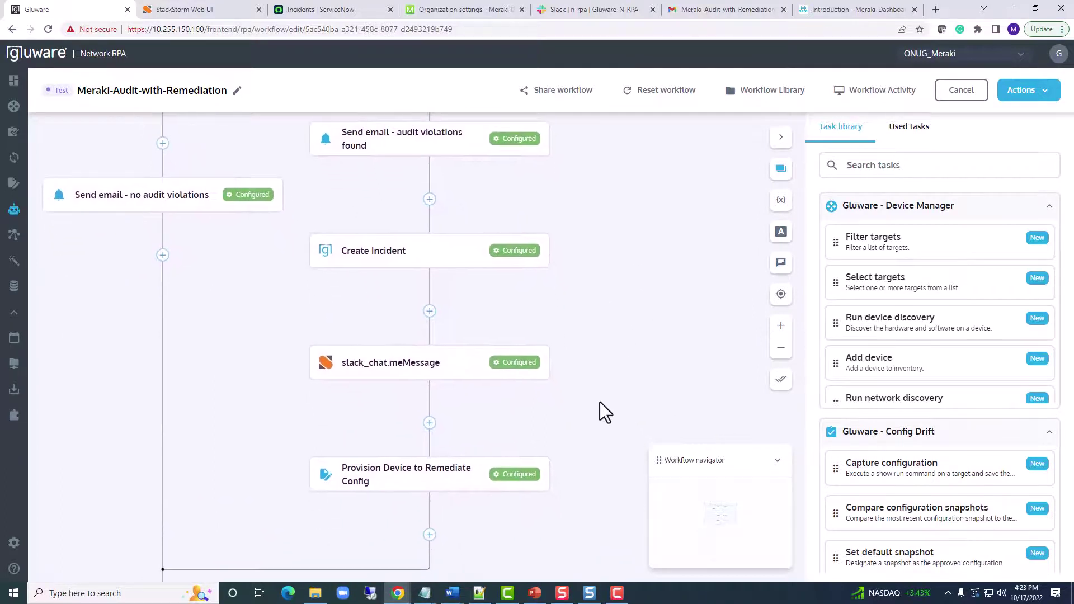
scroll(600, 401, down, 4)
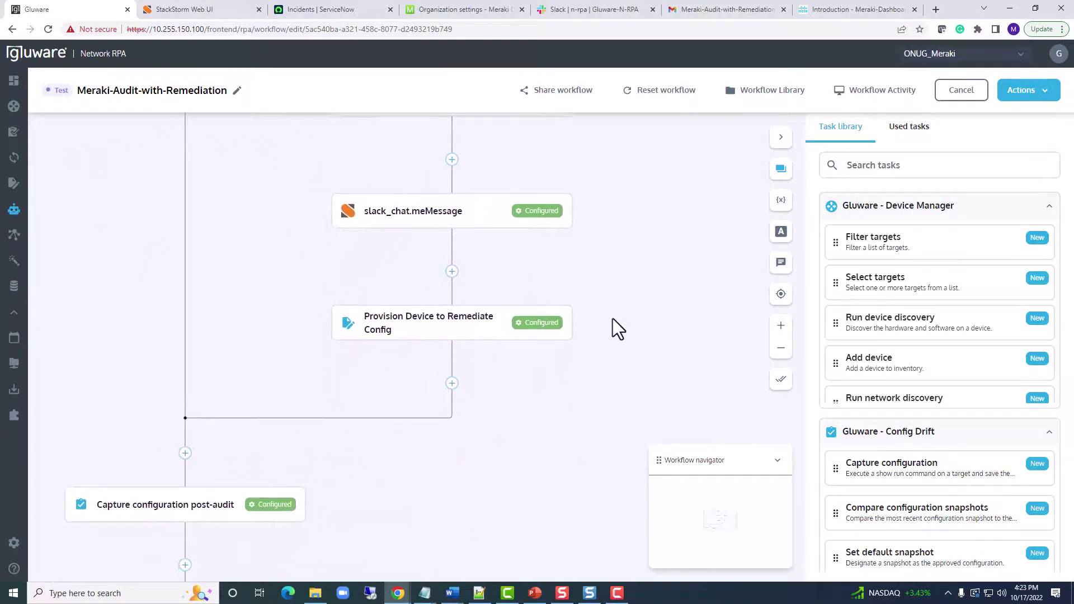
scroll(613, 319, down, 1)
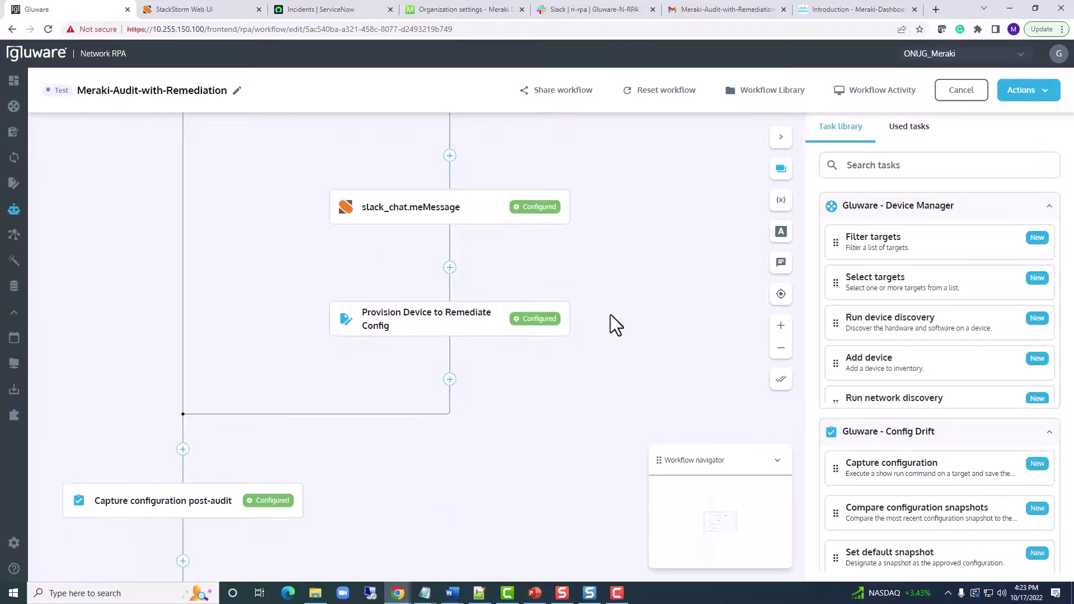
drag(522, 448, 522, 293)
drag(492, 435, 506, 317)
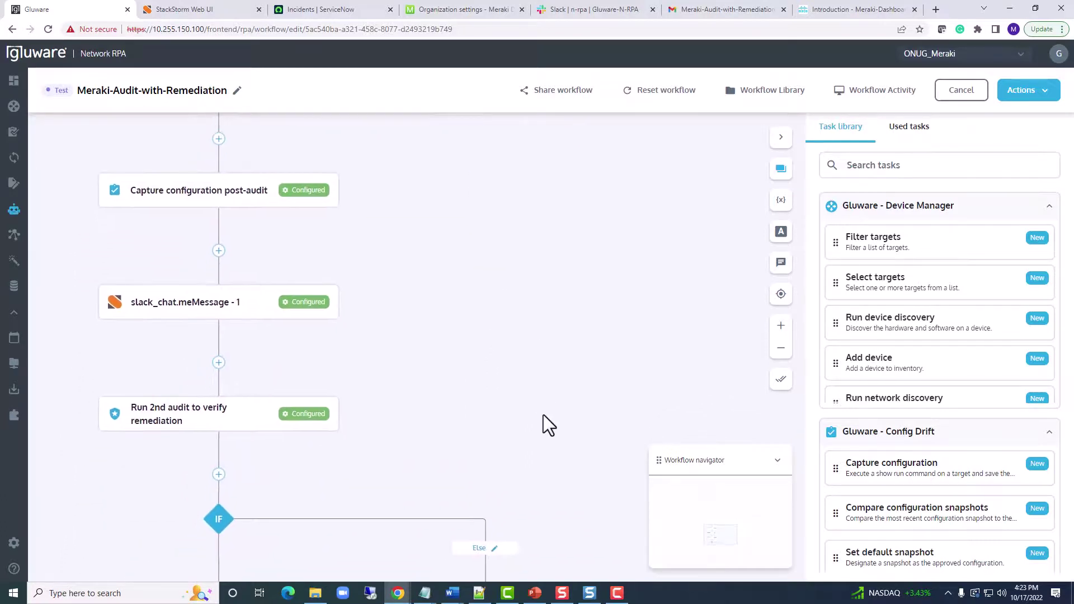
scroll(543, 392, down, 3)
drag(558, 376, 552, 340)
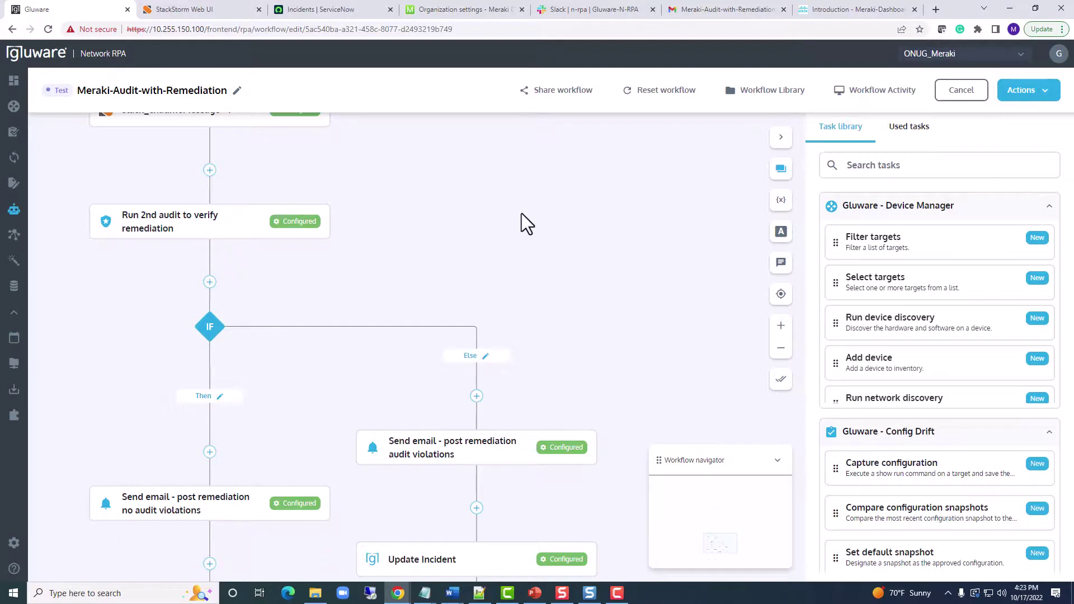
Step: Go back up the workflow diagram to the Create Incident task in the first audit's Else branch
drag(522, 214, 535, 326)
drag(516, 250, 498, 490)
drag(580, 317, 499, 479)
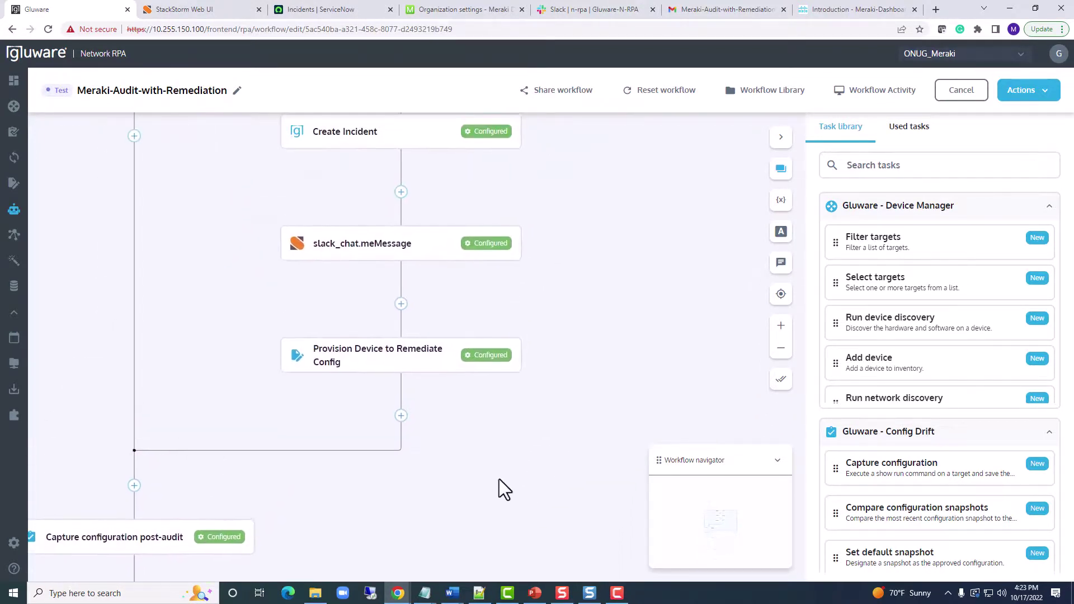
drag(589, 256, 589, 381)
drag(543, 332, 547, 374)
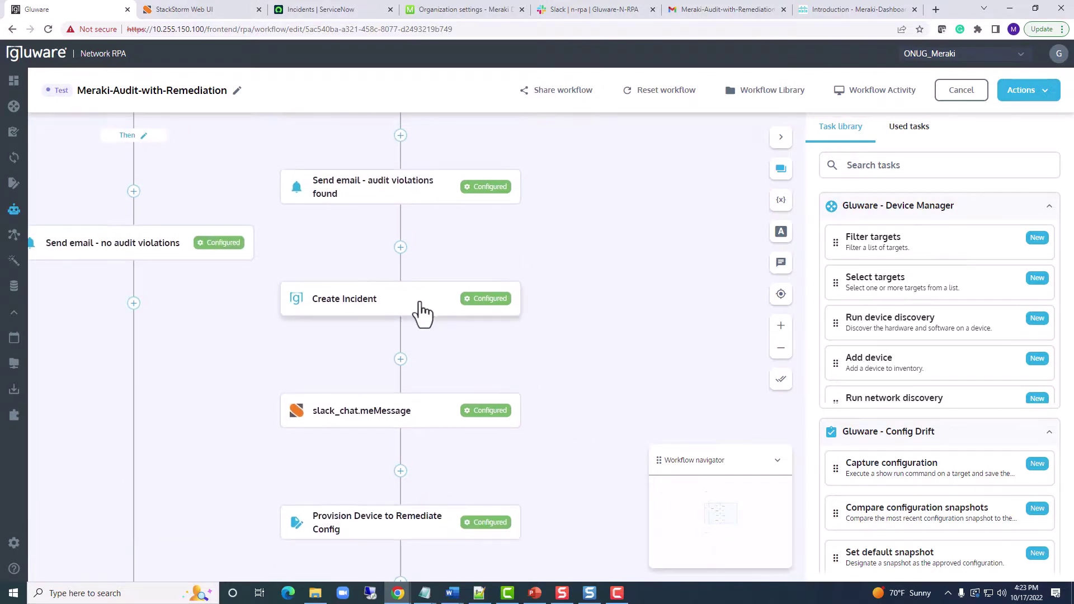